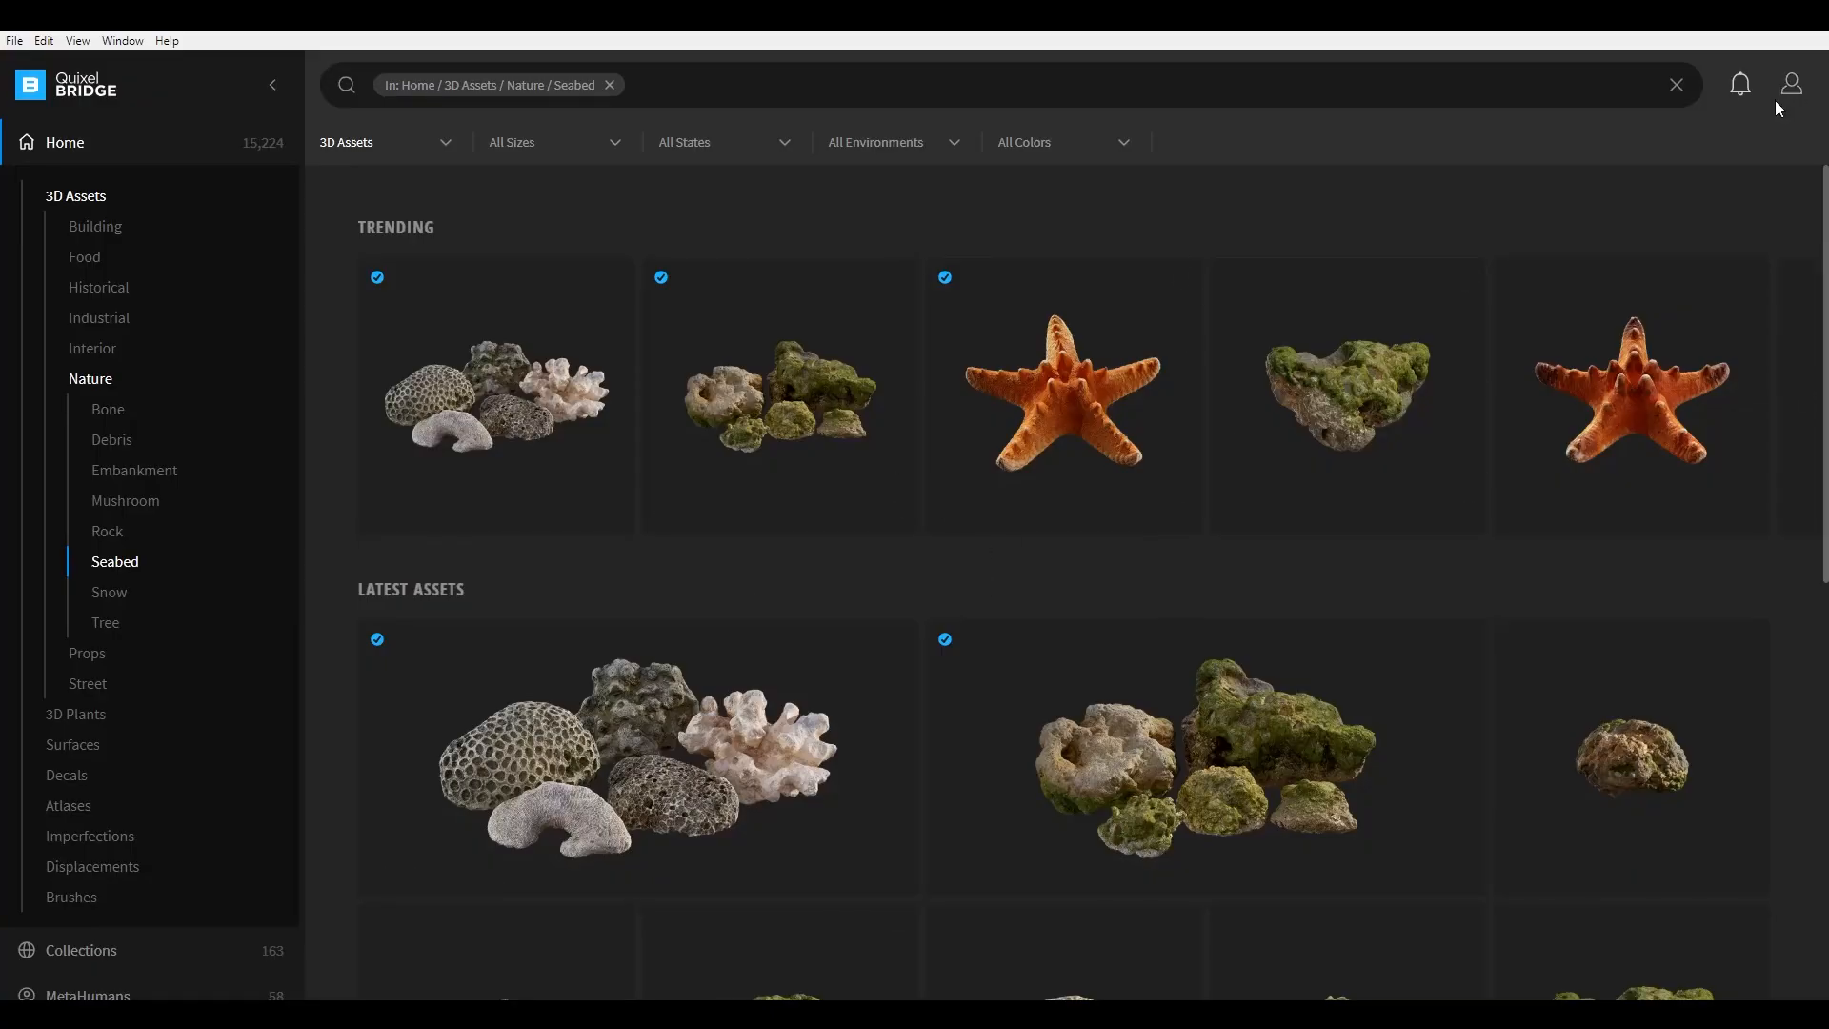
Step: Browse the asset categories and open the download settings to review the selected texture maps and their formats
{"action": "scroll", "coordinate": [245, 552], "scroll_direction": "down", "scroll_amount": 3}
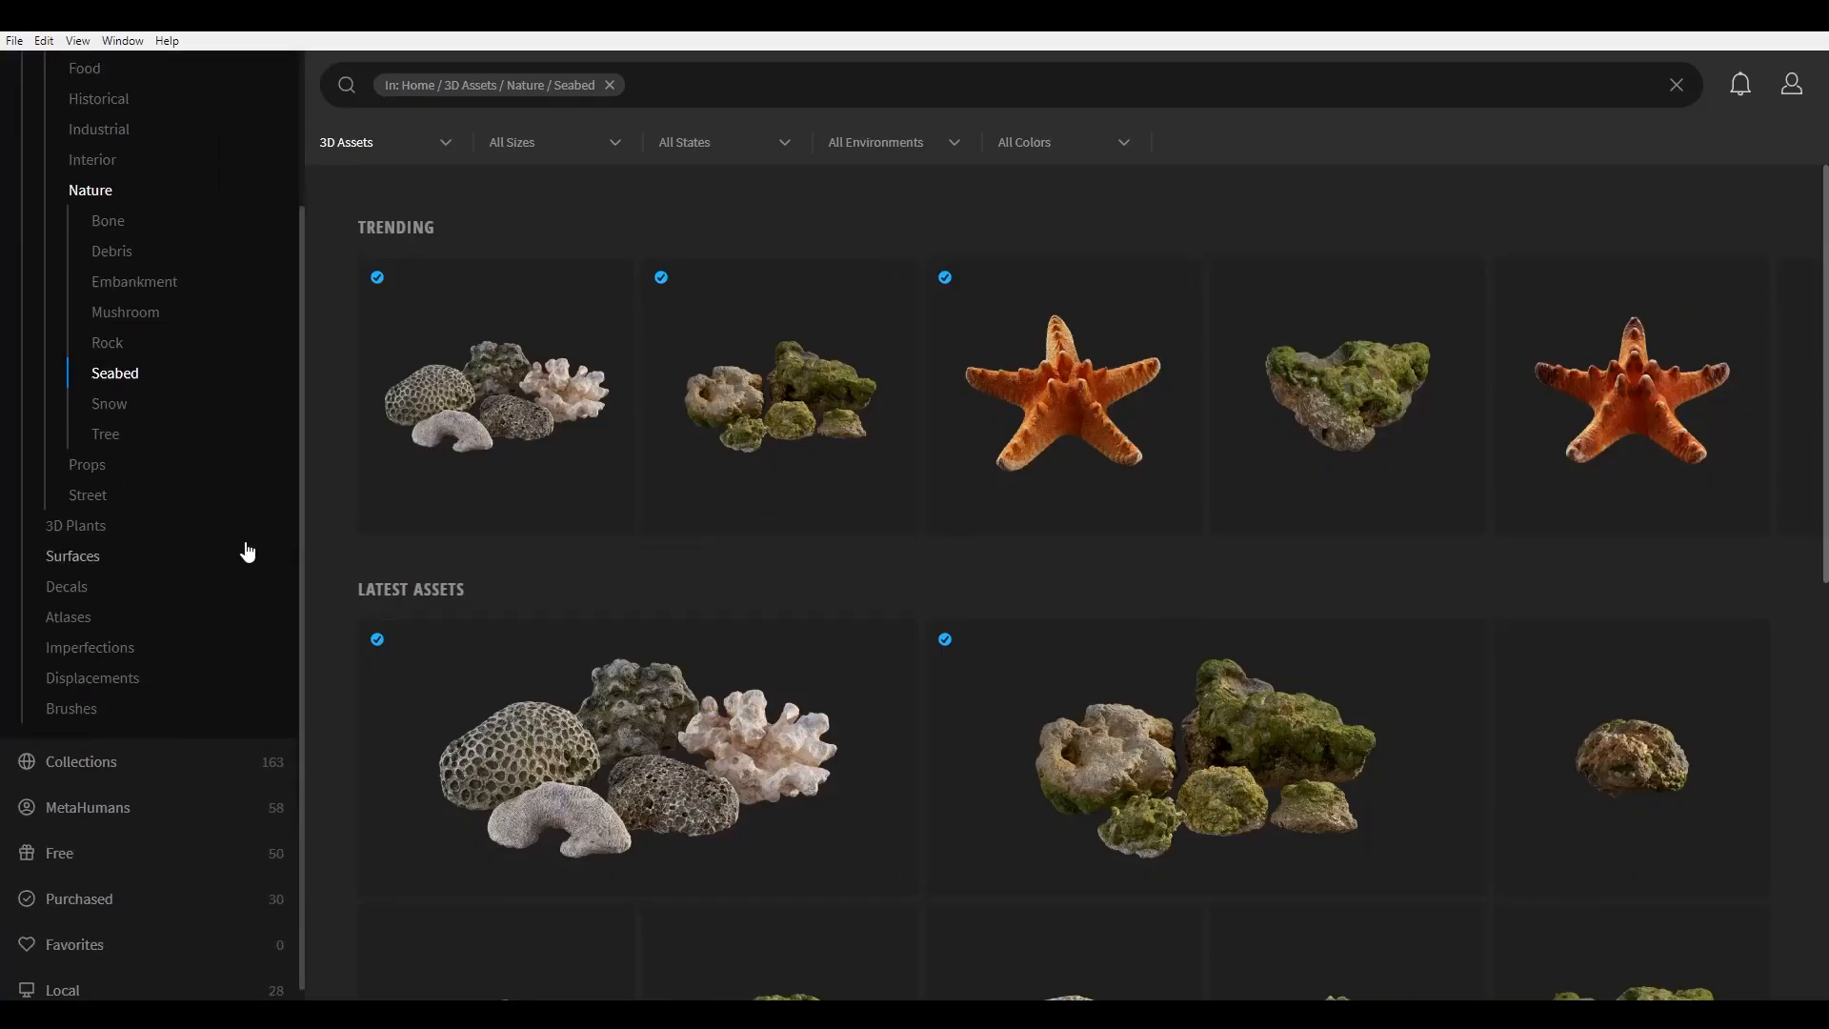
{"action": "scroll", "coordinate": [244, 551], "scroll_direction": "up", "scroll_amount": 3}
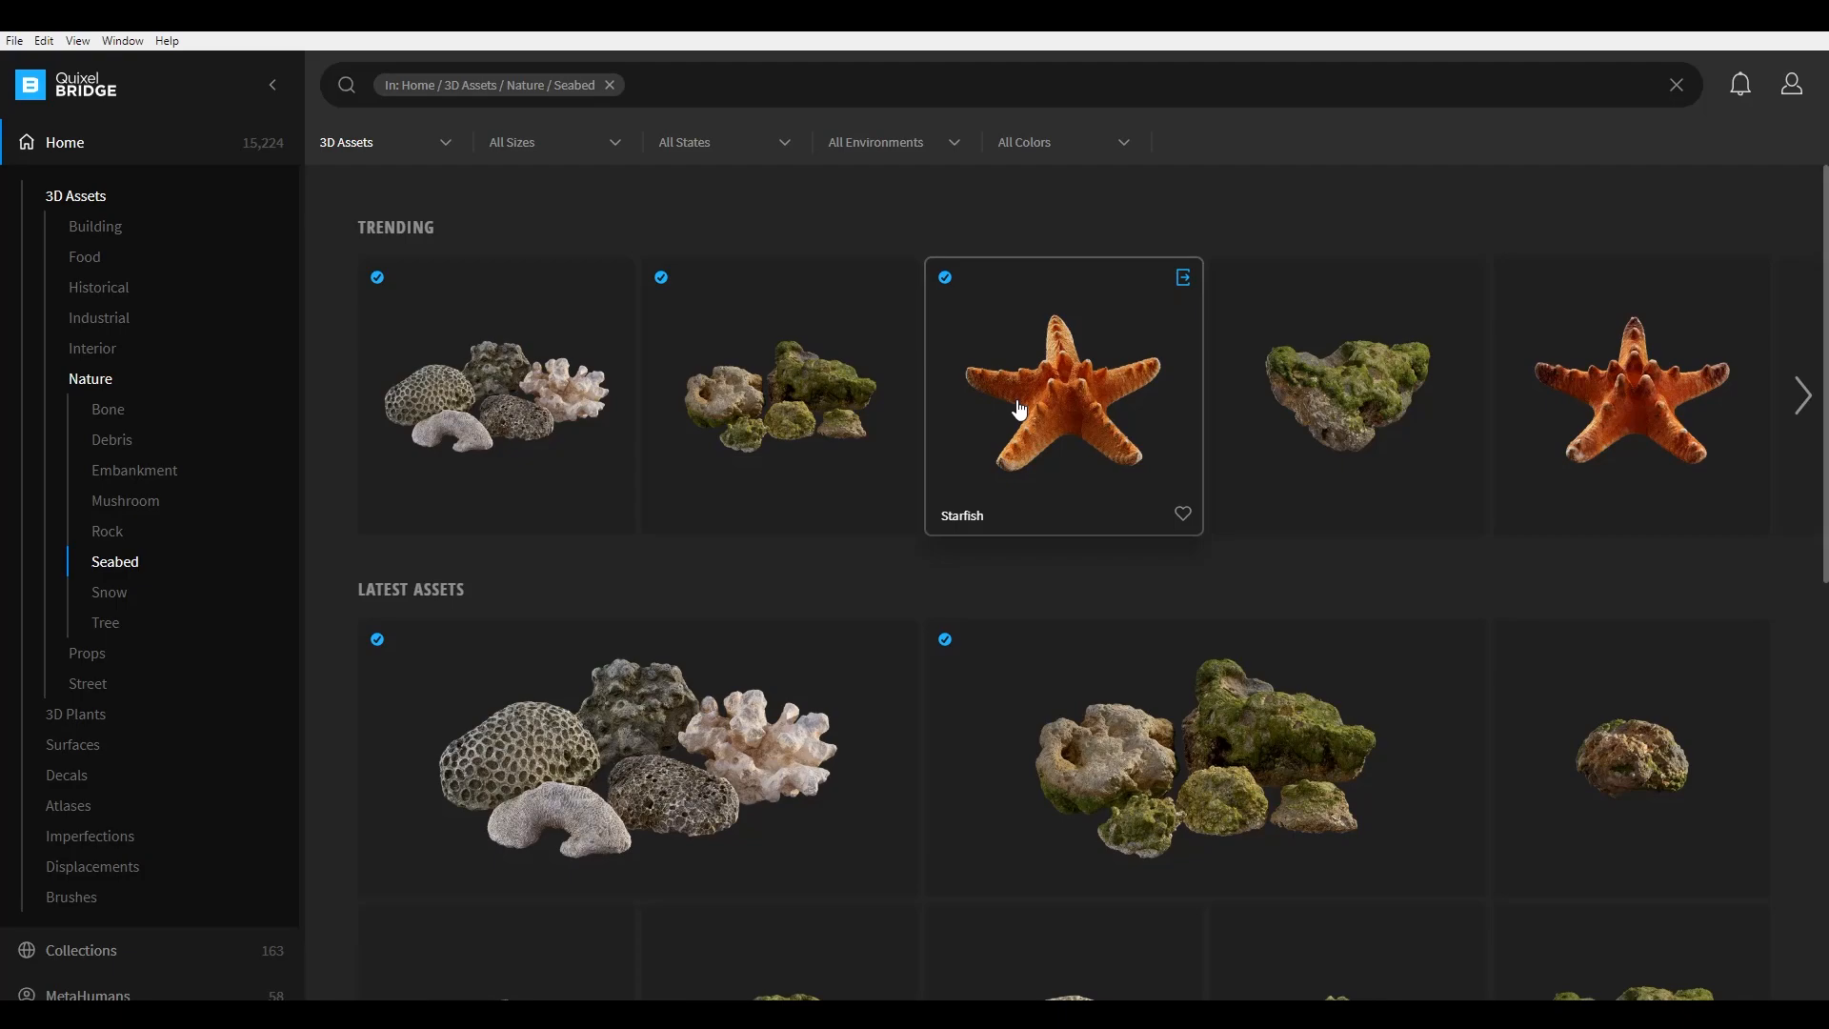
{"action": "left_click", "coordinate": [47, 44]}
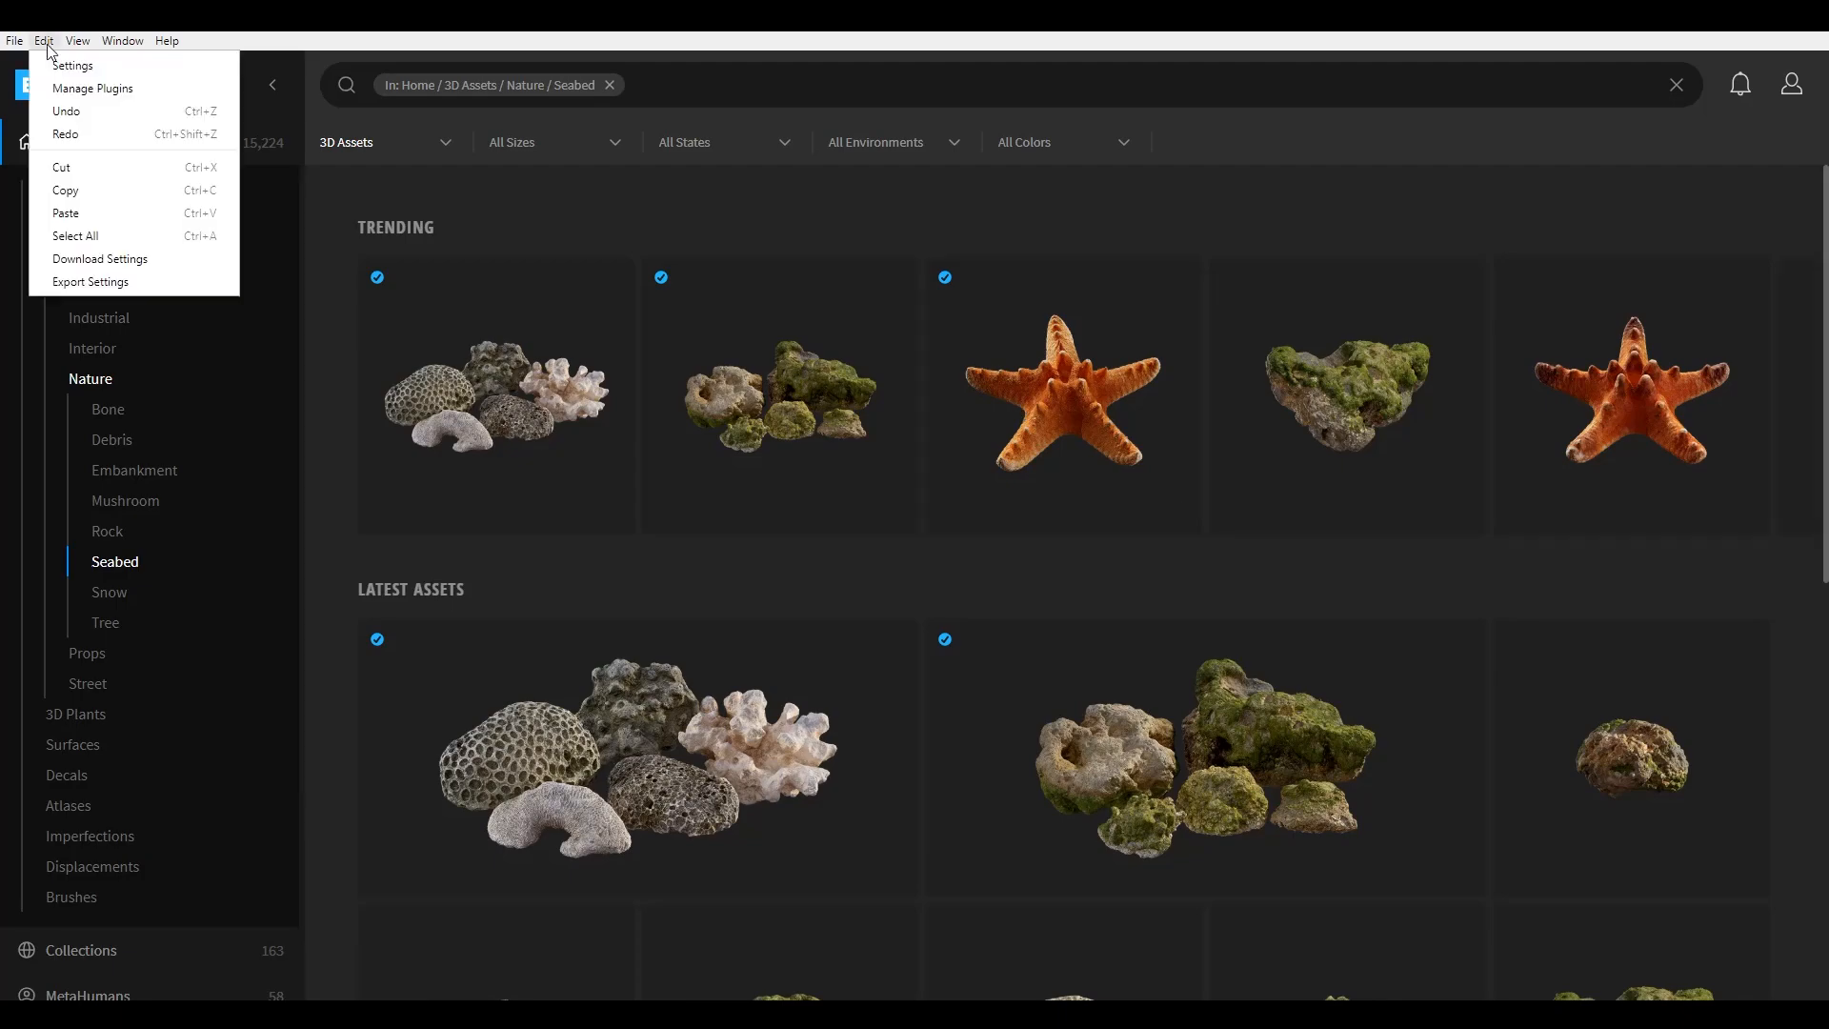
{"action": "left_click", "coordinate": [107, 259]}
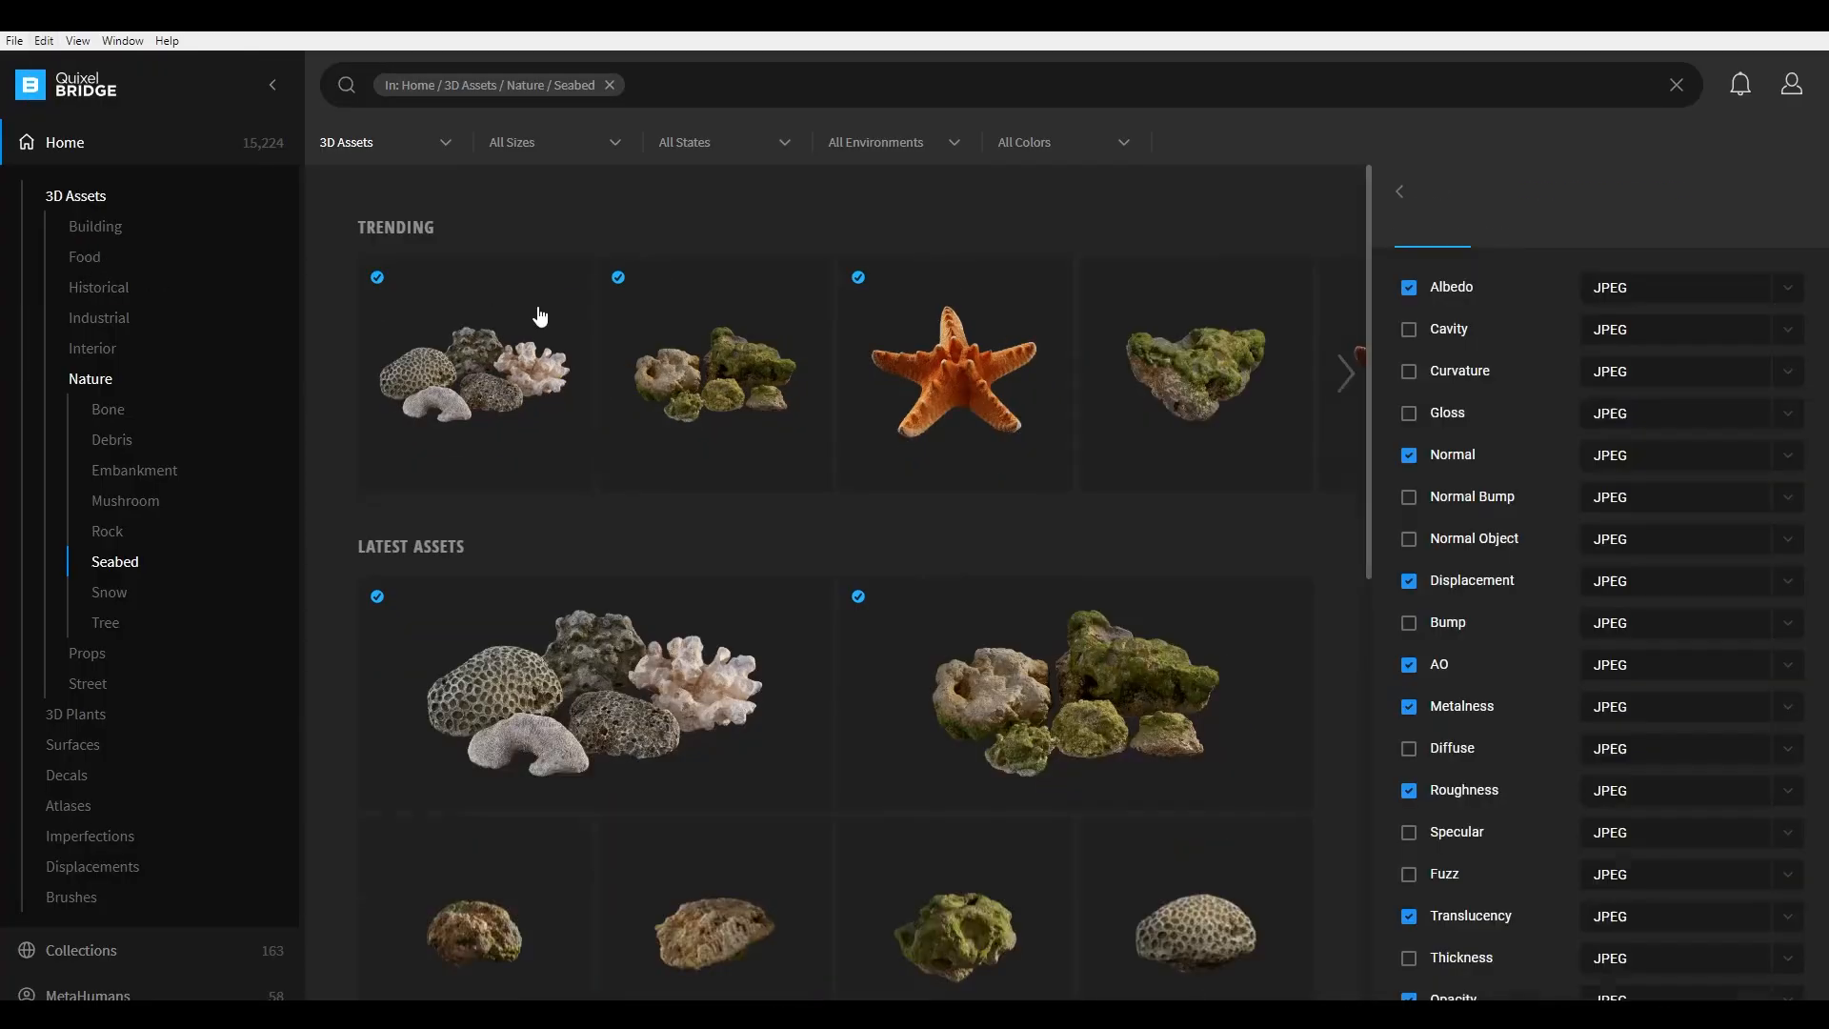
Step: Check the plugin manager for the Houdini plugin's status and close it
{"action": "left_click", "coordinate": [44, 41]}
{"action": "left_click", "coordinate": [93, 89]}
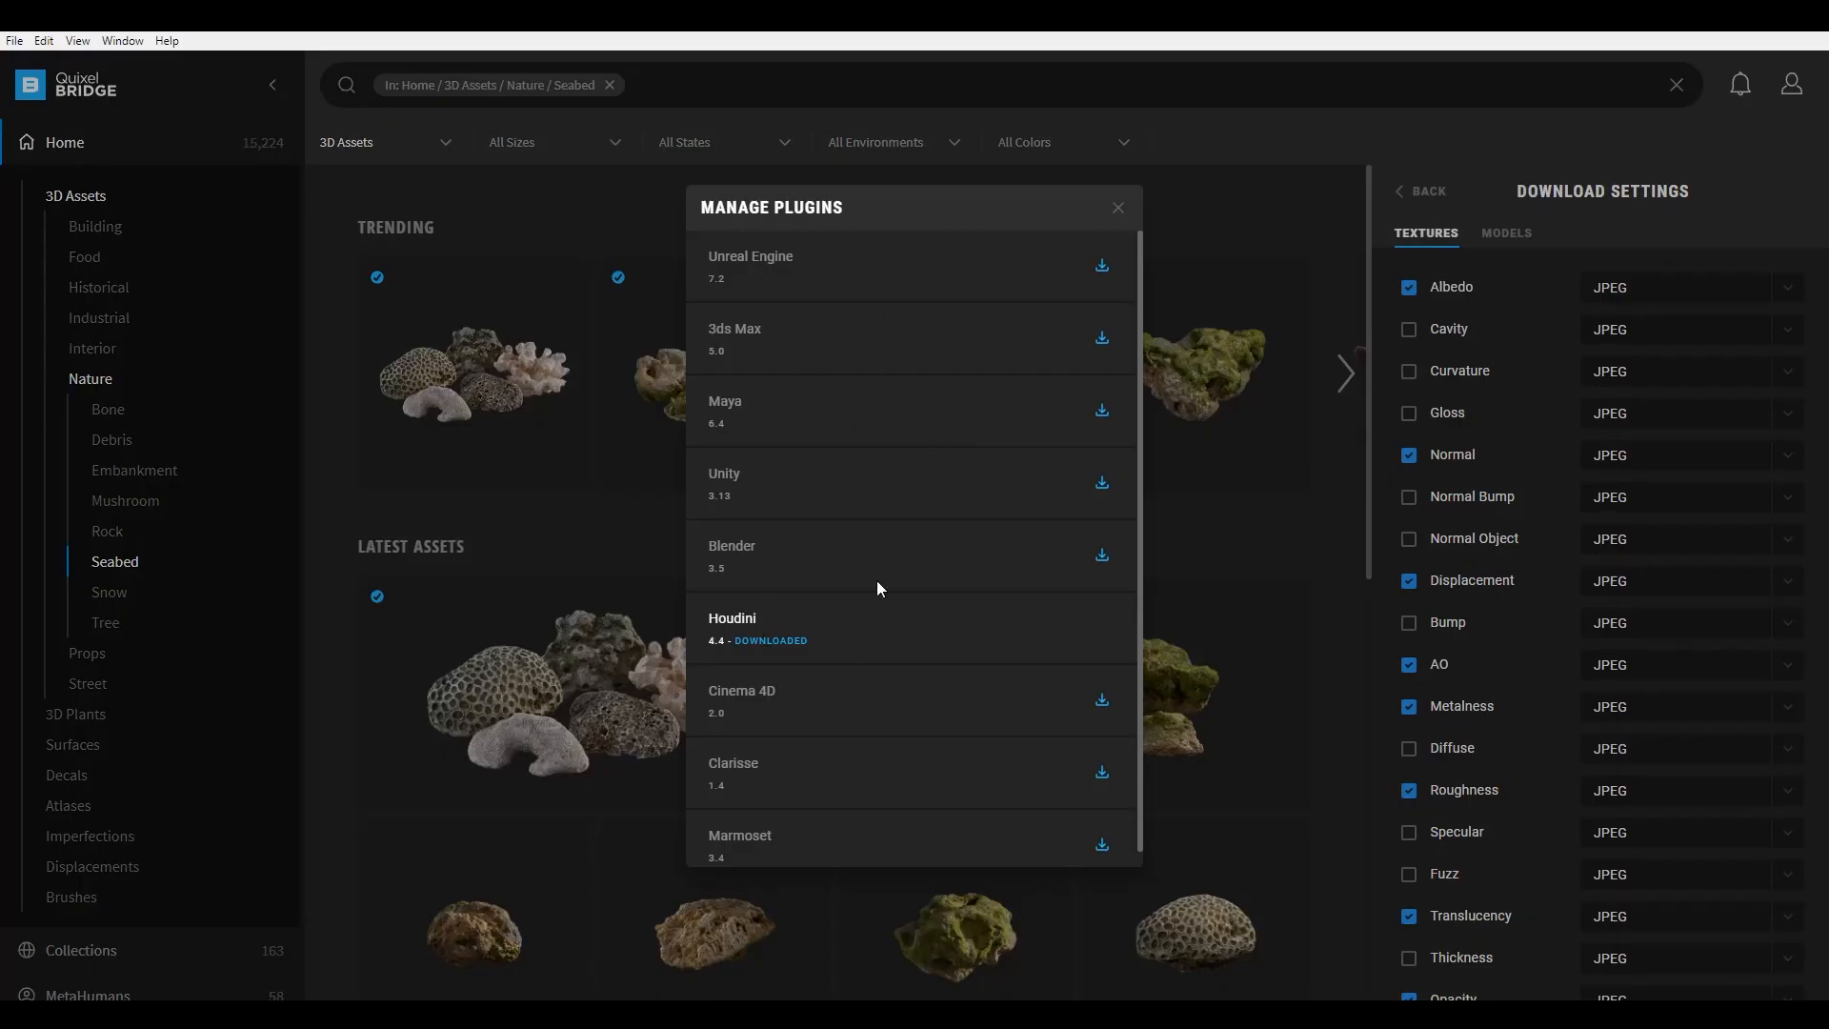
{"action": "left_click", "coordinate": [1118, 209]}
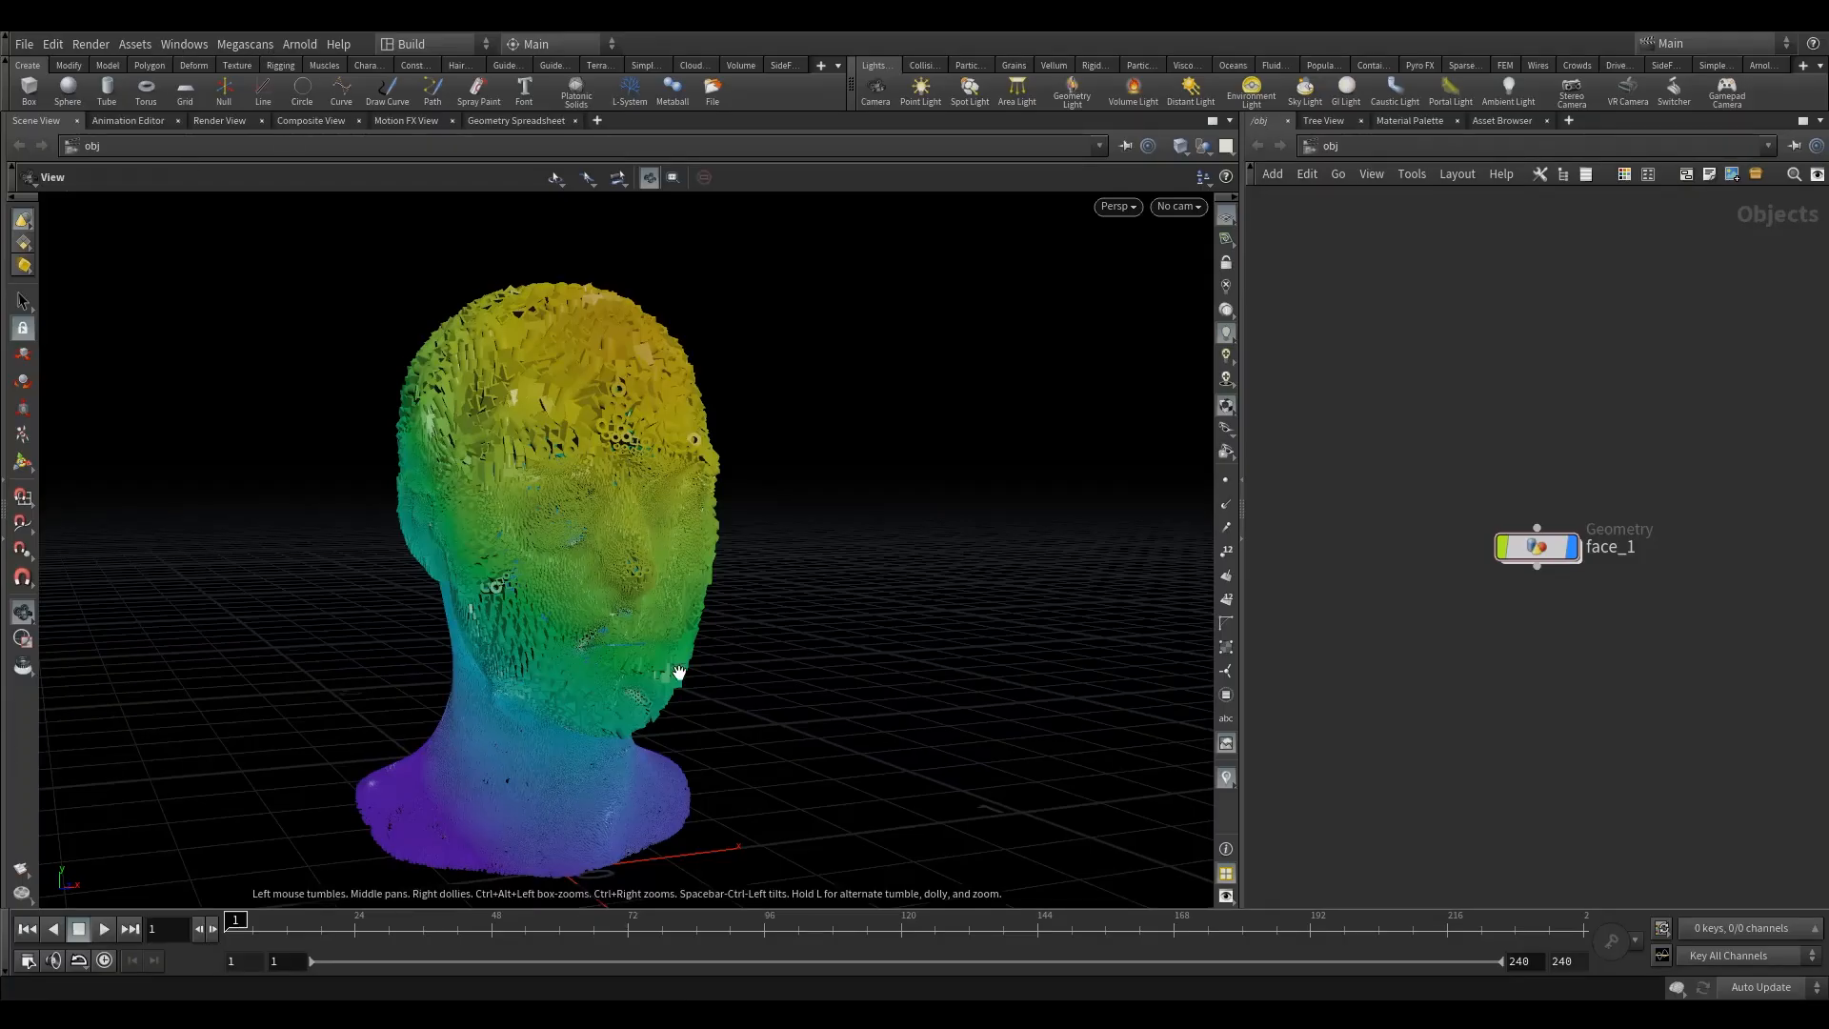
Step: Switch to Houdini, review the Megascans plugin's import options for renderer, material type and LODs, and close its window
{"action": "left_click_drag", "start_coordinate": [658, 510], "coordinate": [571, 527]}
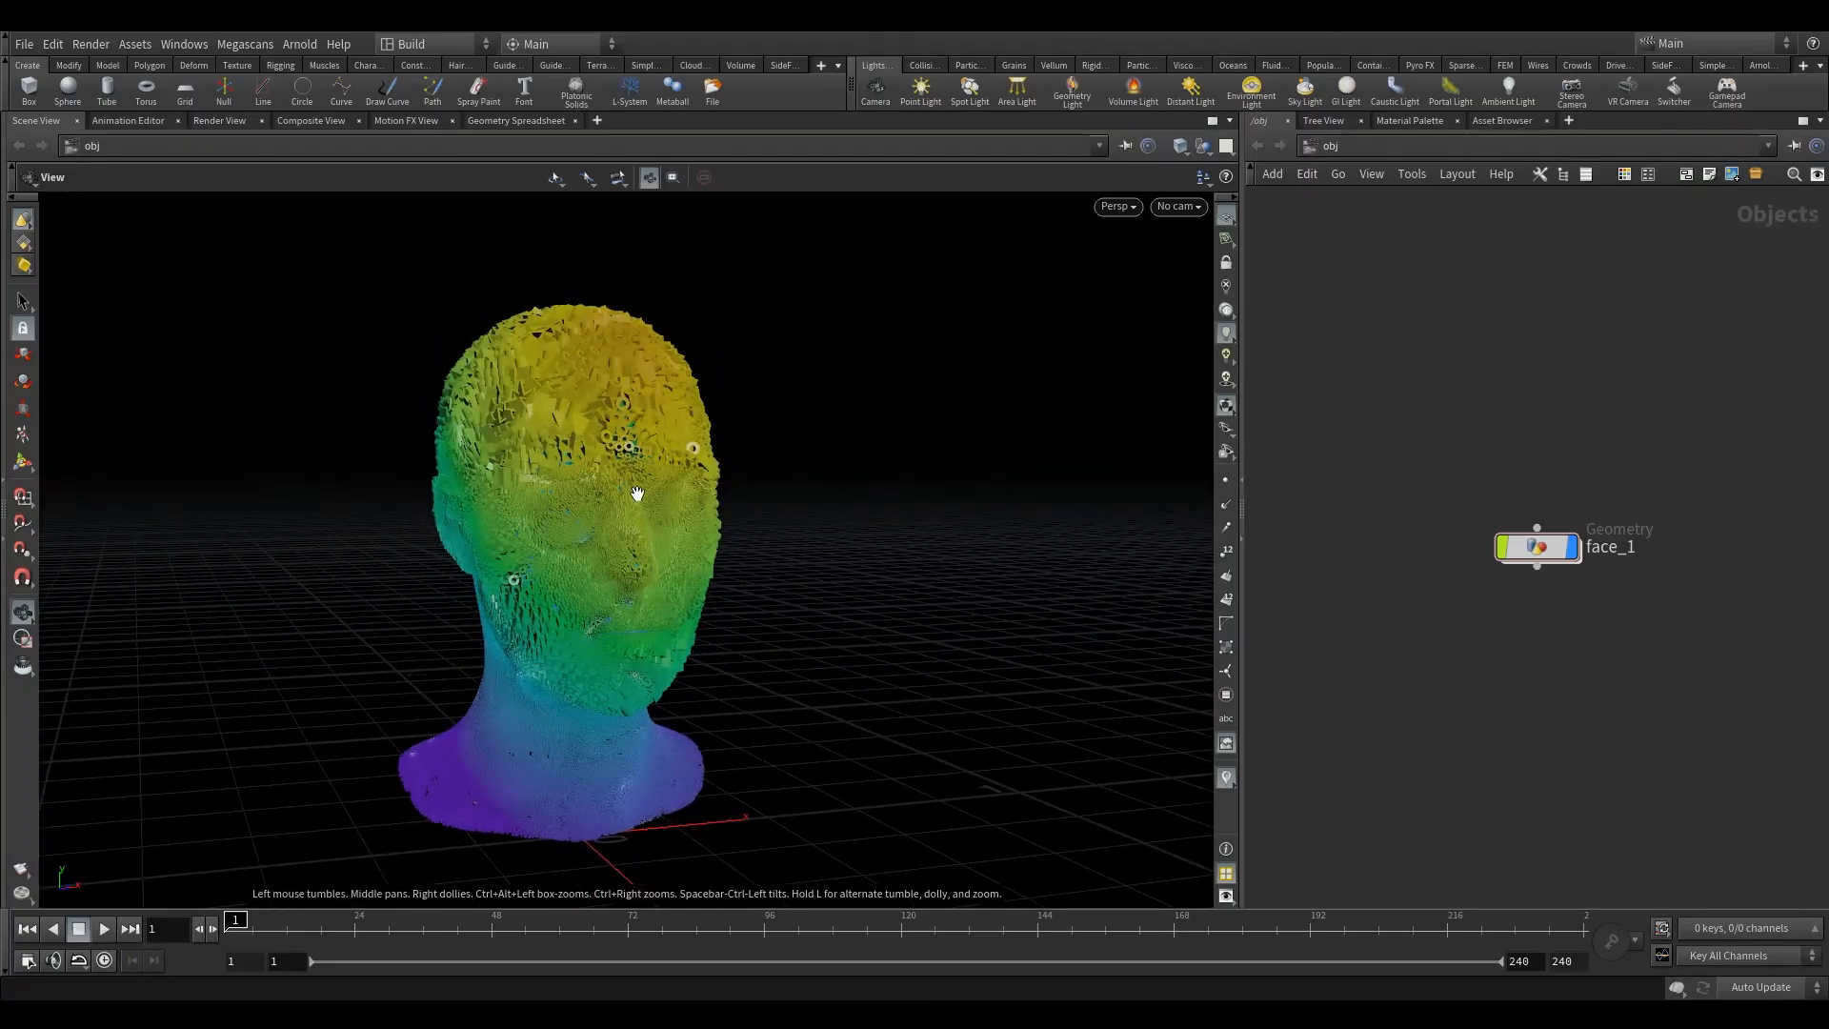
{"action": "left_click", "coordinate": [243, 44]}
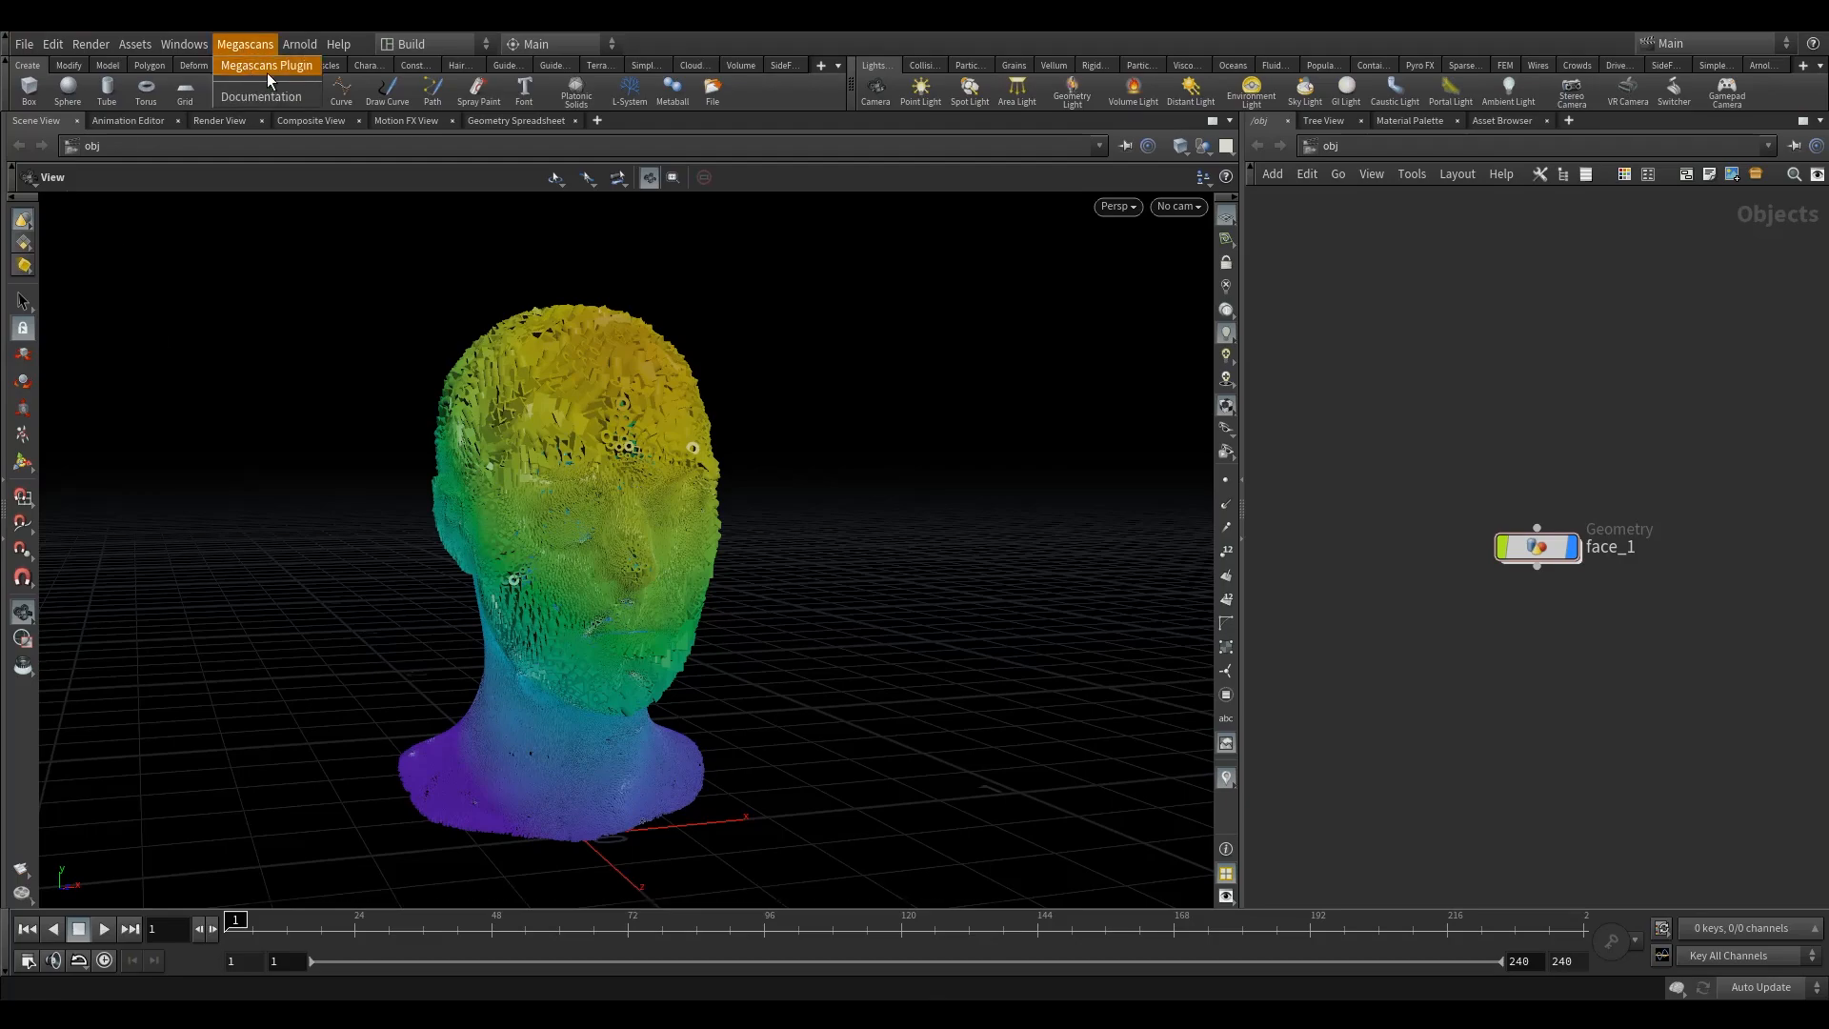
{"action": "left_click", "coordinate": [282, 69]}
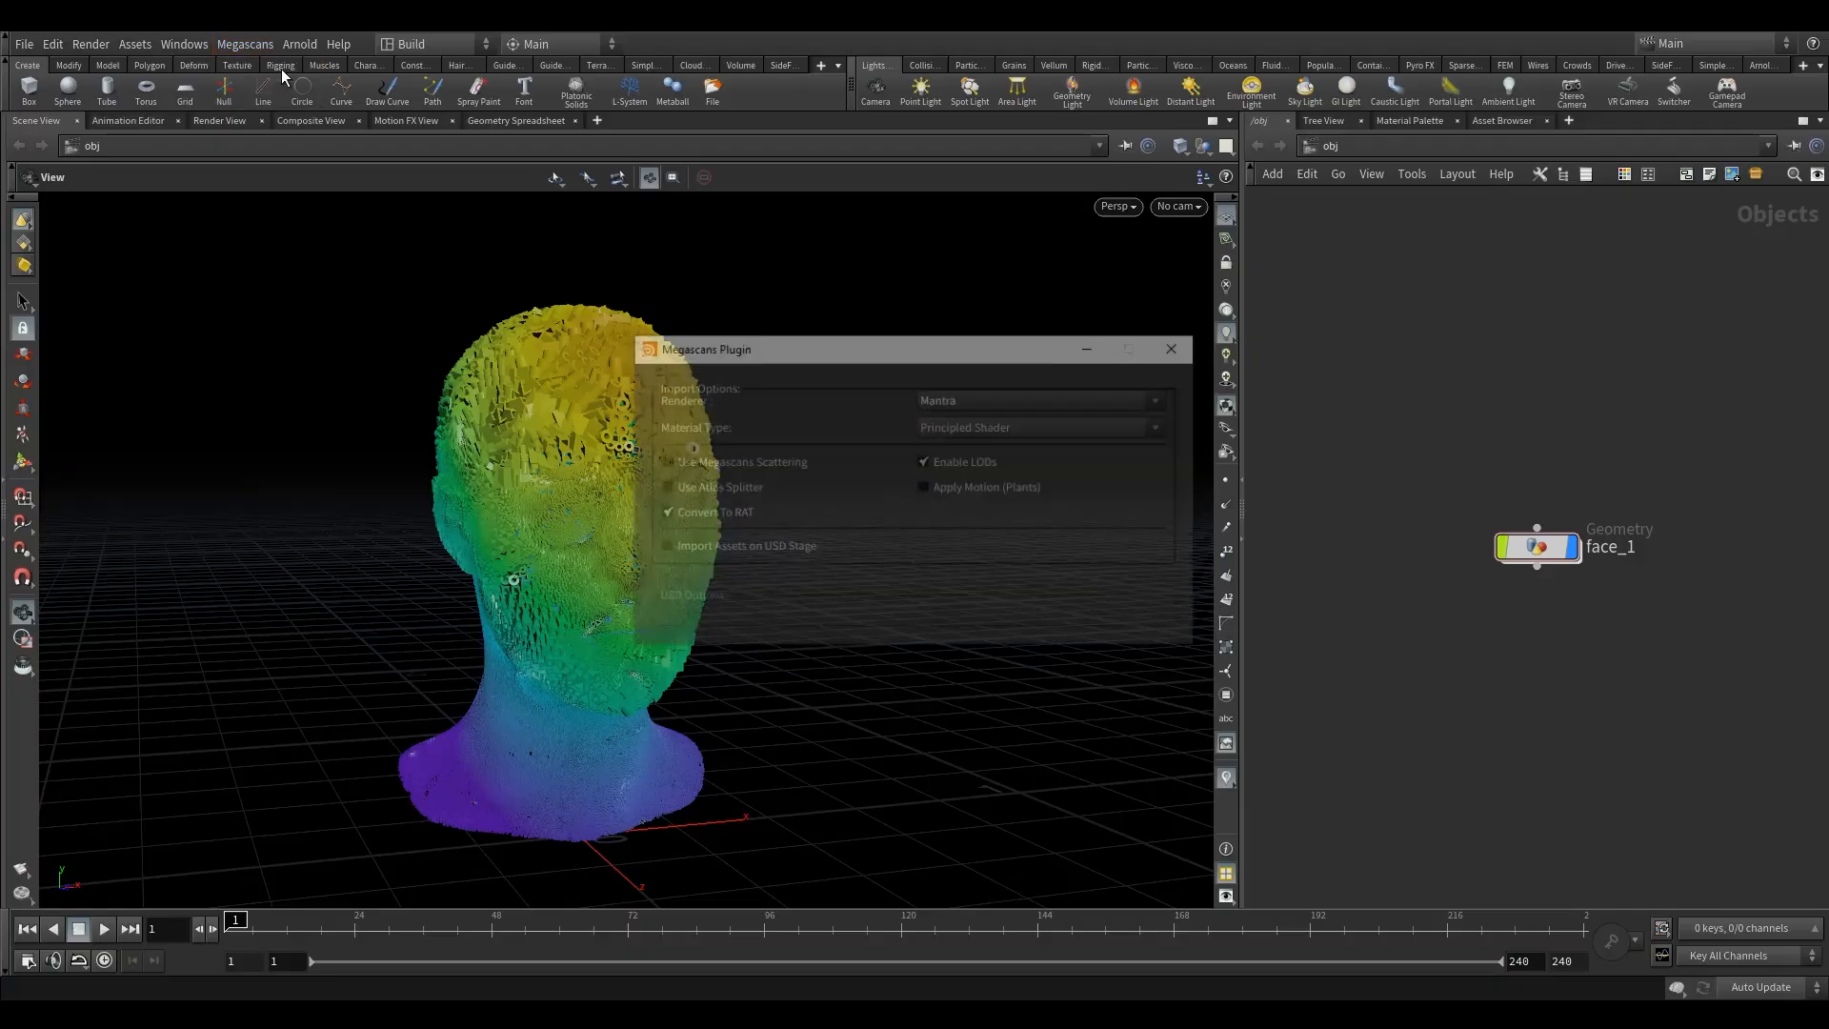
{"action": "left_click_drag", "start_coordinate": [924, 358], "coordinate": [721, 316]}
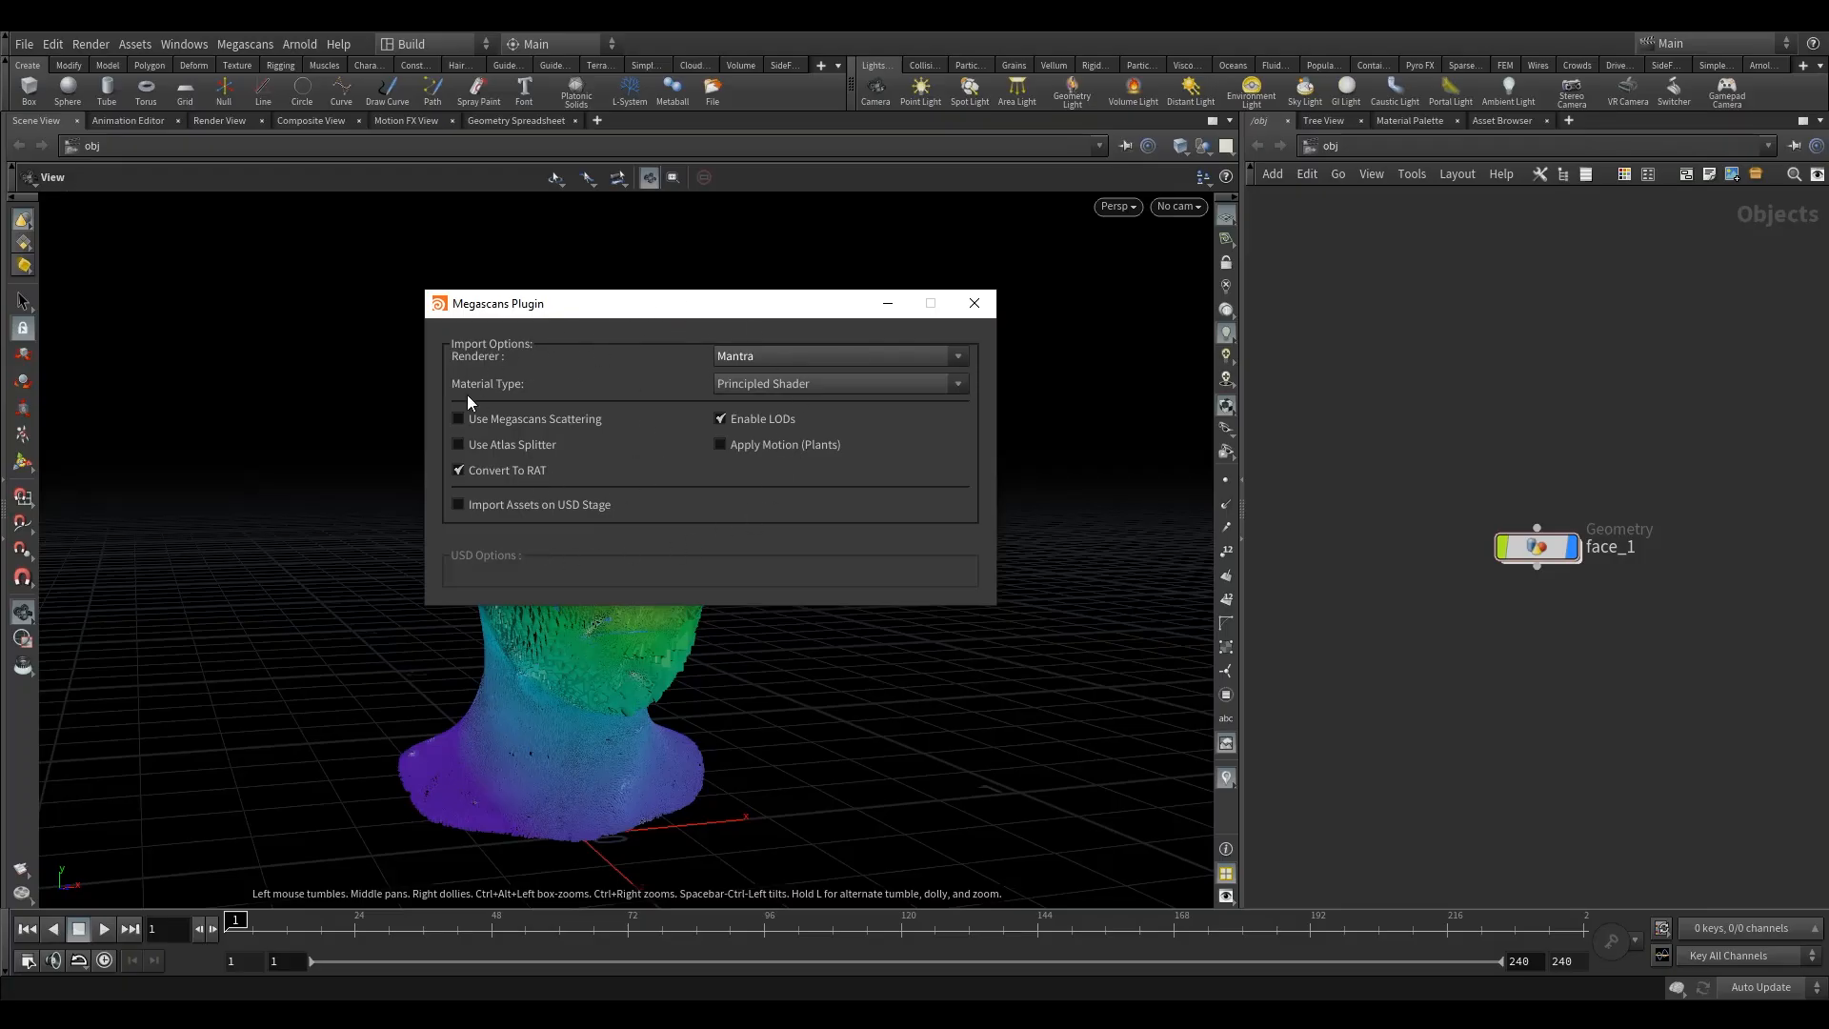
{"action": "left_click_drag", "start_coordinate": [550, 307], "coordinate": [606, 299]}
{"action": "left_click", "coordinate": [776, 410]}
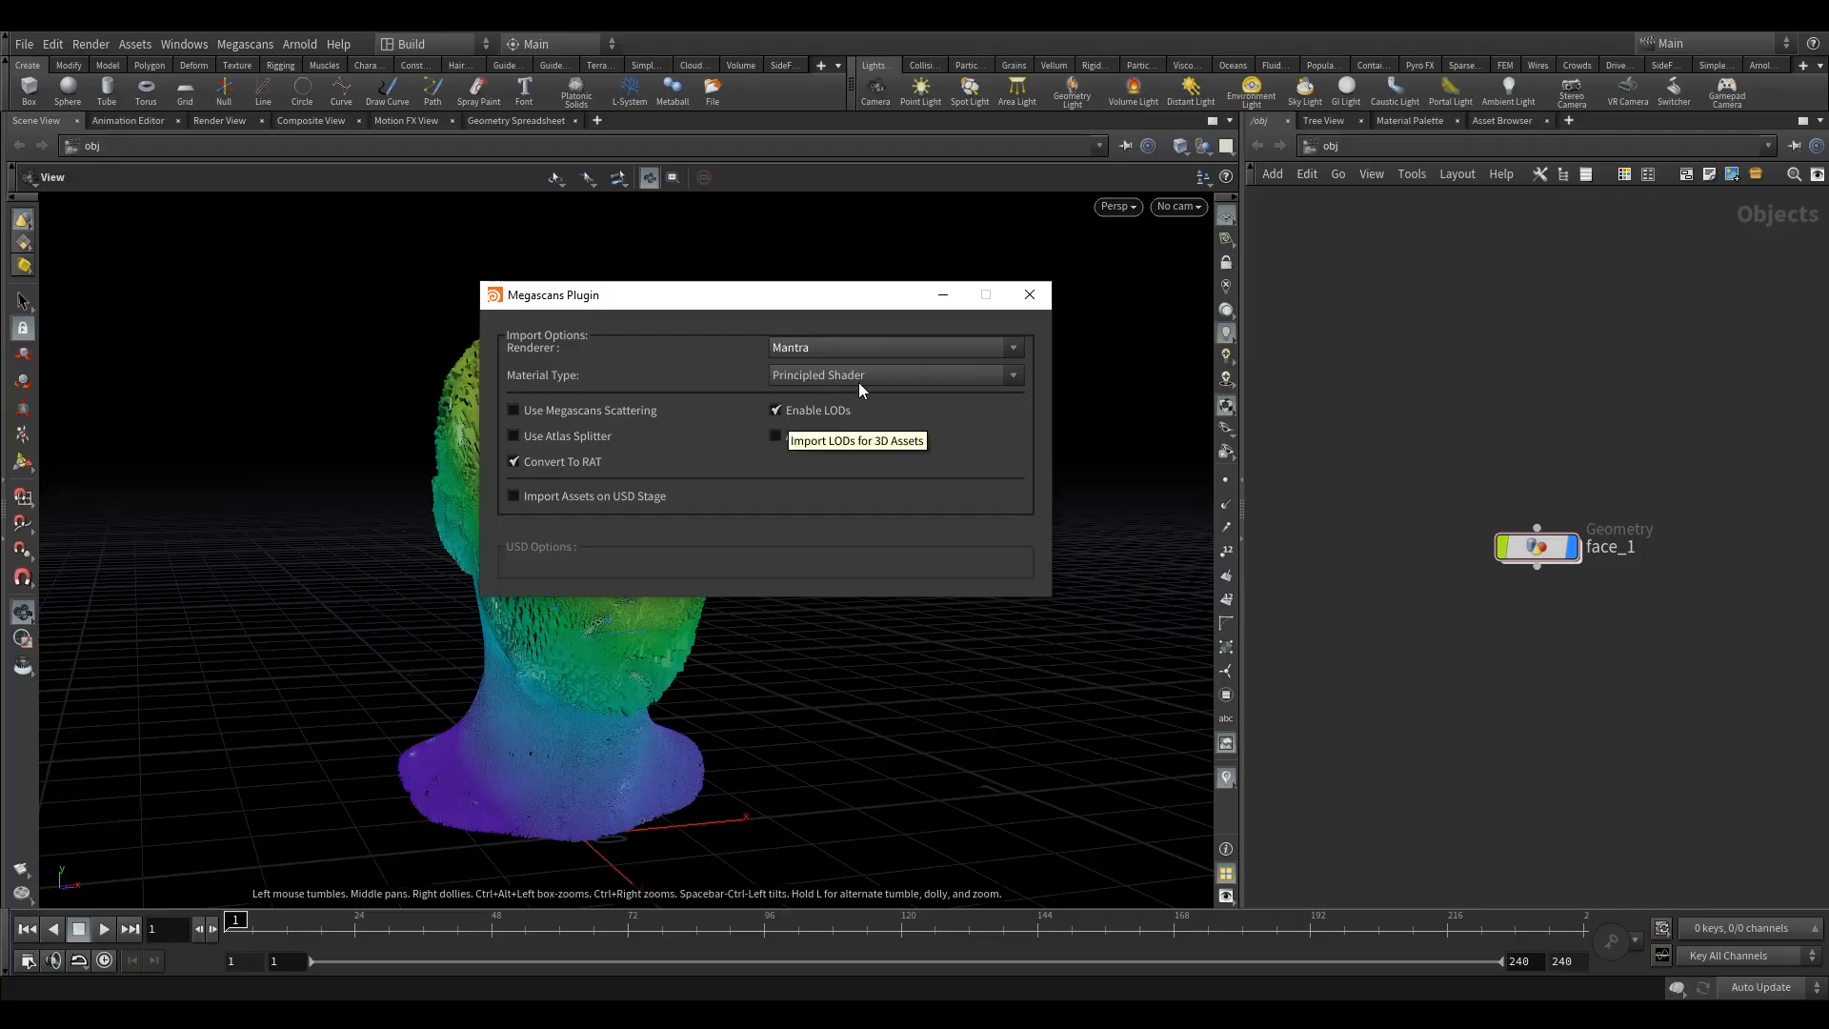
{"action": "left_click_drag", "start_coordinate": [689, 295], "coordinate": [612, 275]}
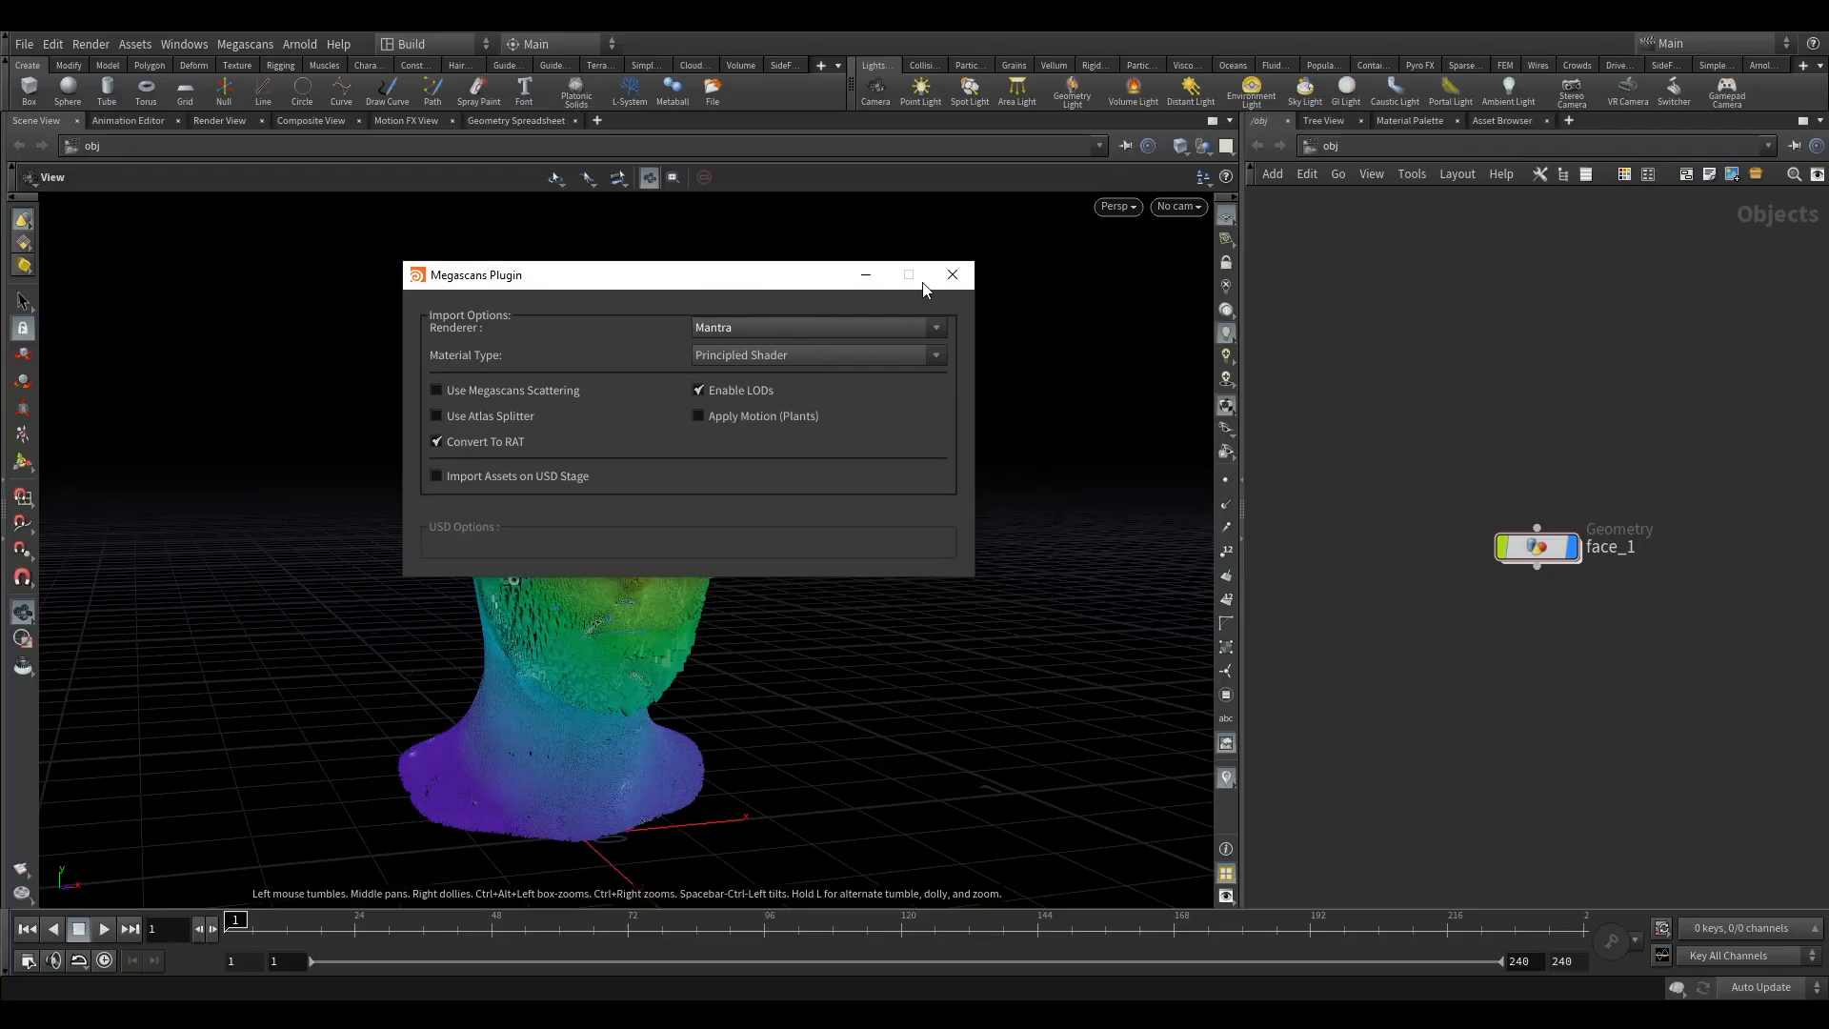
{"action": "left_click", "coordinate": [952, 275]}
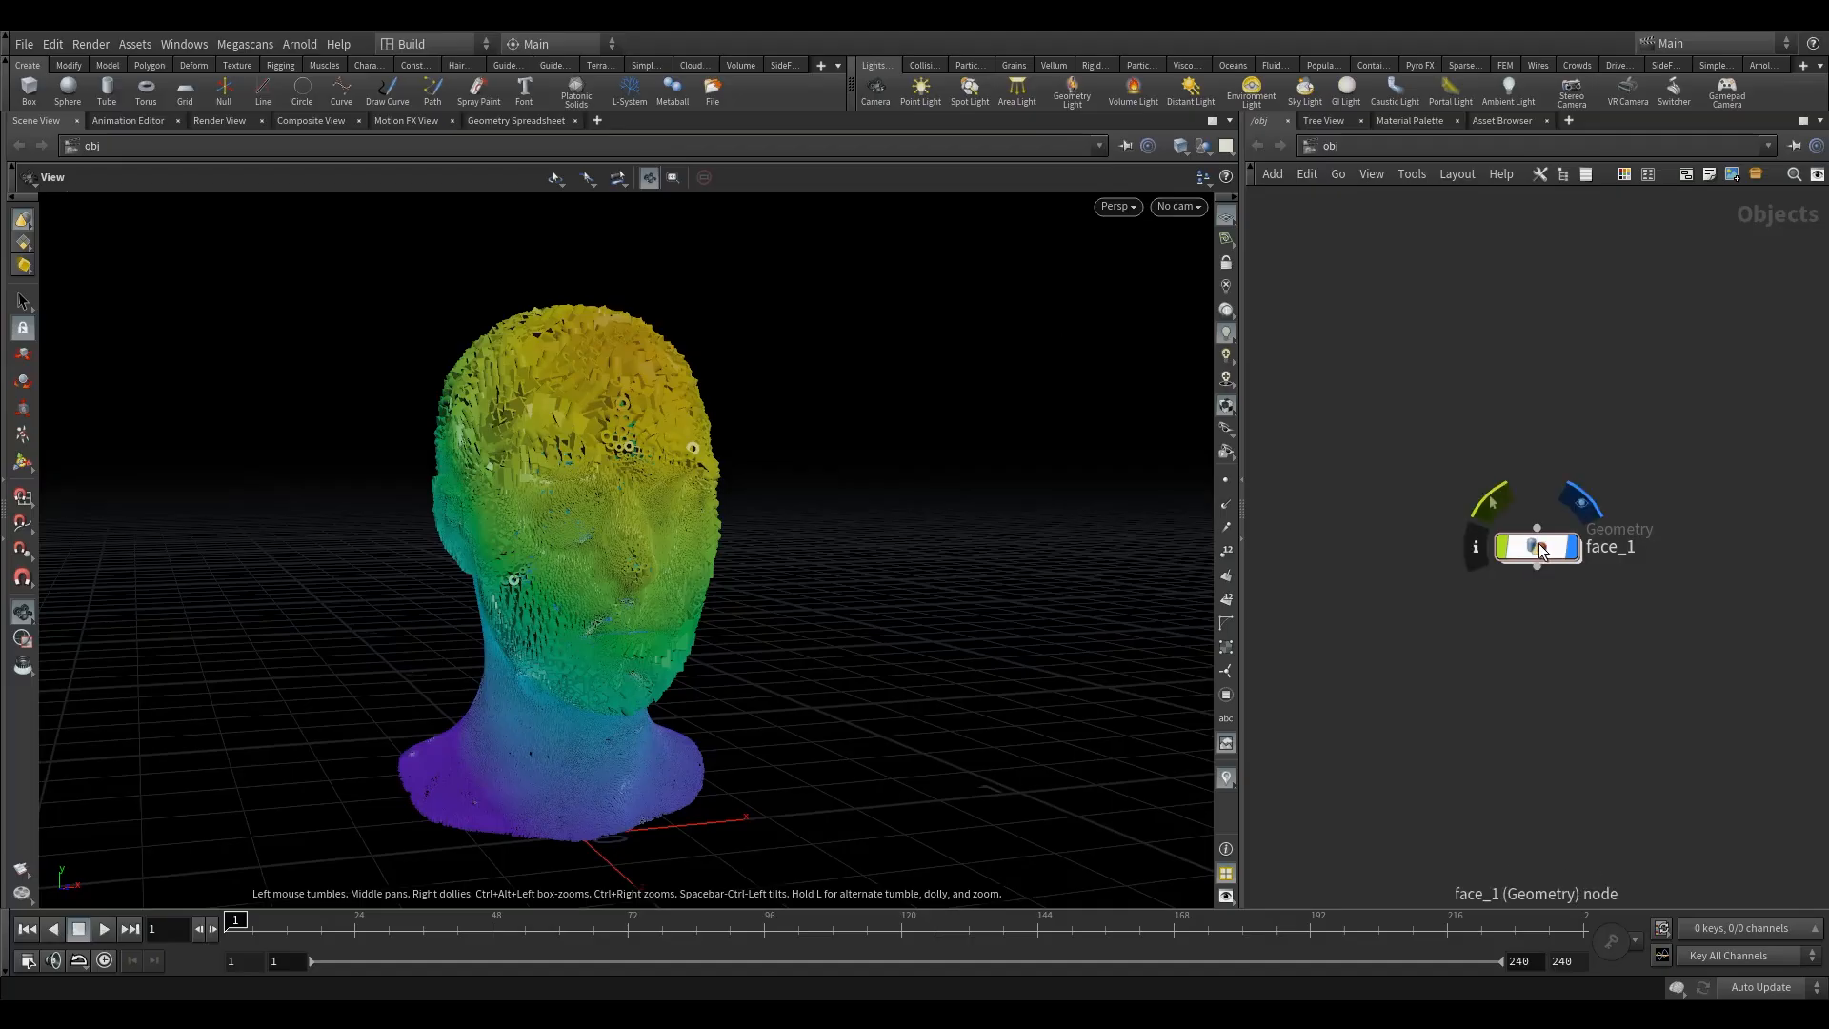
Step: Reopen the Megascans plugin window in Houdini
{"action": "left_click_drag", "start_coordinate": [1533, 545], "coordinate": [1498, 561]}
{"action": "left_click", "coordinate": [244, 44]}
{"action": "left_click", "coordinate": [263, 65]}
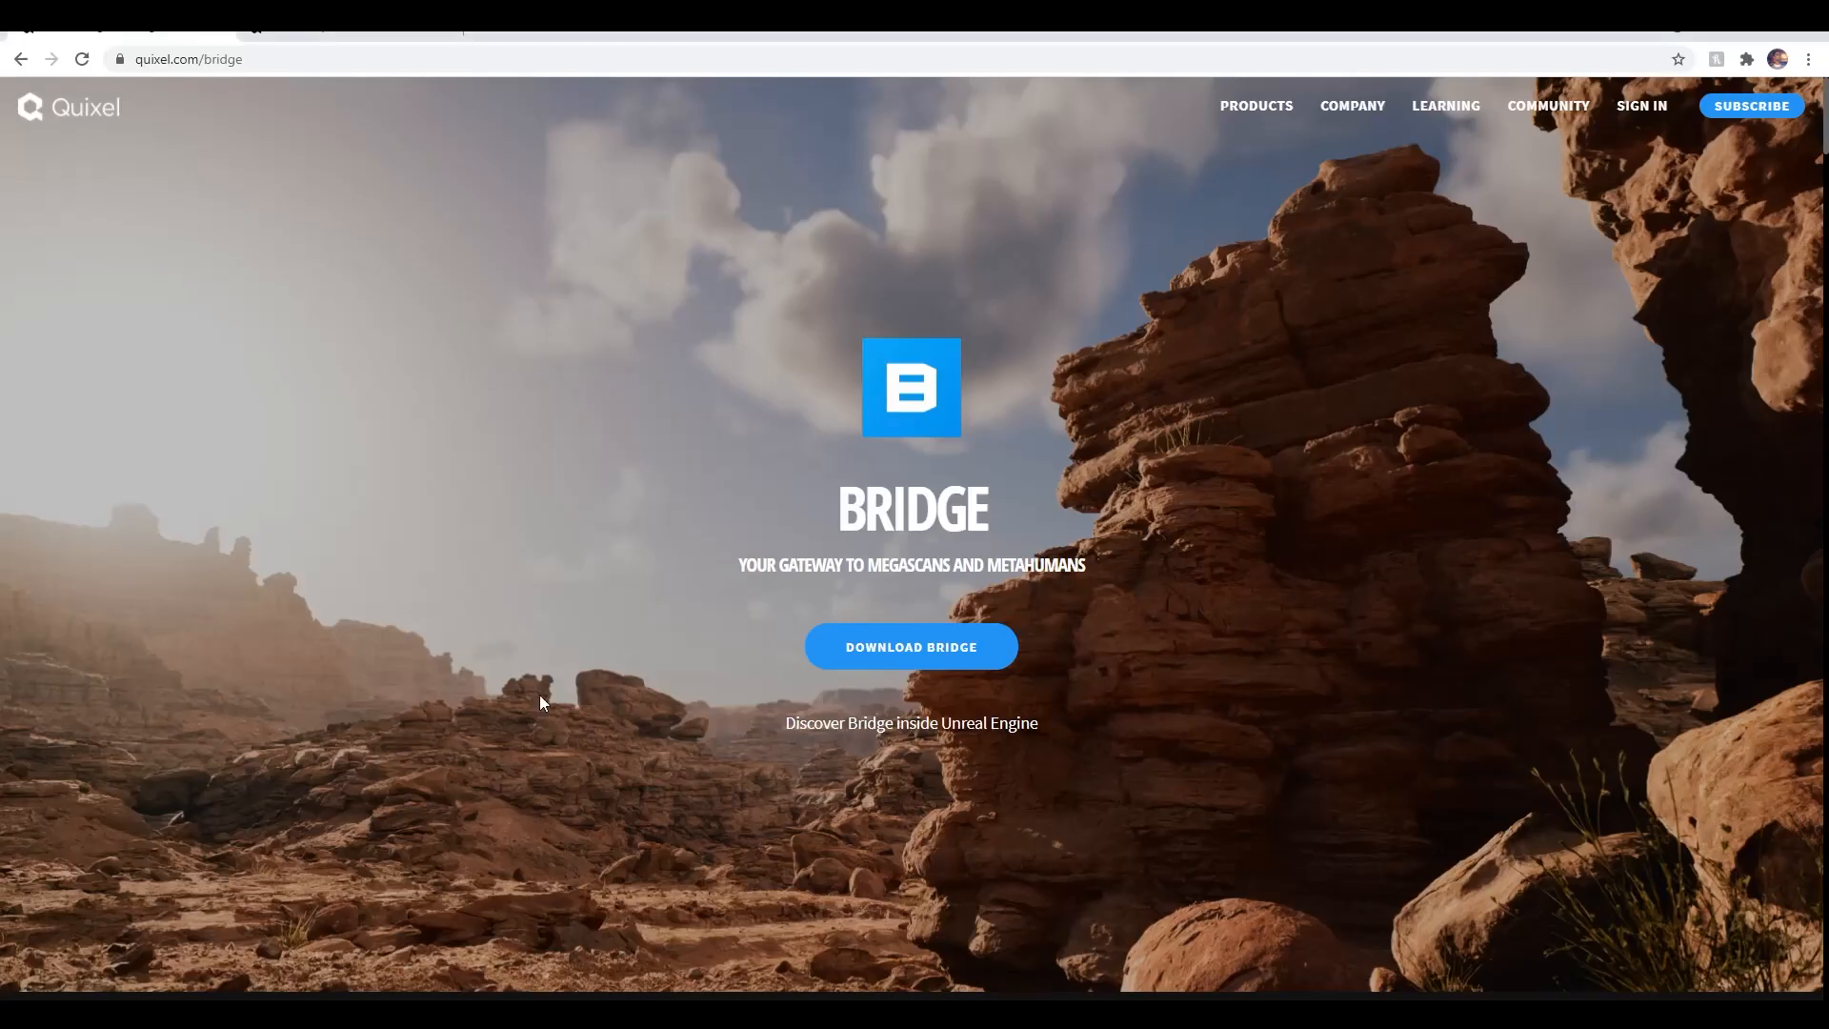
Step: Switch to the browser and examine the Quixel forum post on the empty Houdini plugin settings window, including its setContentsMargins script fix
{"action": "left_click", "coordinate": [340, 38]}
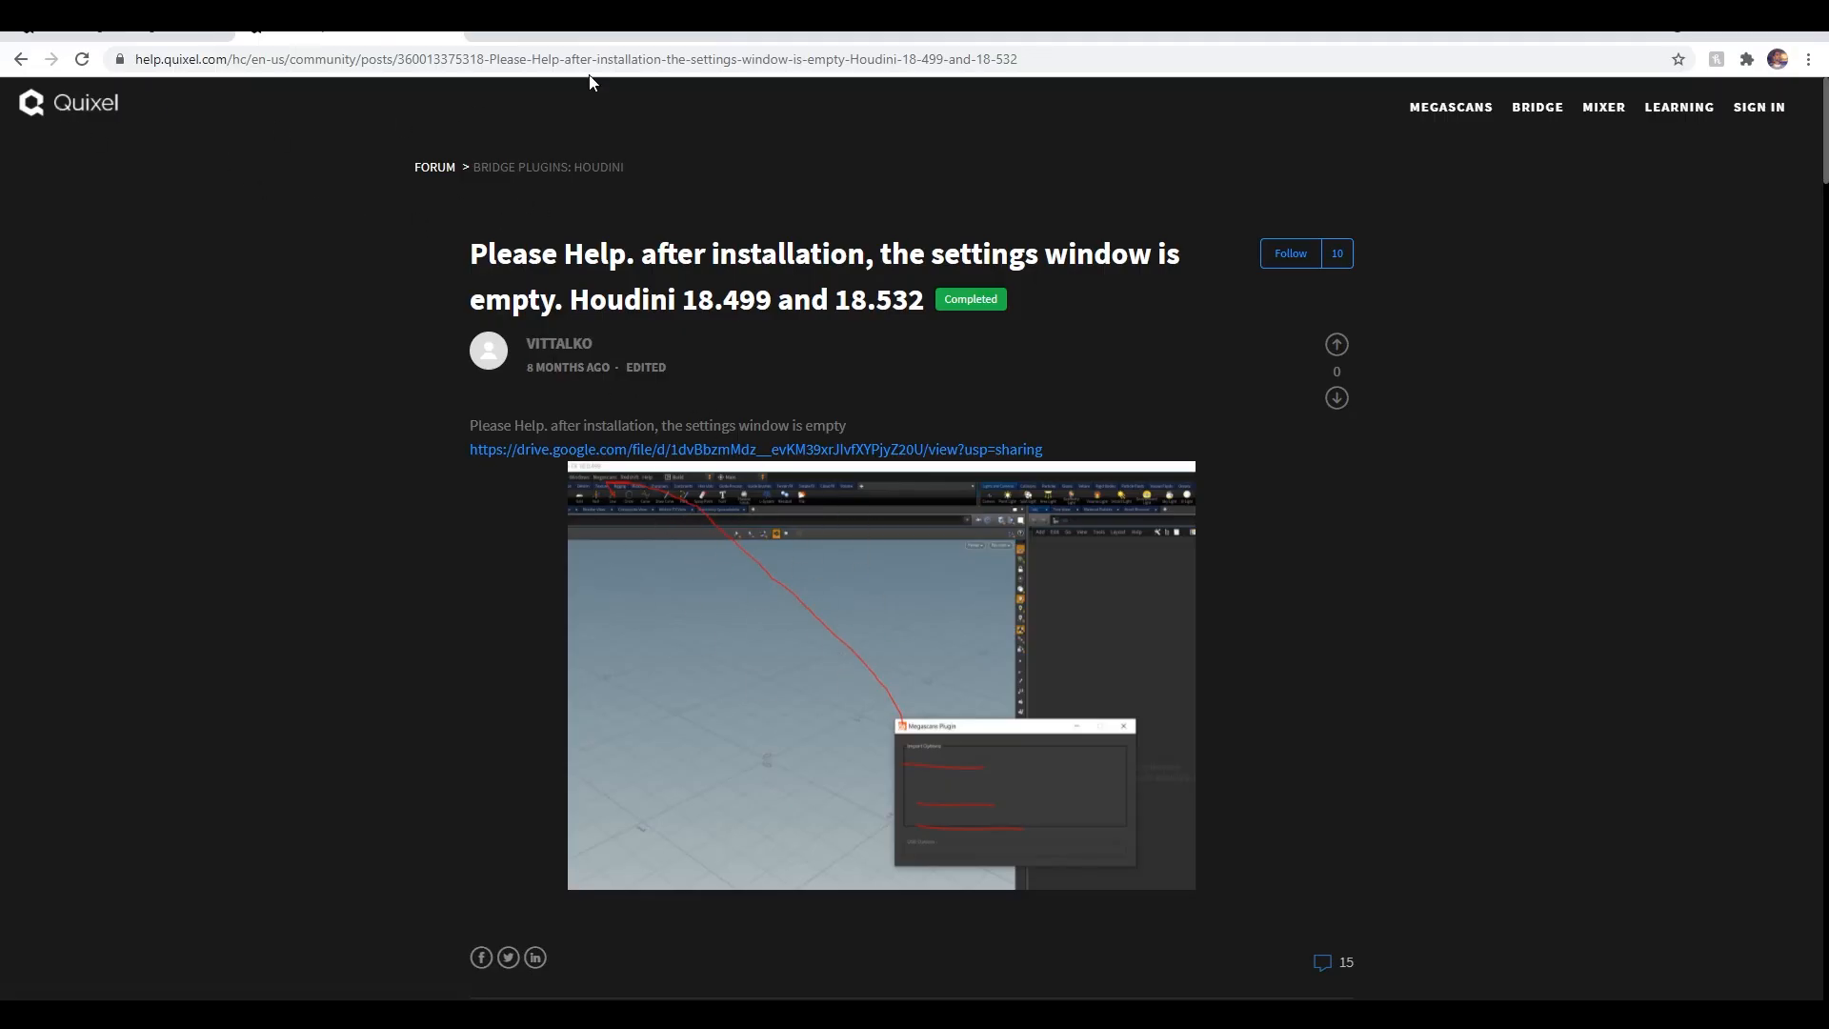
{"action": "left_click", "coordinate": [1057, 61]}
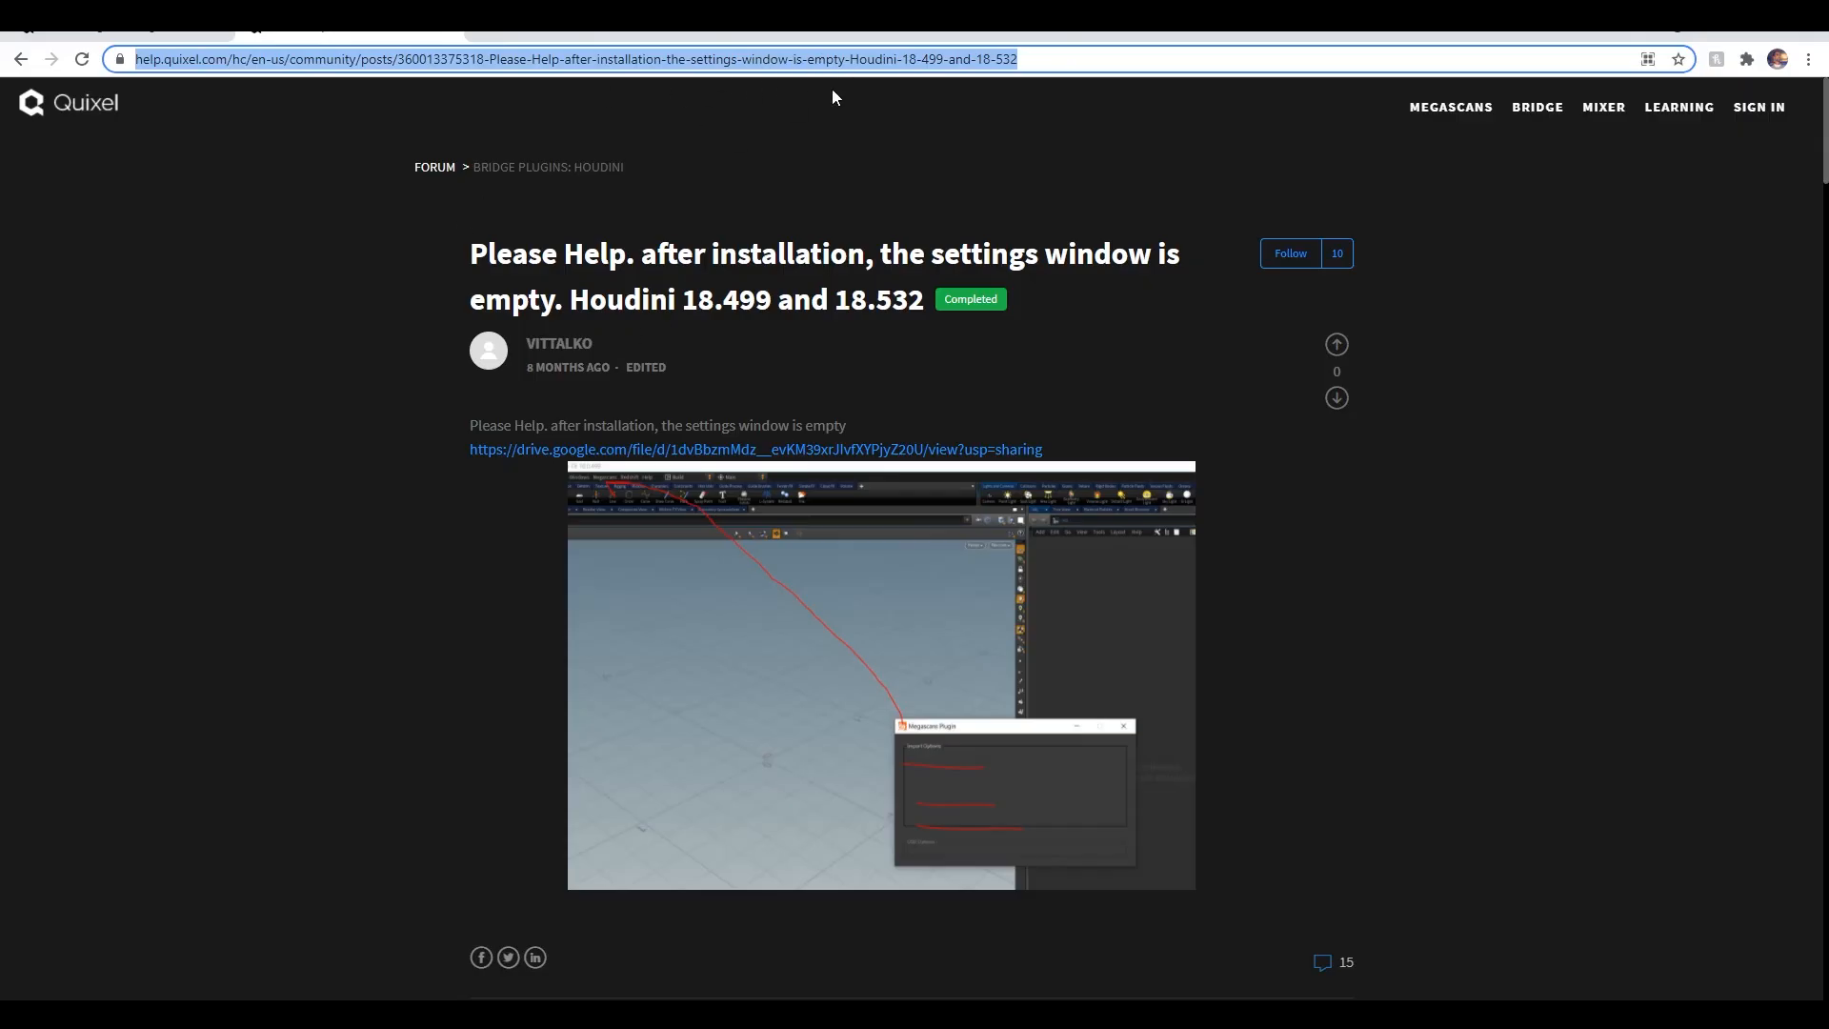
{"action": "scroll", "coordinate": [429, 533], "scroll_direction": "down", "scroll_amount": 5}
{"action": "scroll", "coordinate": [426, 530], "scroll_direction": "up", "scroll_amount": 5}
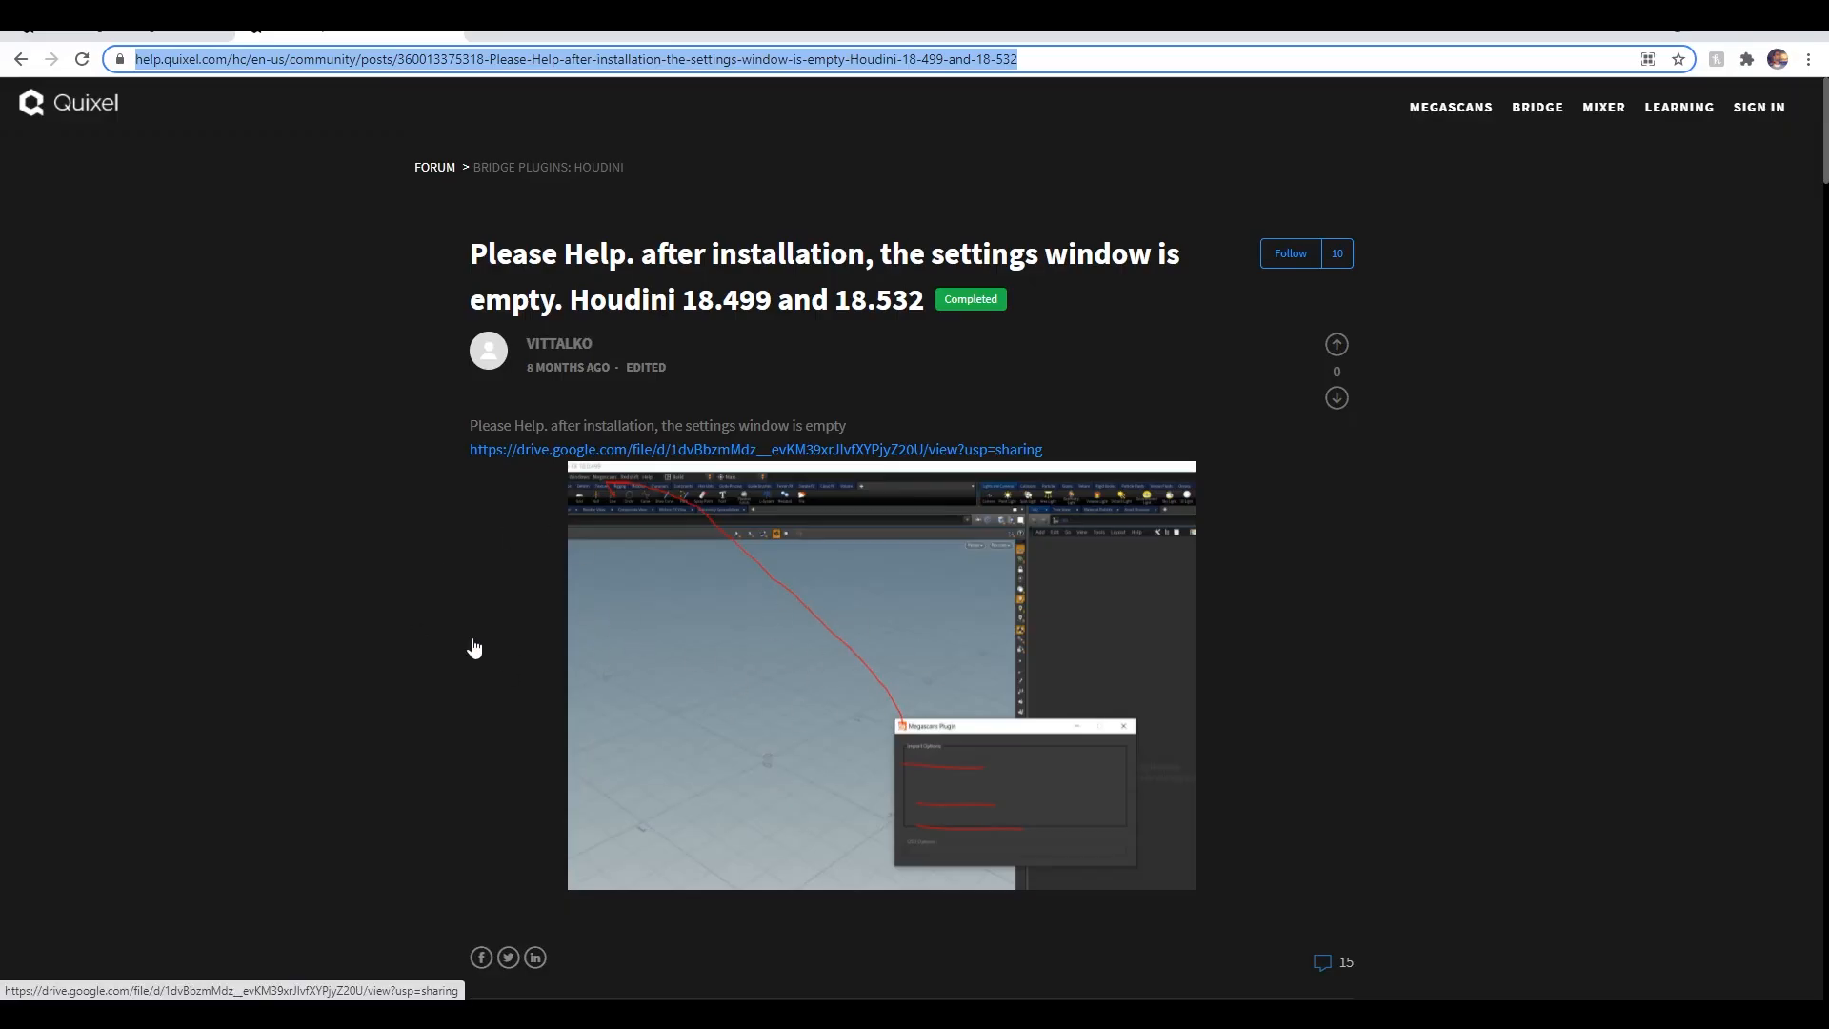
{"action": "scroll", "coordinate": [387, 640], "scroll_direction": "down", "scroll_amount": 12}
{"action": "scroll", "coordinate": [375, 637], "scroll_direction": "down", "scroll_amount": 8}
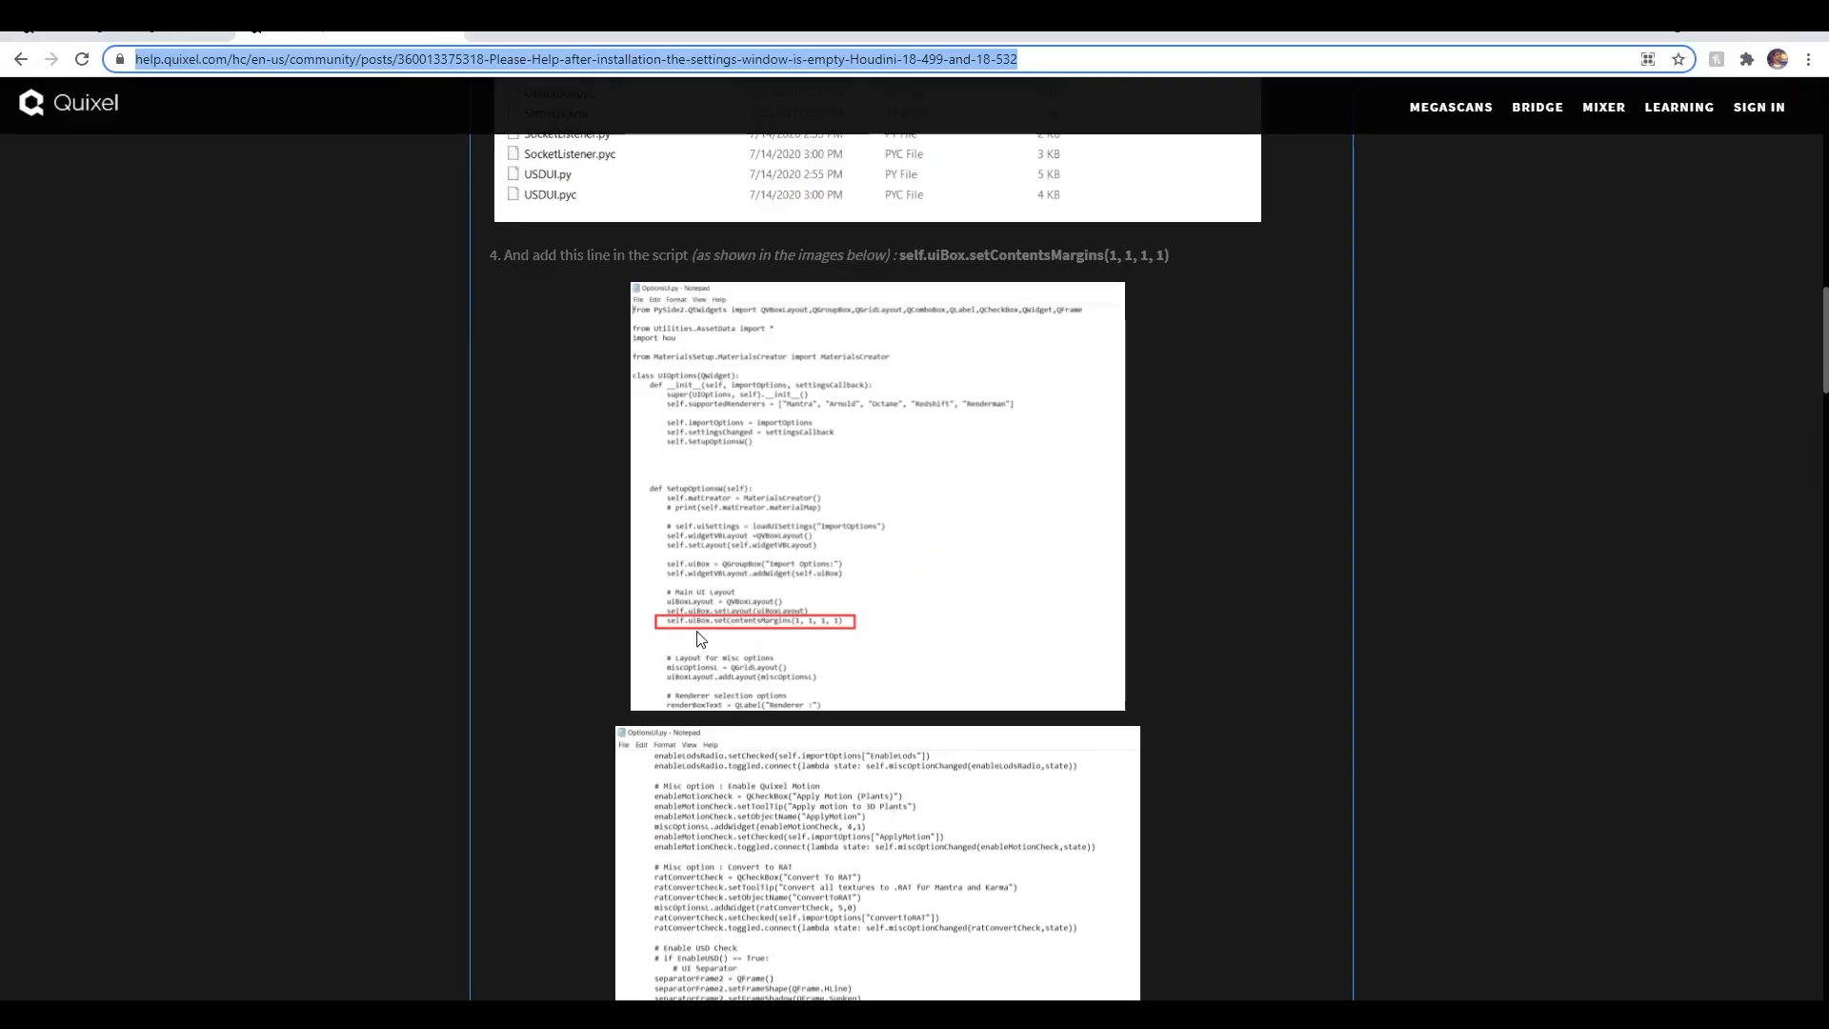
{"action": "scroll", "coordinate": [769, 617], "scroll_direction": "down", "scroll_amount": 6}
{"action": "scroll", "coordinate": [759, 532], "scroll_direction": "down", "scroll_amount": 7}
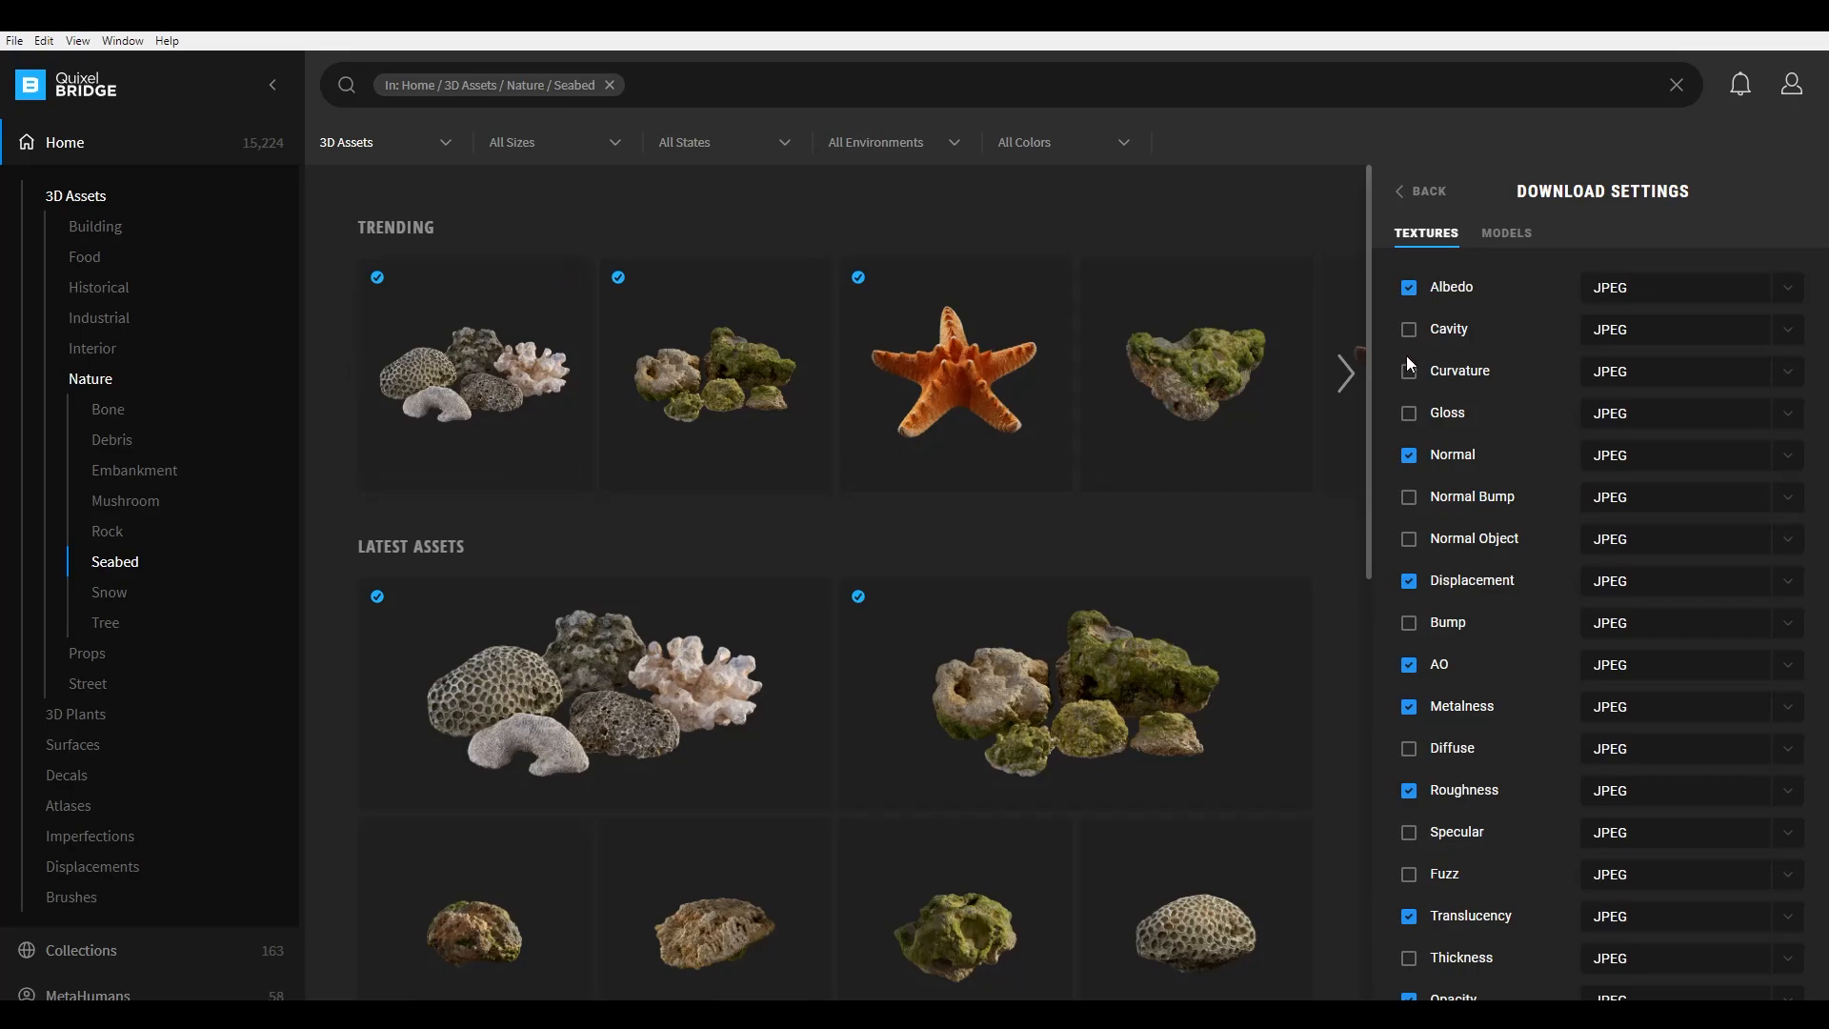
Step: Switch to Quixel Bridge, leave the download settings and select the Thai Beach Corals Pack at 2K Resolution
{"action": "left_click", "coordinate": [1416, 191]}
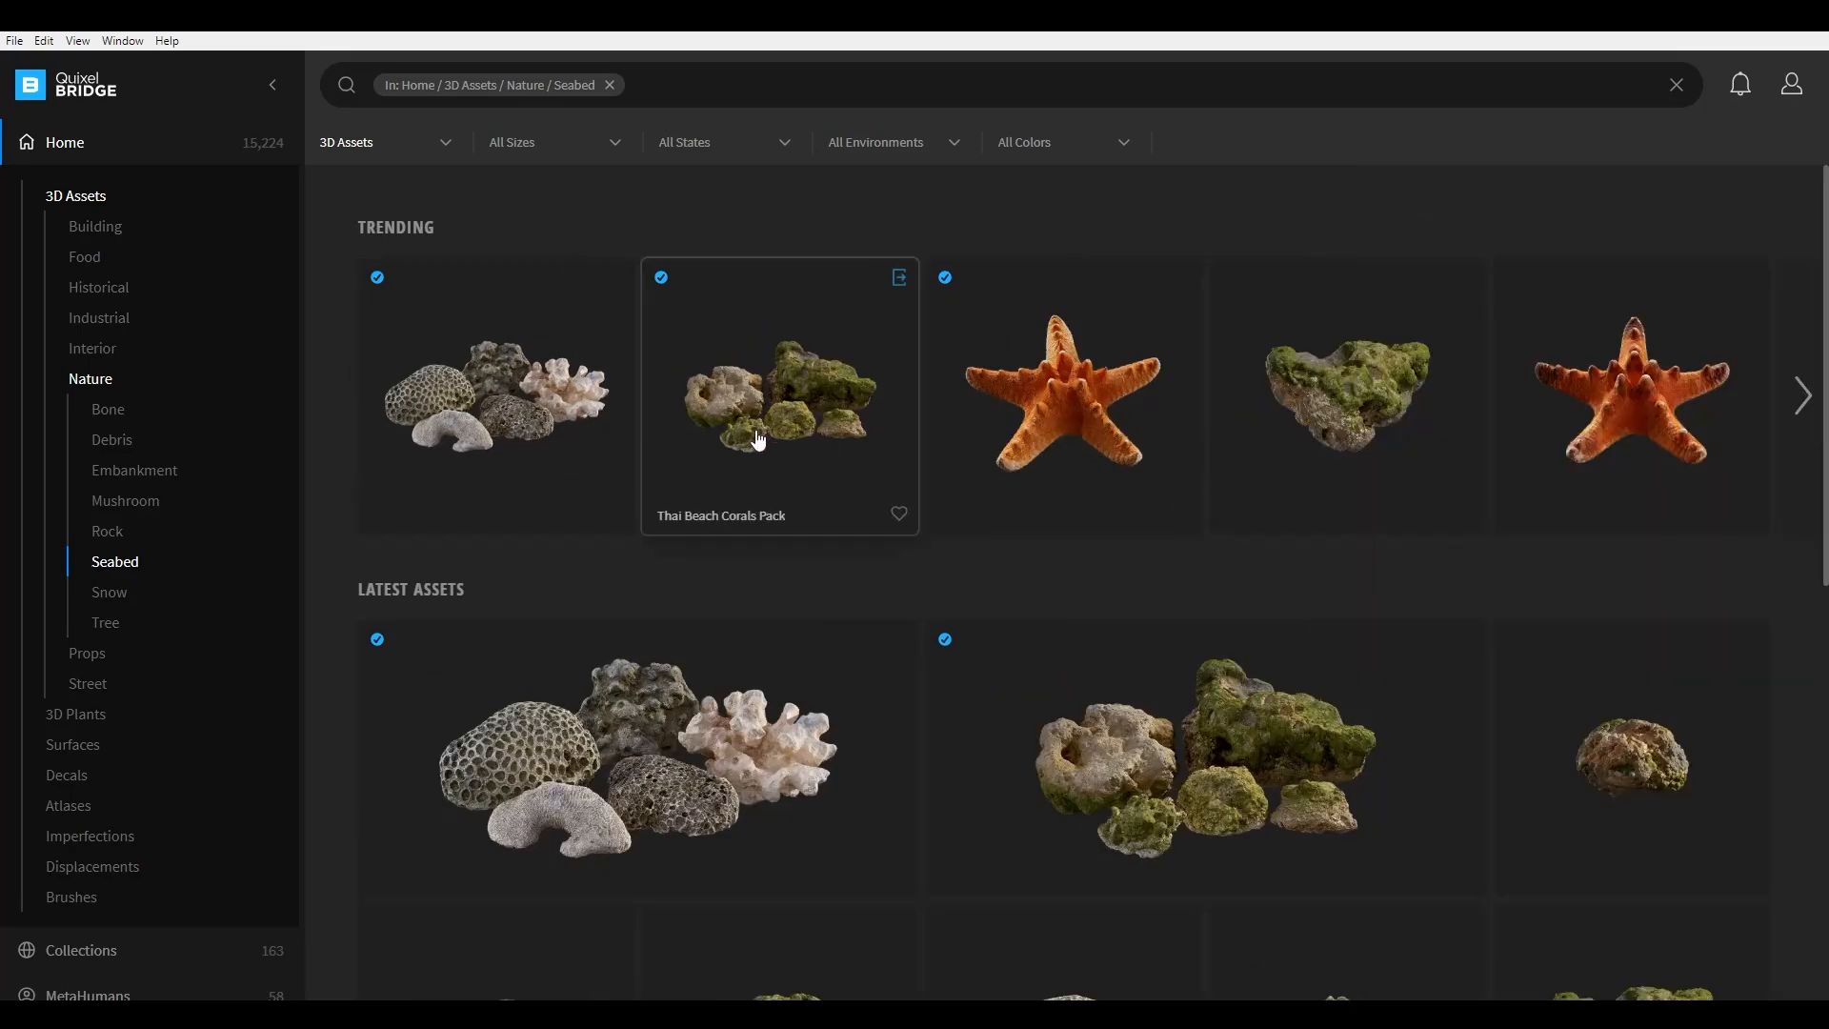
{"action": "left_click", "coordinate": [492, 393]}
{"action": "scroll", "coordinate": [1553, 694], "scroll_direction": "down", "scroll_amount": 2}
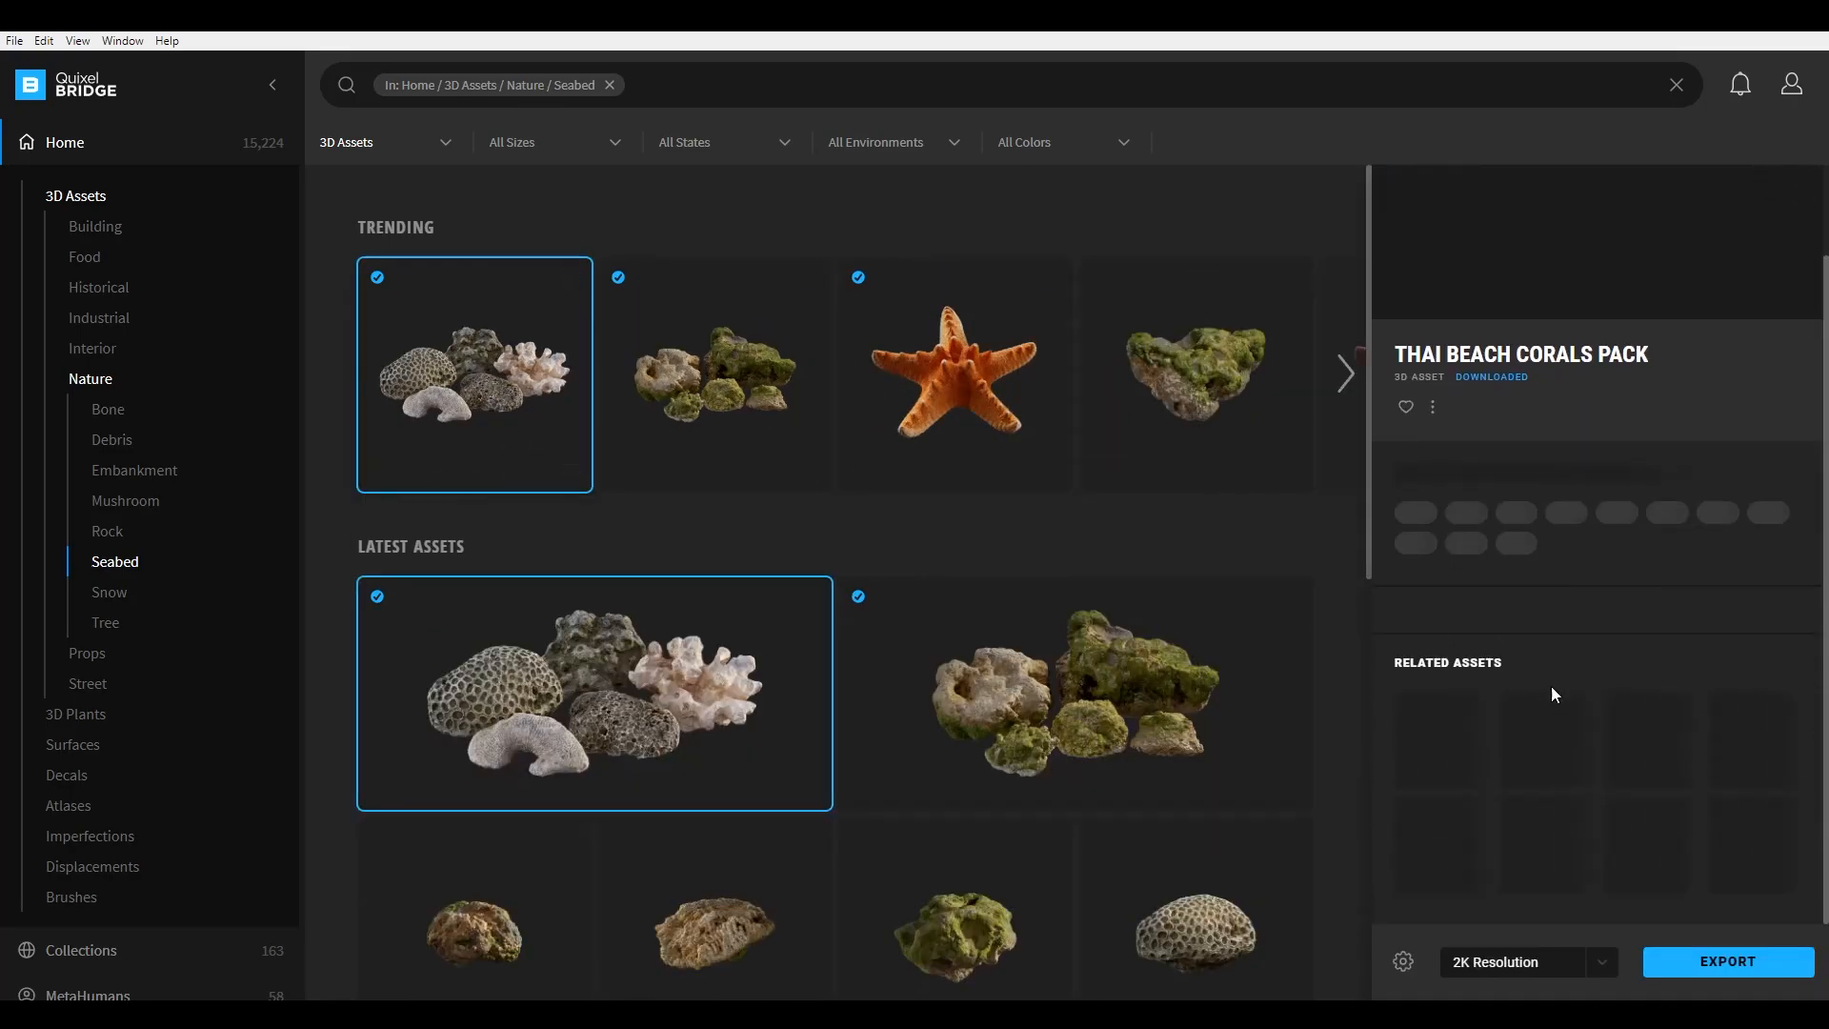
{"action": "left_click", "coordinate": [1605, 964]}
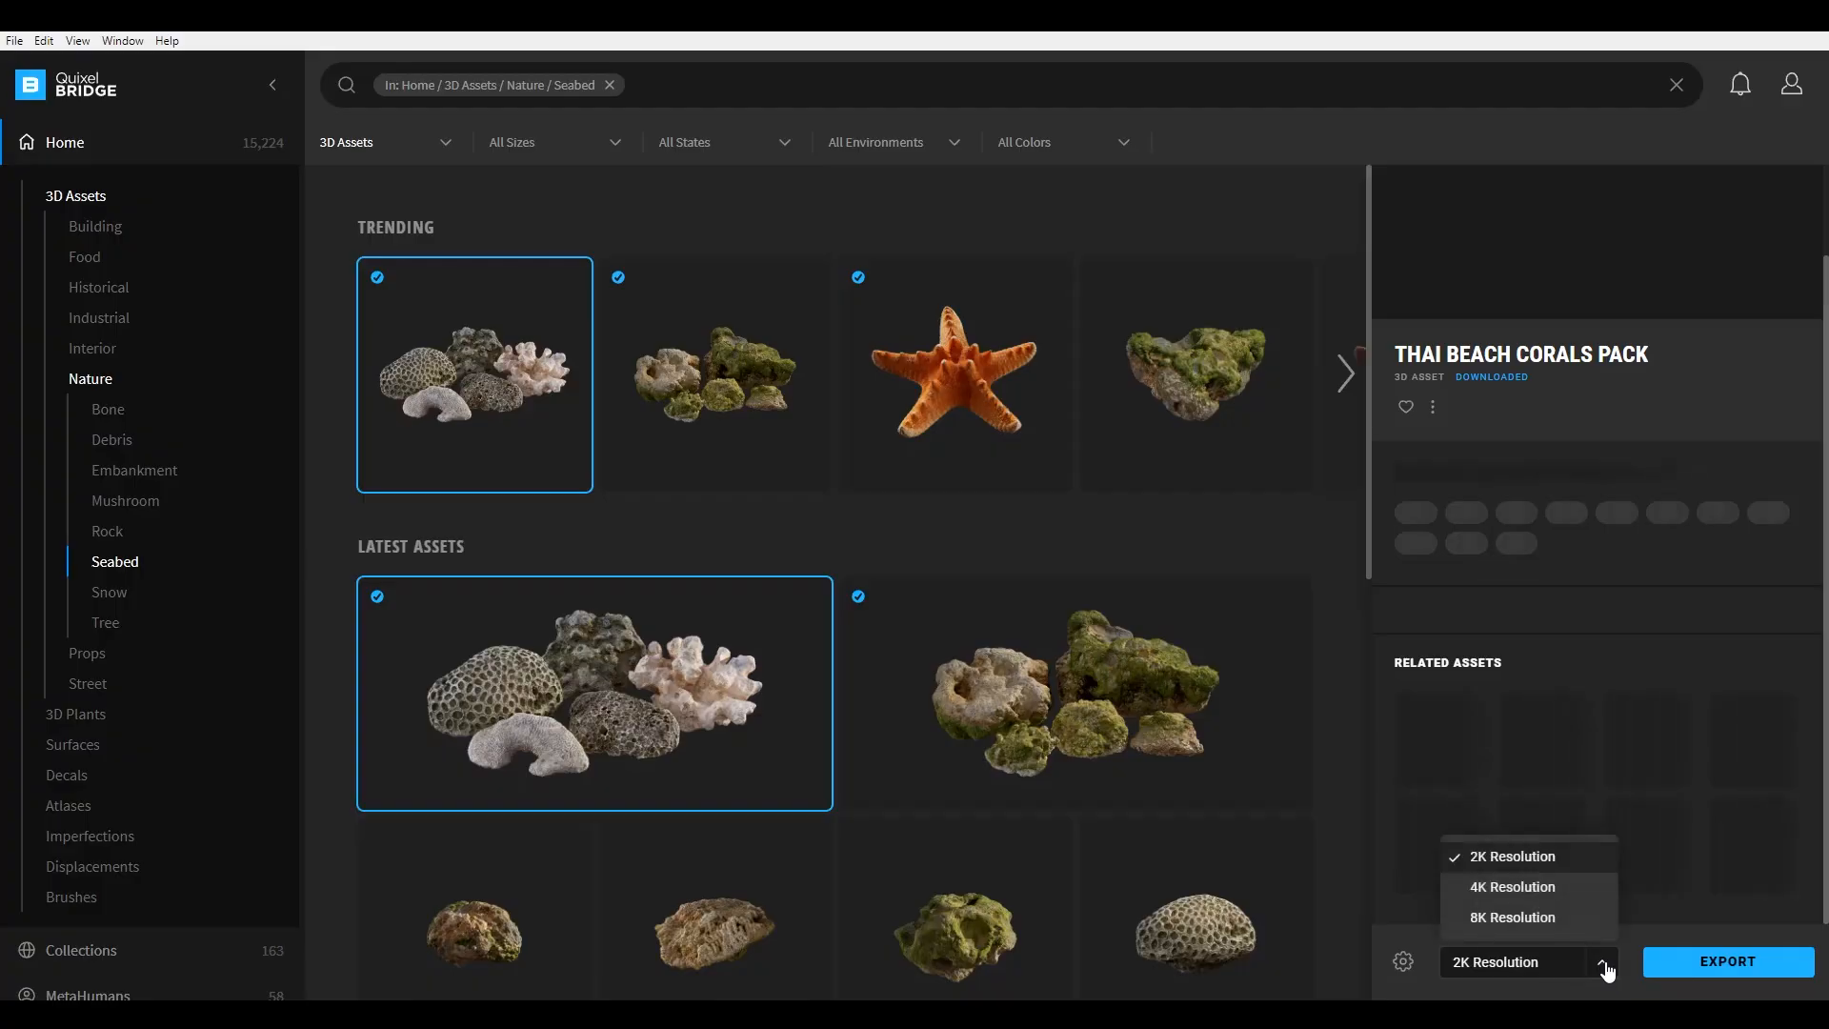
{"action": "left_click", "coordinate": [1535, 857]}
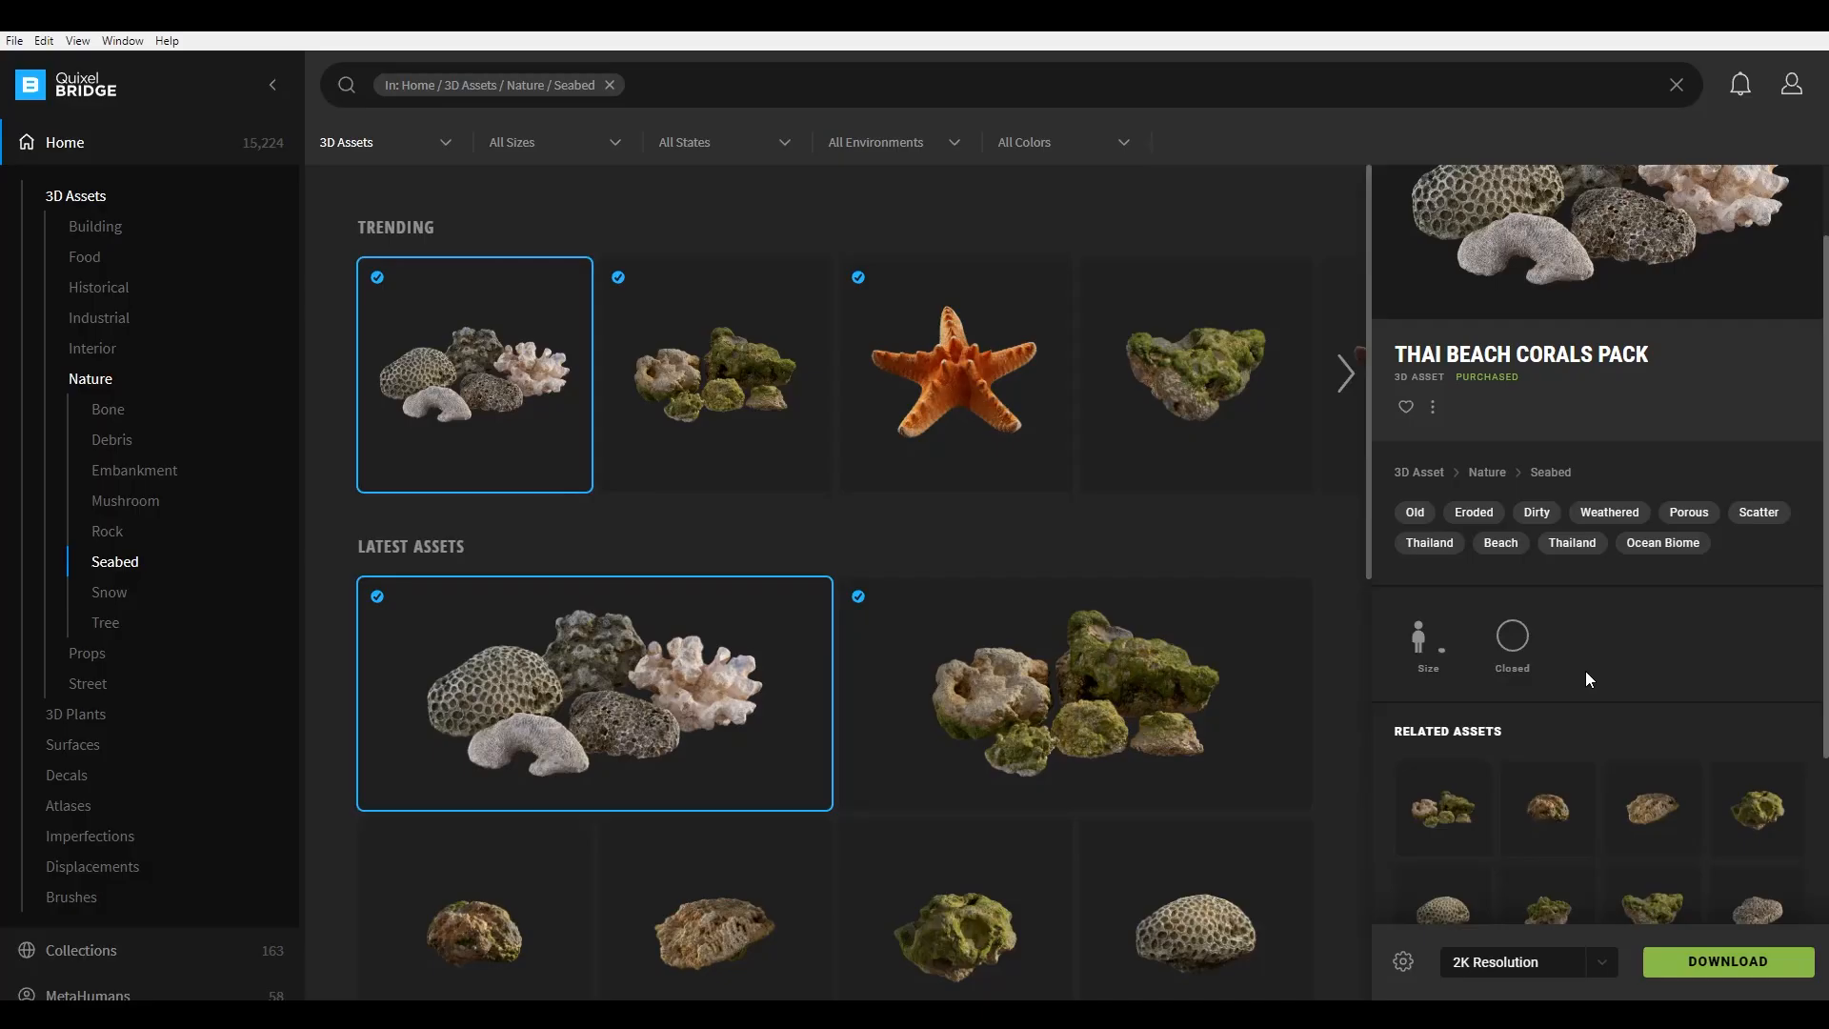
Step: Look through the corals pack's details and open its export settings to check that the export target is Houdini
{"action": "scroll", "coordinate": [1594, 675], "scroll_direction": "up", "scroll_amount": 2}
{"action": "scroll", "coordinate": [1594, 675], "scroll_direction": "down", "scroll_amount": 4}
{"action": "scroll", "coordinate": [1594, 676], "scroll_direction": "up", "scroll_amount": 4}
{"action": "scroll", "coordinate": [1546, 704], "scroll_direction": "down", "scroll_amount": 3}
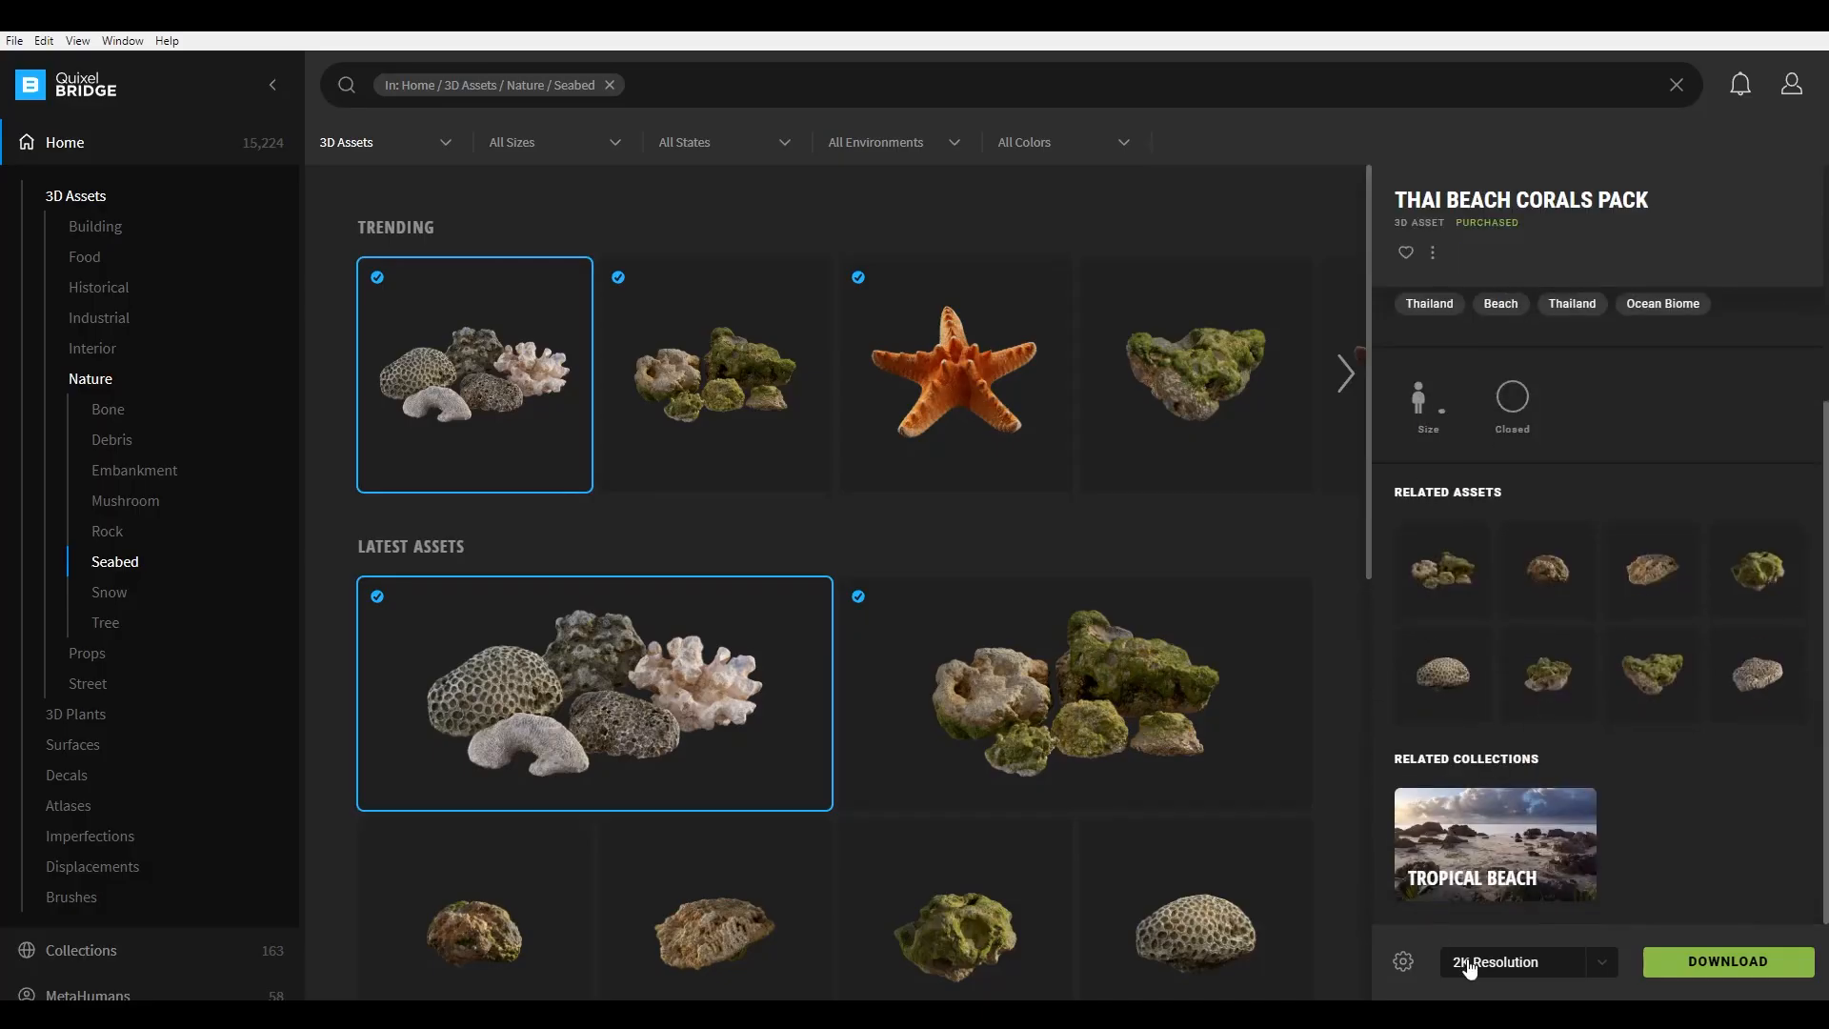
{"action": "left_click", "coordinate": [1599, 963]}
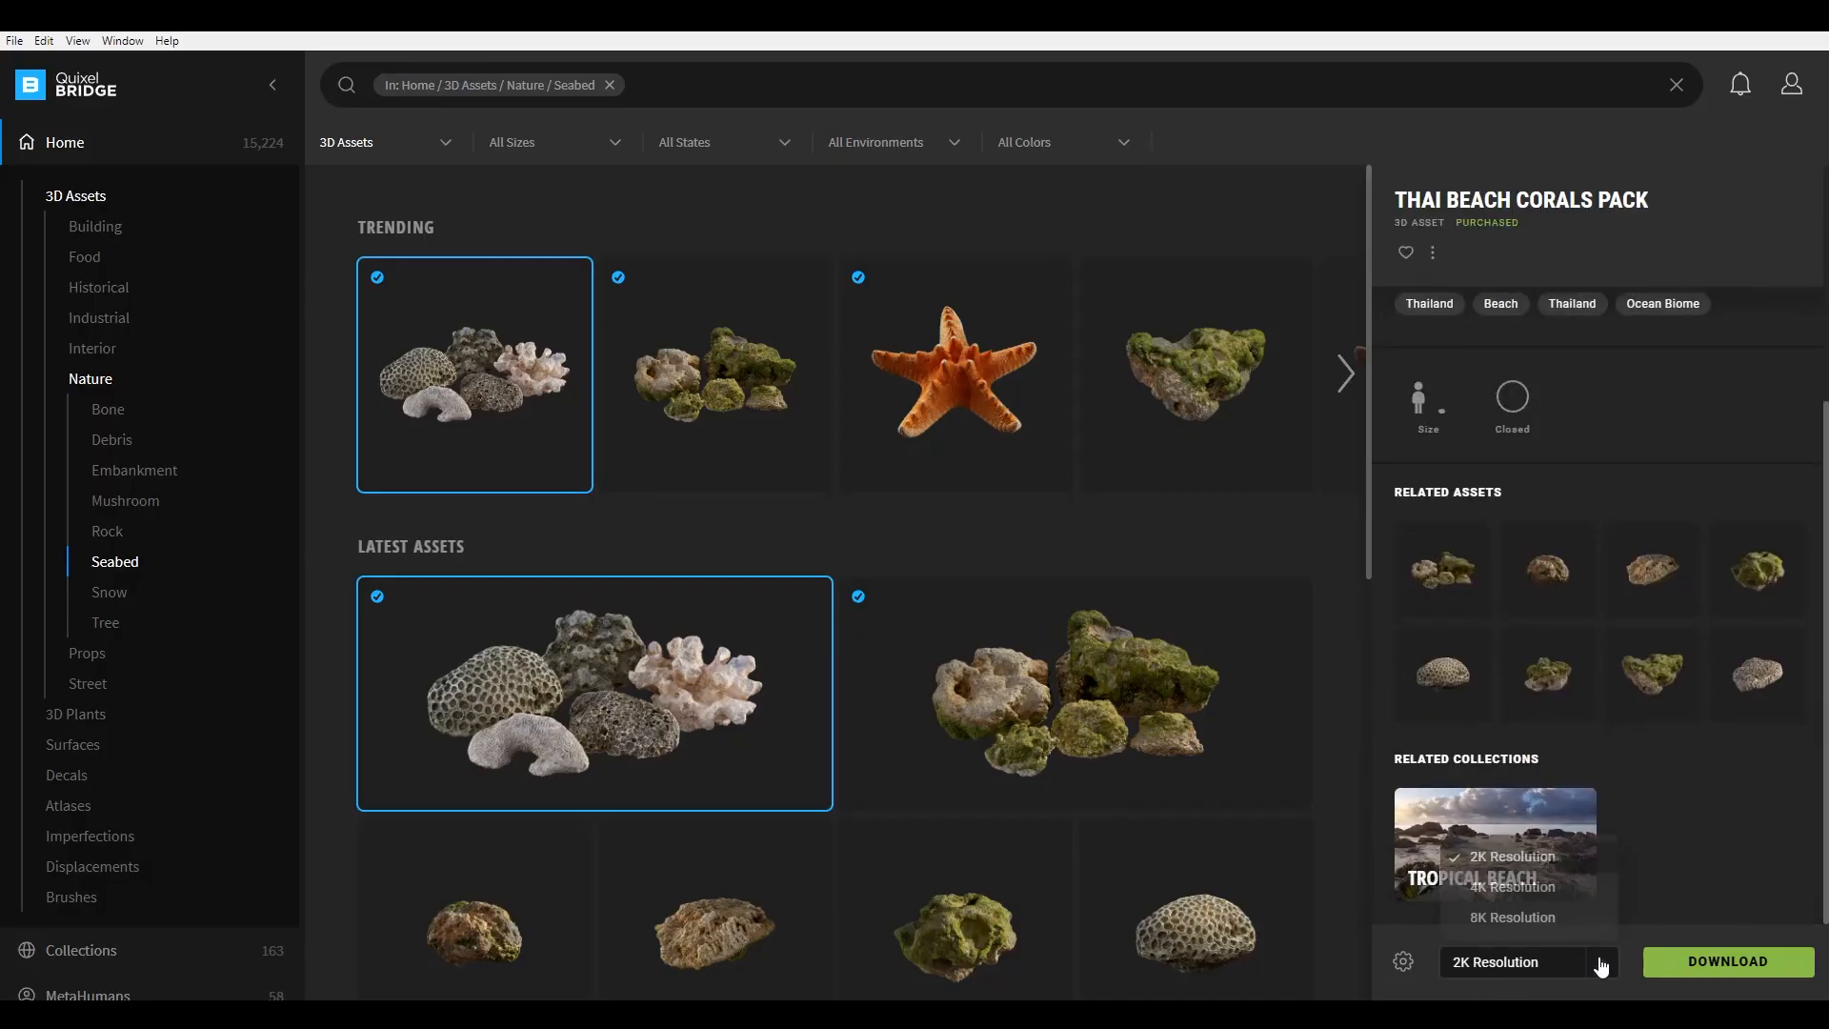
{"action": "left_click", "coordinate": [1404, 973]}
{"action": "left_click", "coordinate": [1404, 971]}
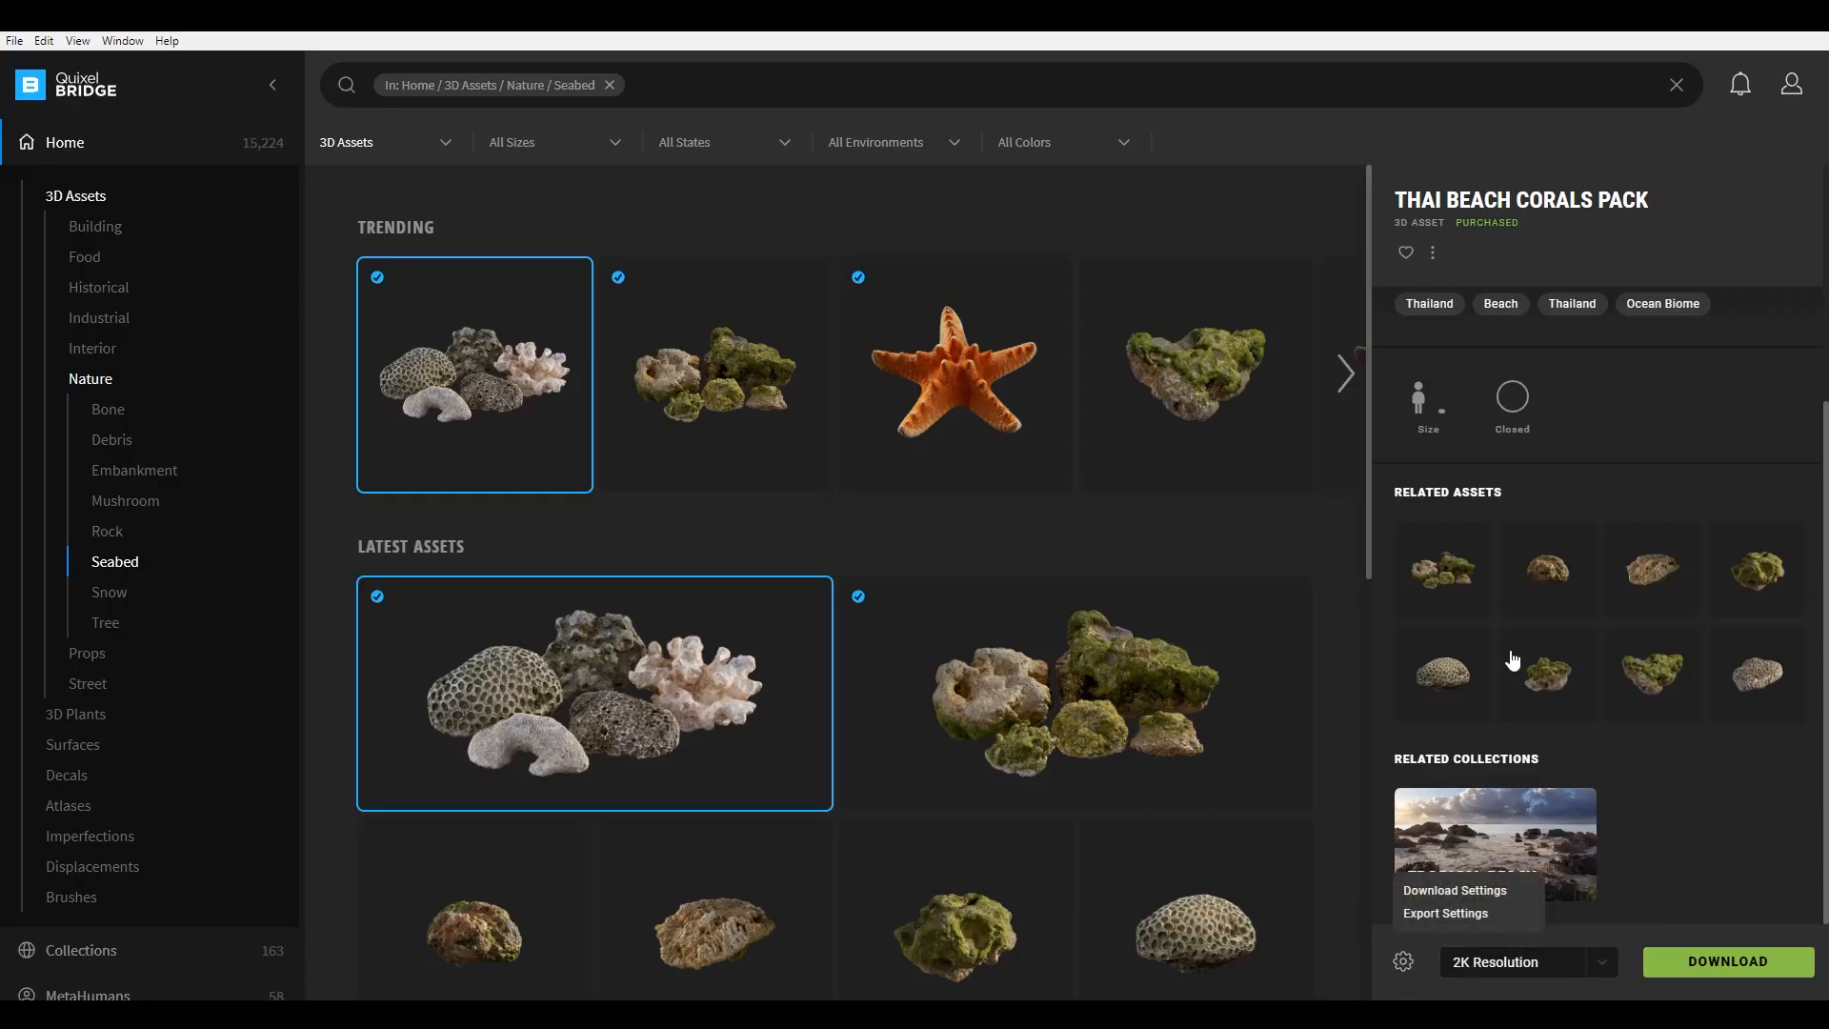
{"action": "left_click", "coordinate": [1446, 914]}
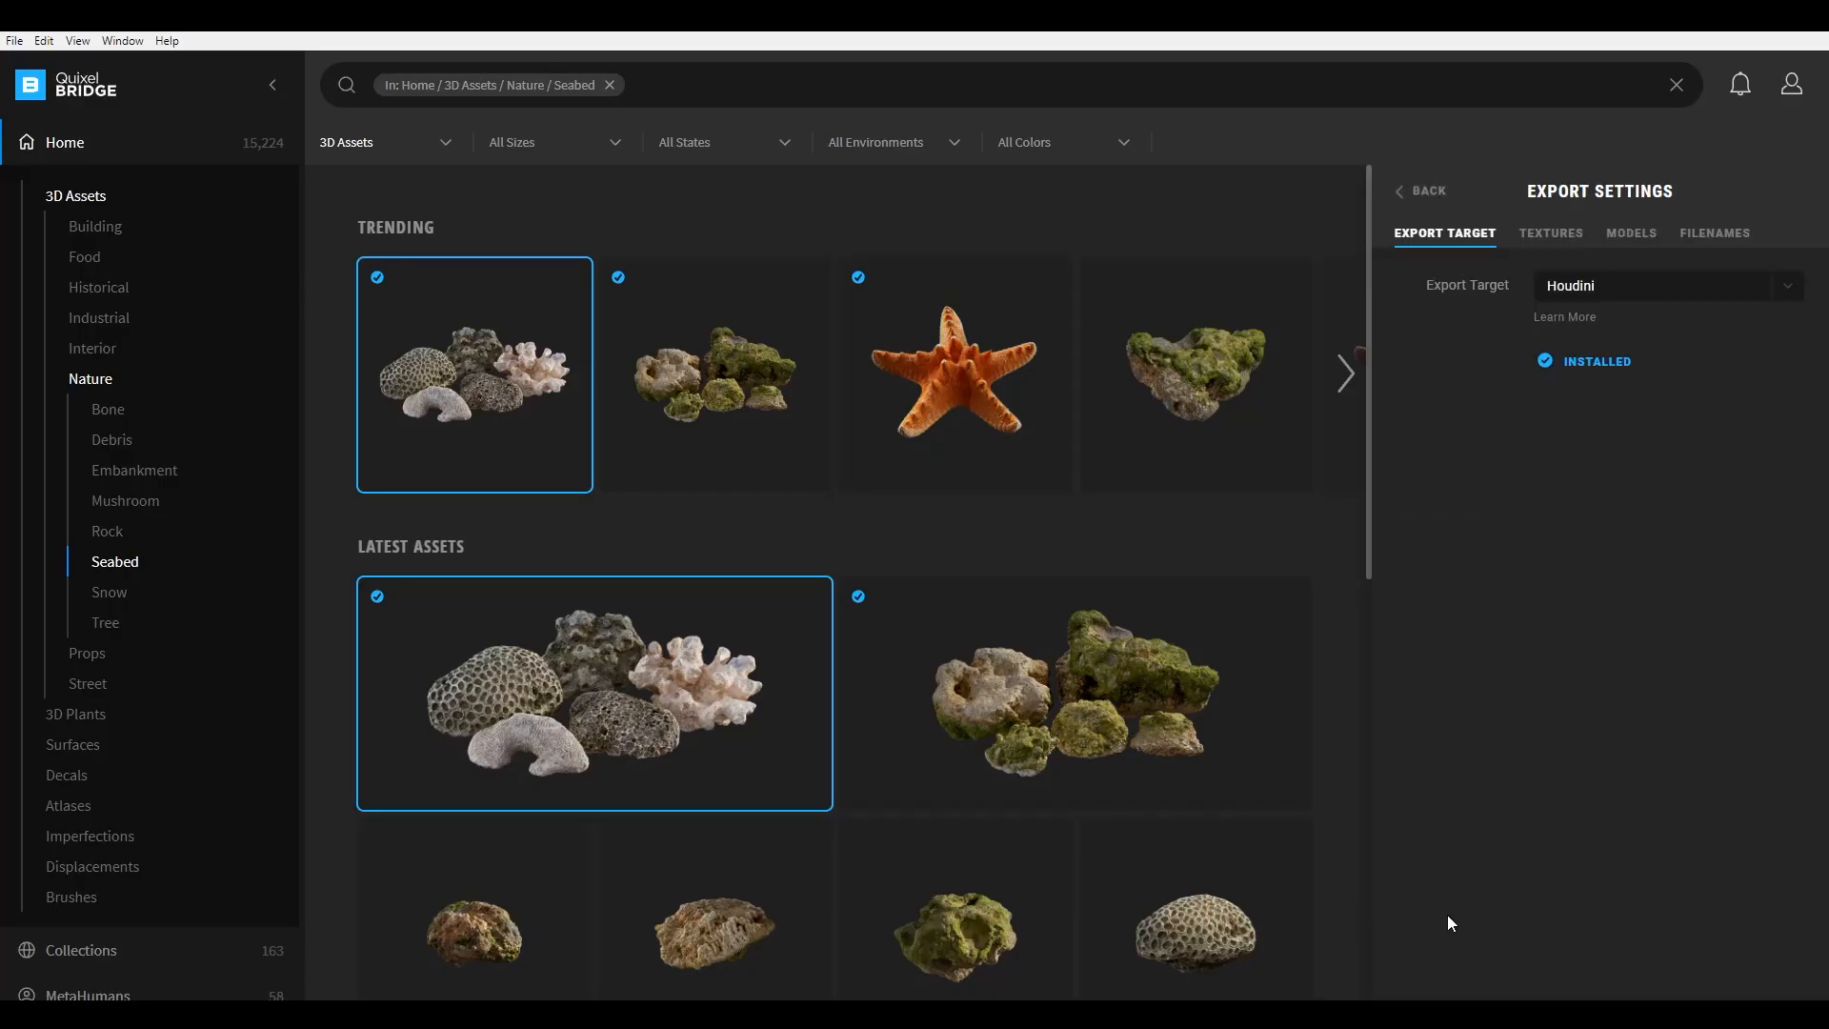
{"action": "left_click", "coordinate": [1628, 297]}
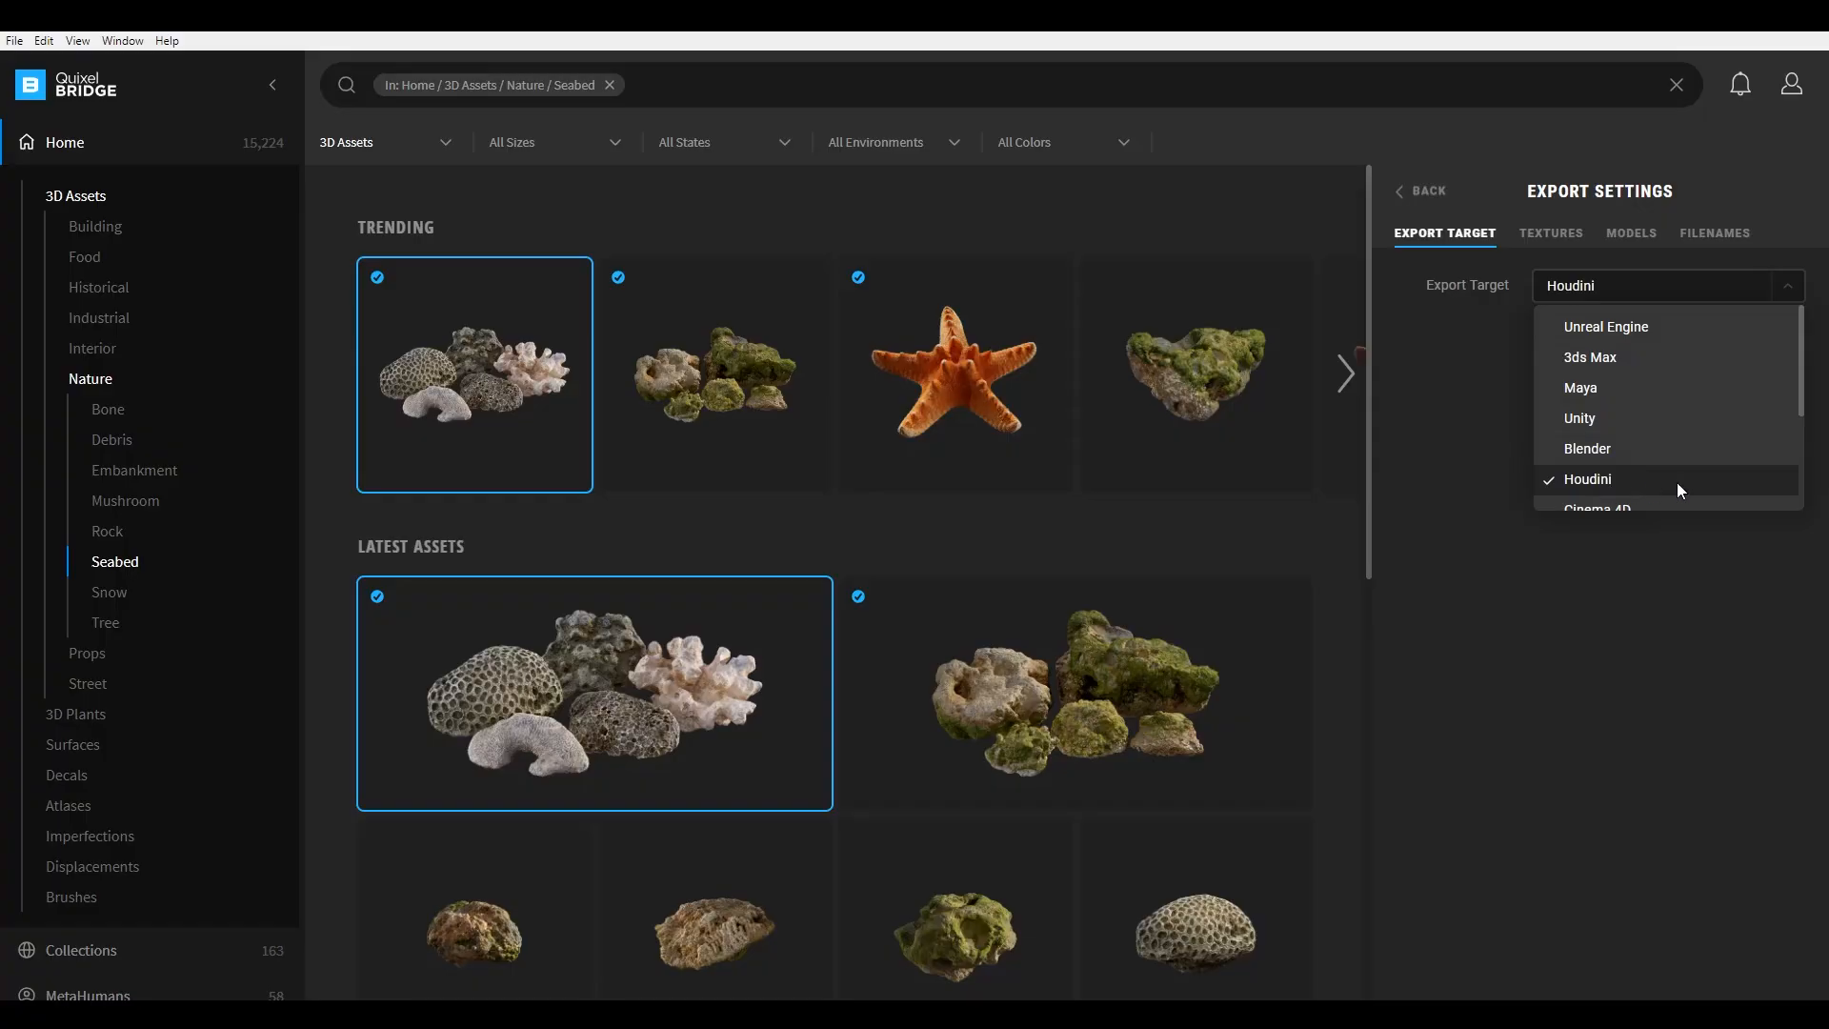
{"action": "left_click", "coordinate": [1461, 475]}
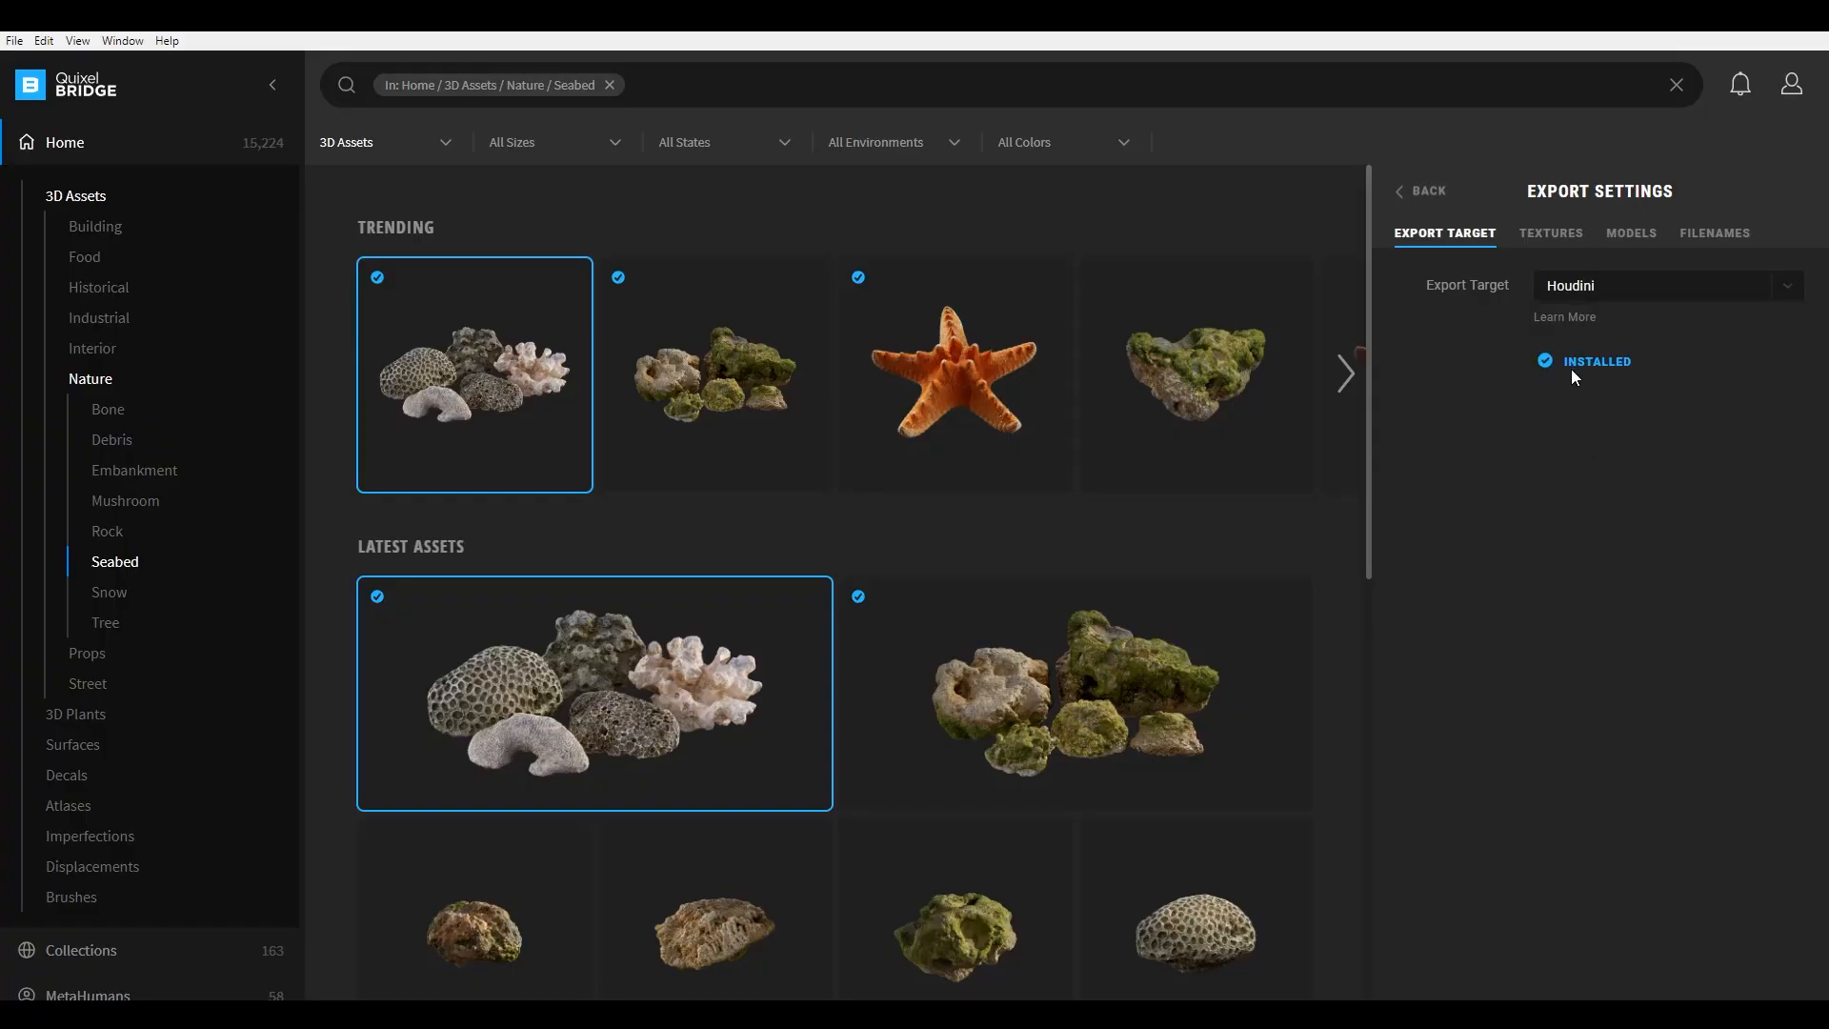
Step: Review the texture and model export settings, including the image format choices, the 3D Plants maps and the LOD selection
{"action": "left_click", "coordinate": [1552, 238]}
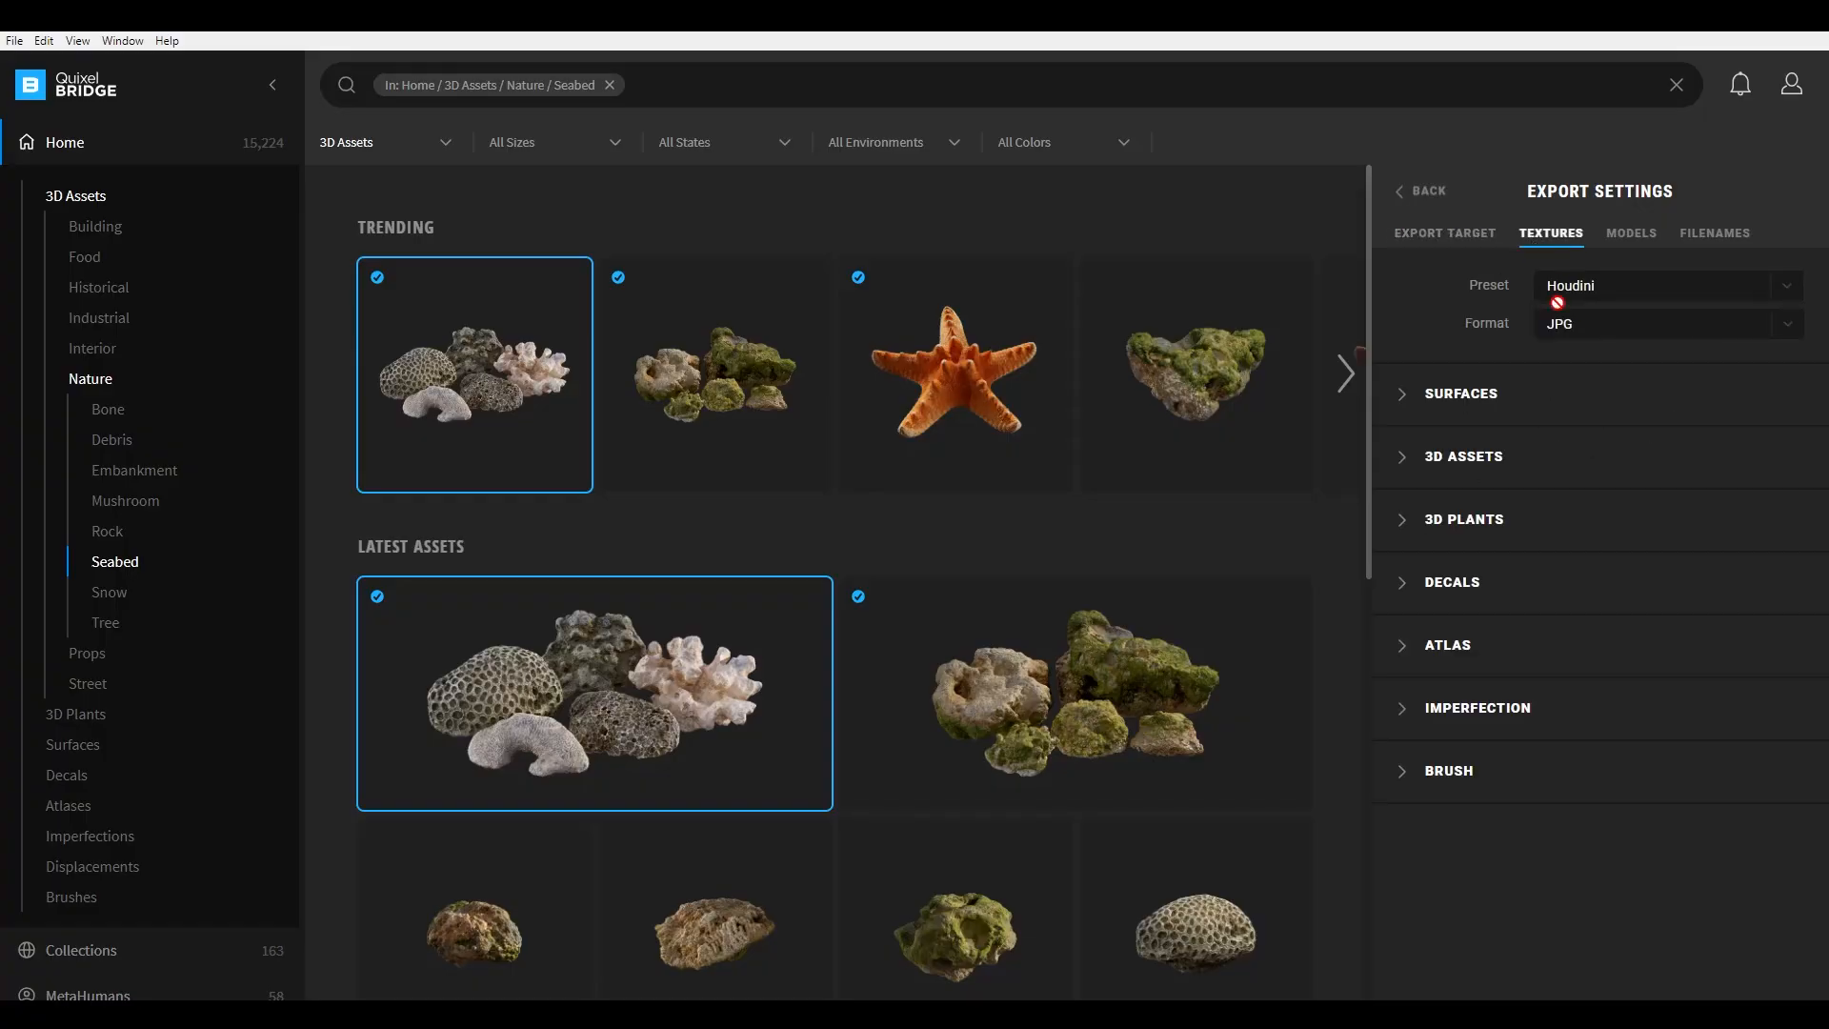
{"action": "left_click", "coordinate": [1606, 335]}
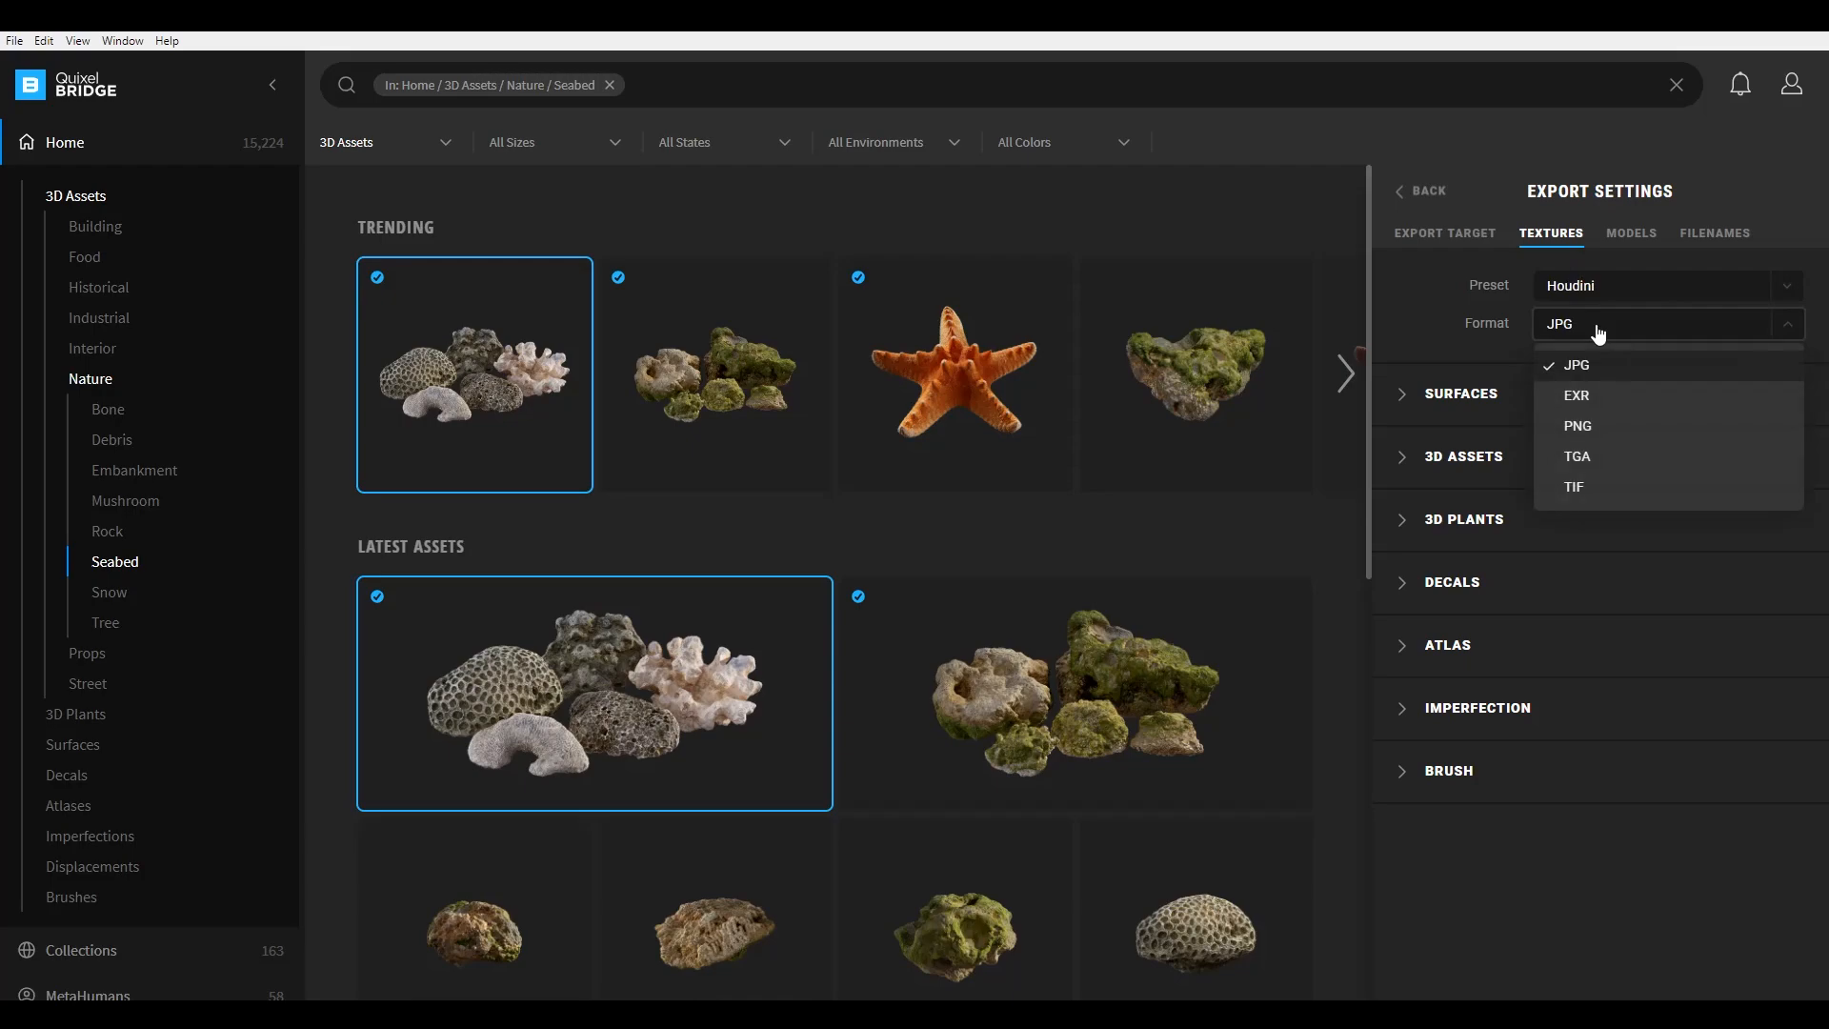
{"action": "left_click", "coordinate": [1602, 333]}
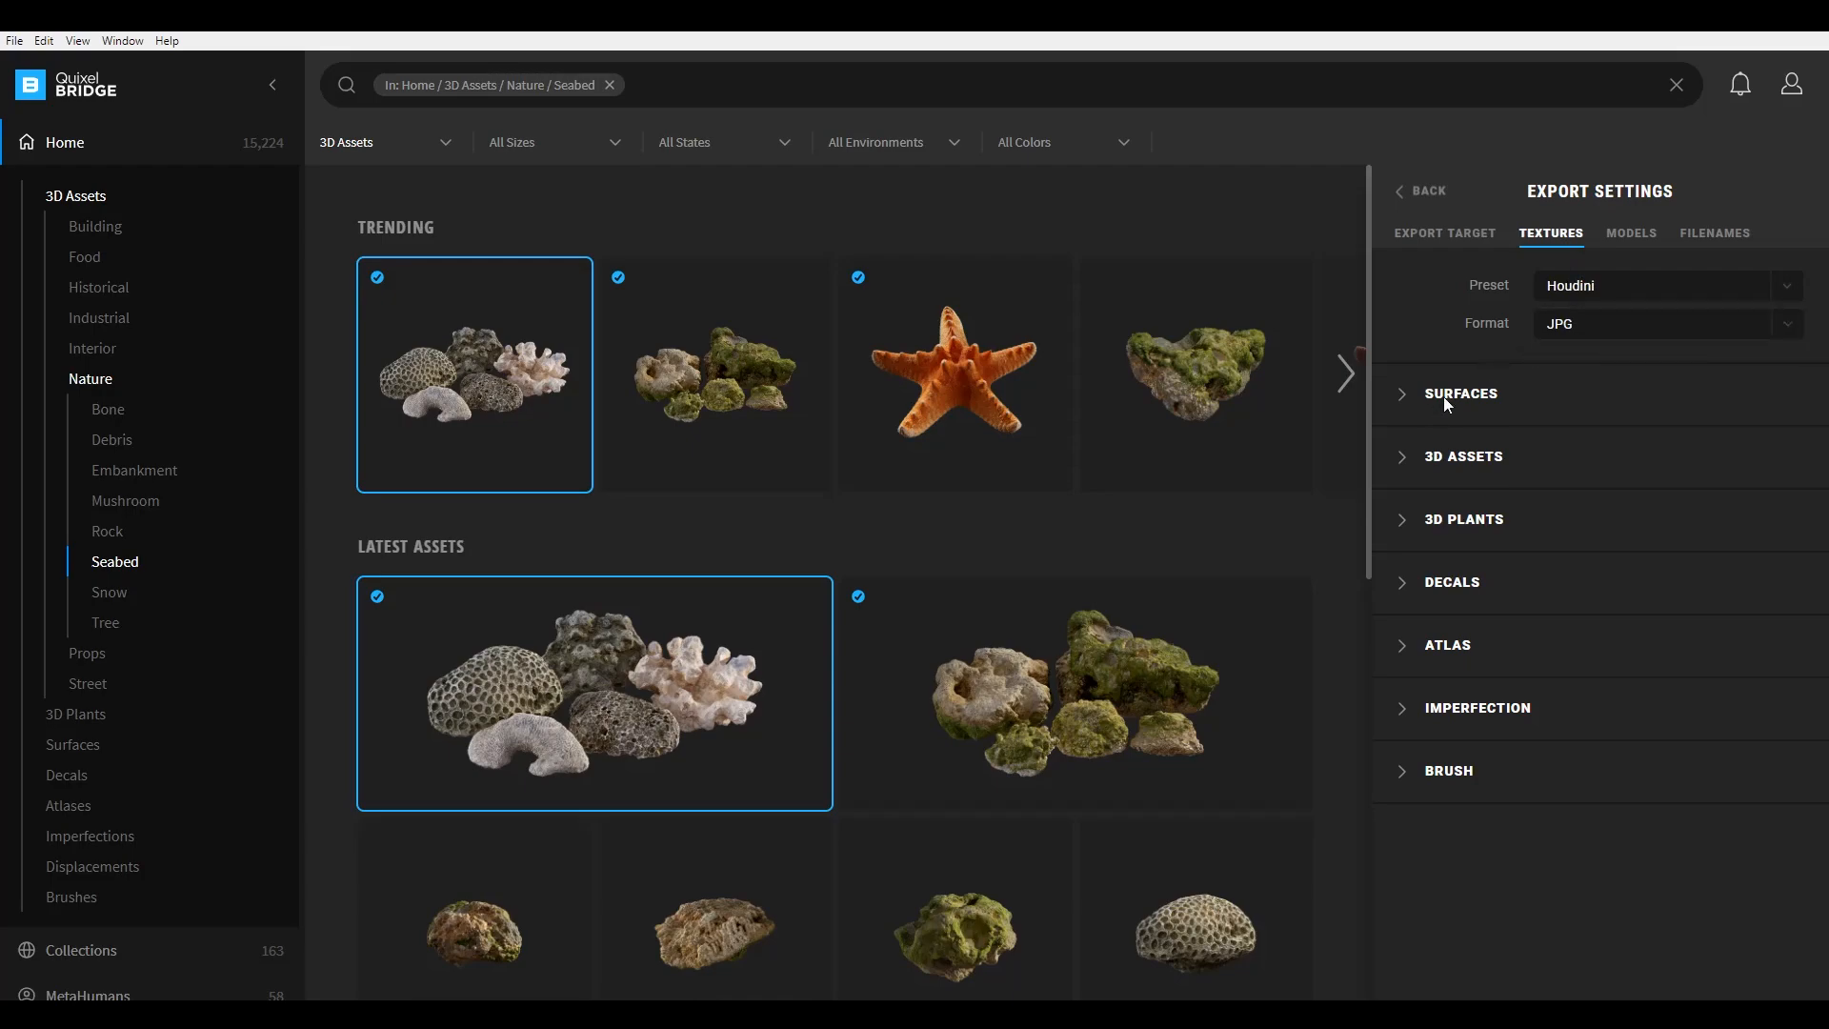
{"action": "left_click", "coordinate": [1400, 524]}
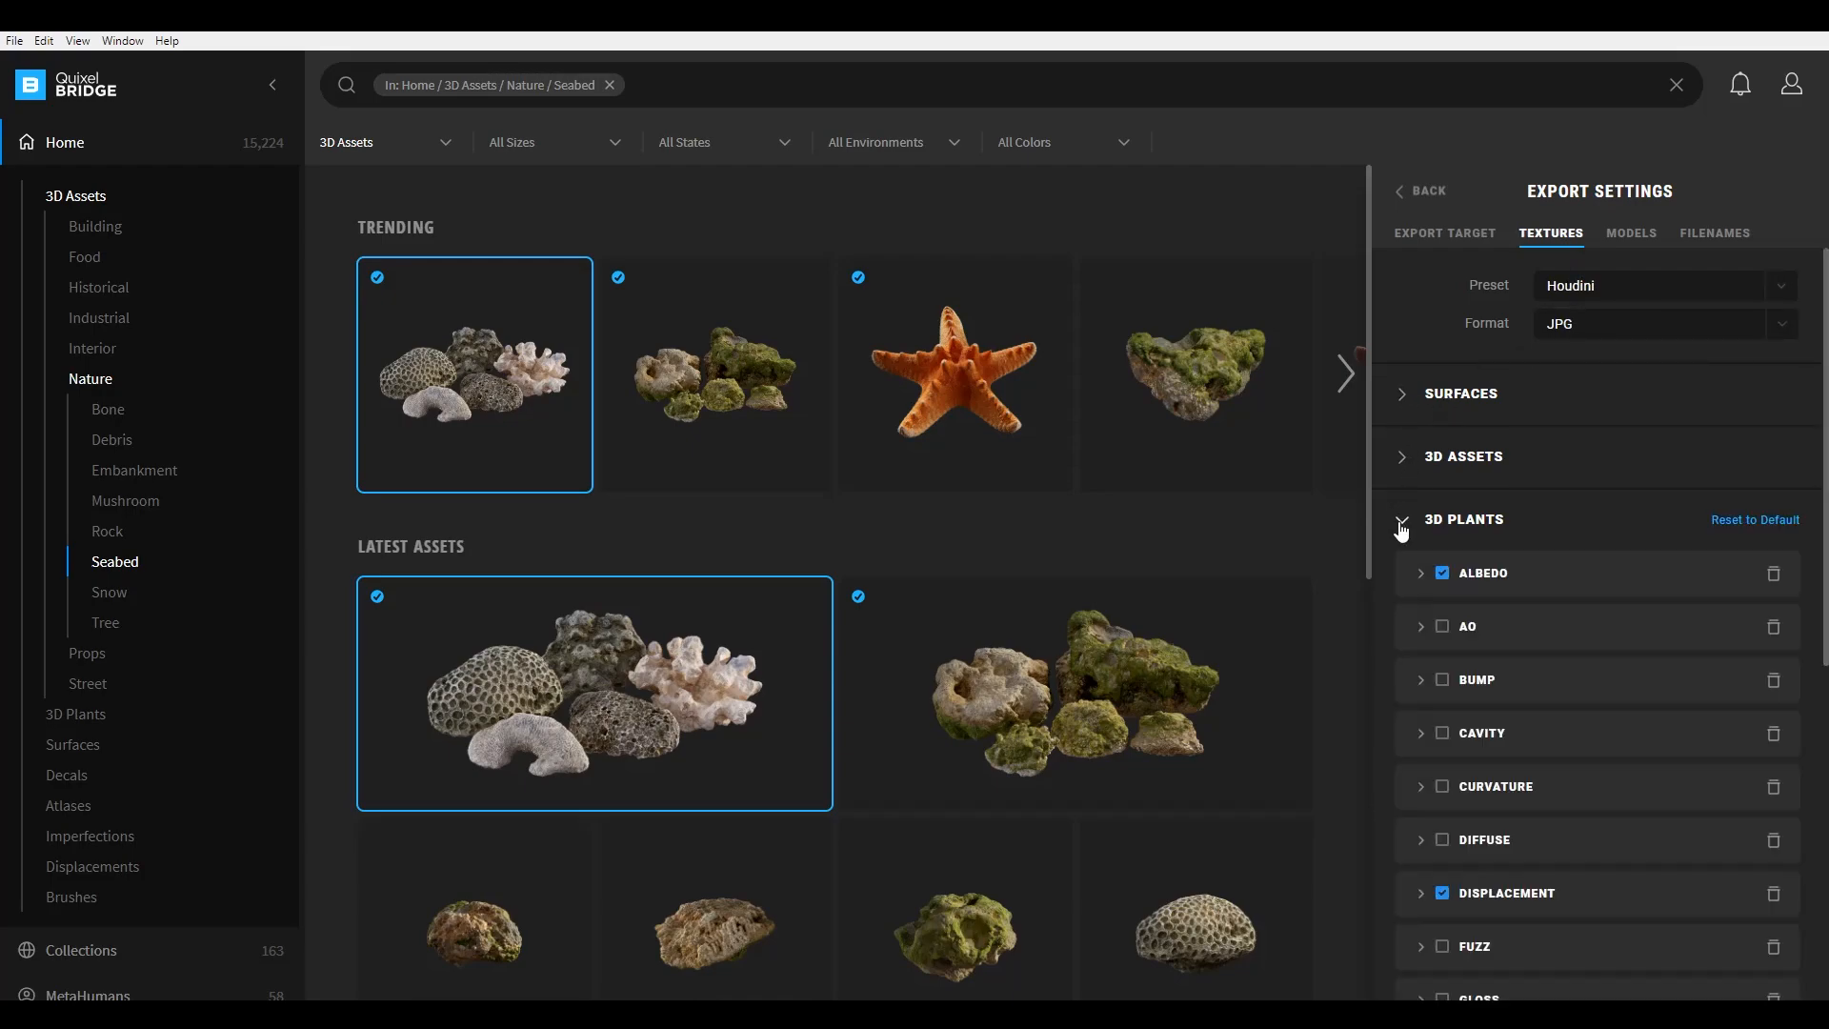
{"action": "left_click", "coordinate": [1400, 524]}
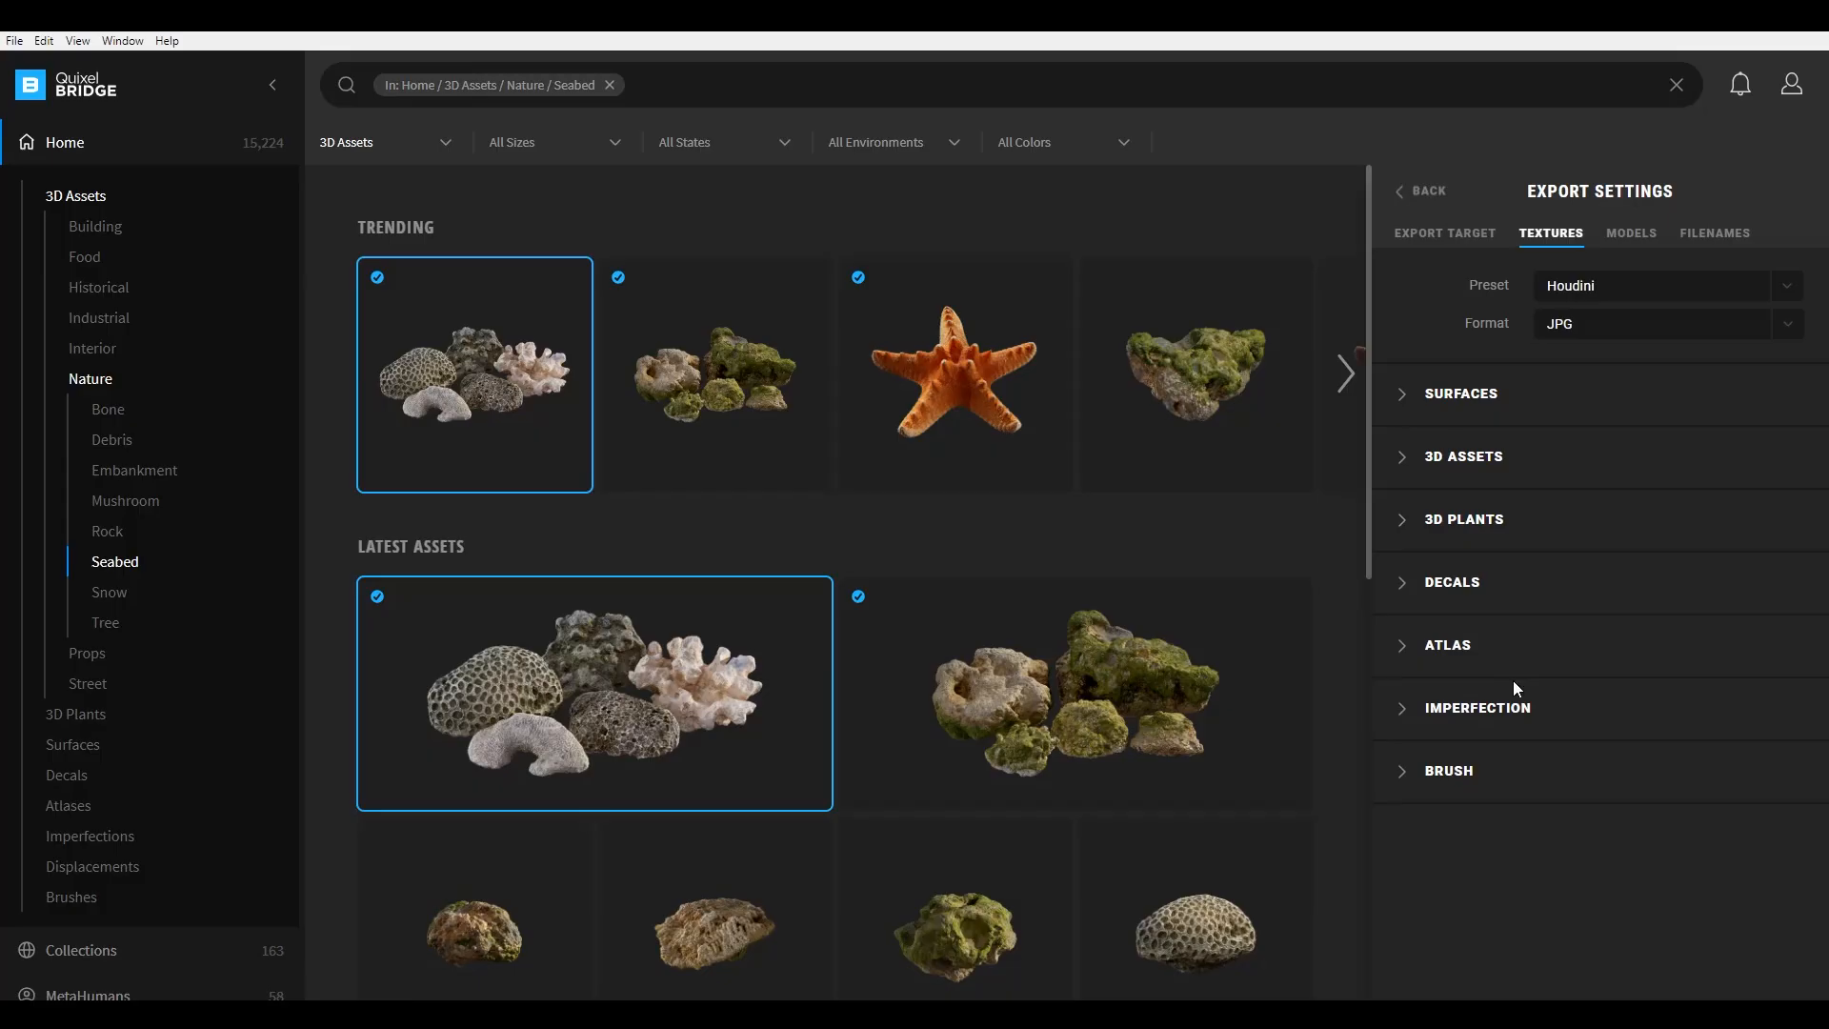
{"action": "left_click", "coordinate": [1635, 237]}
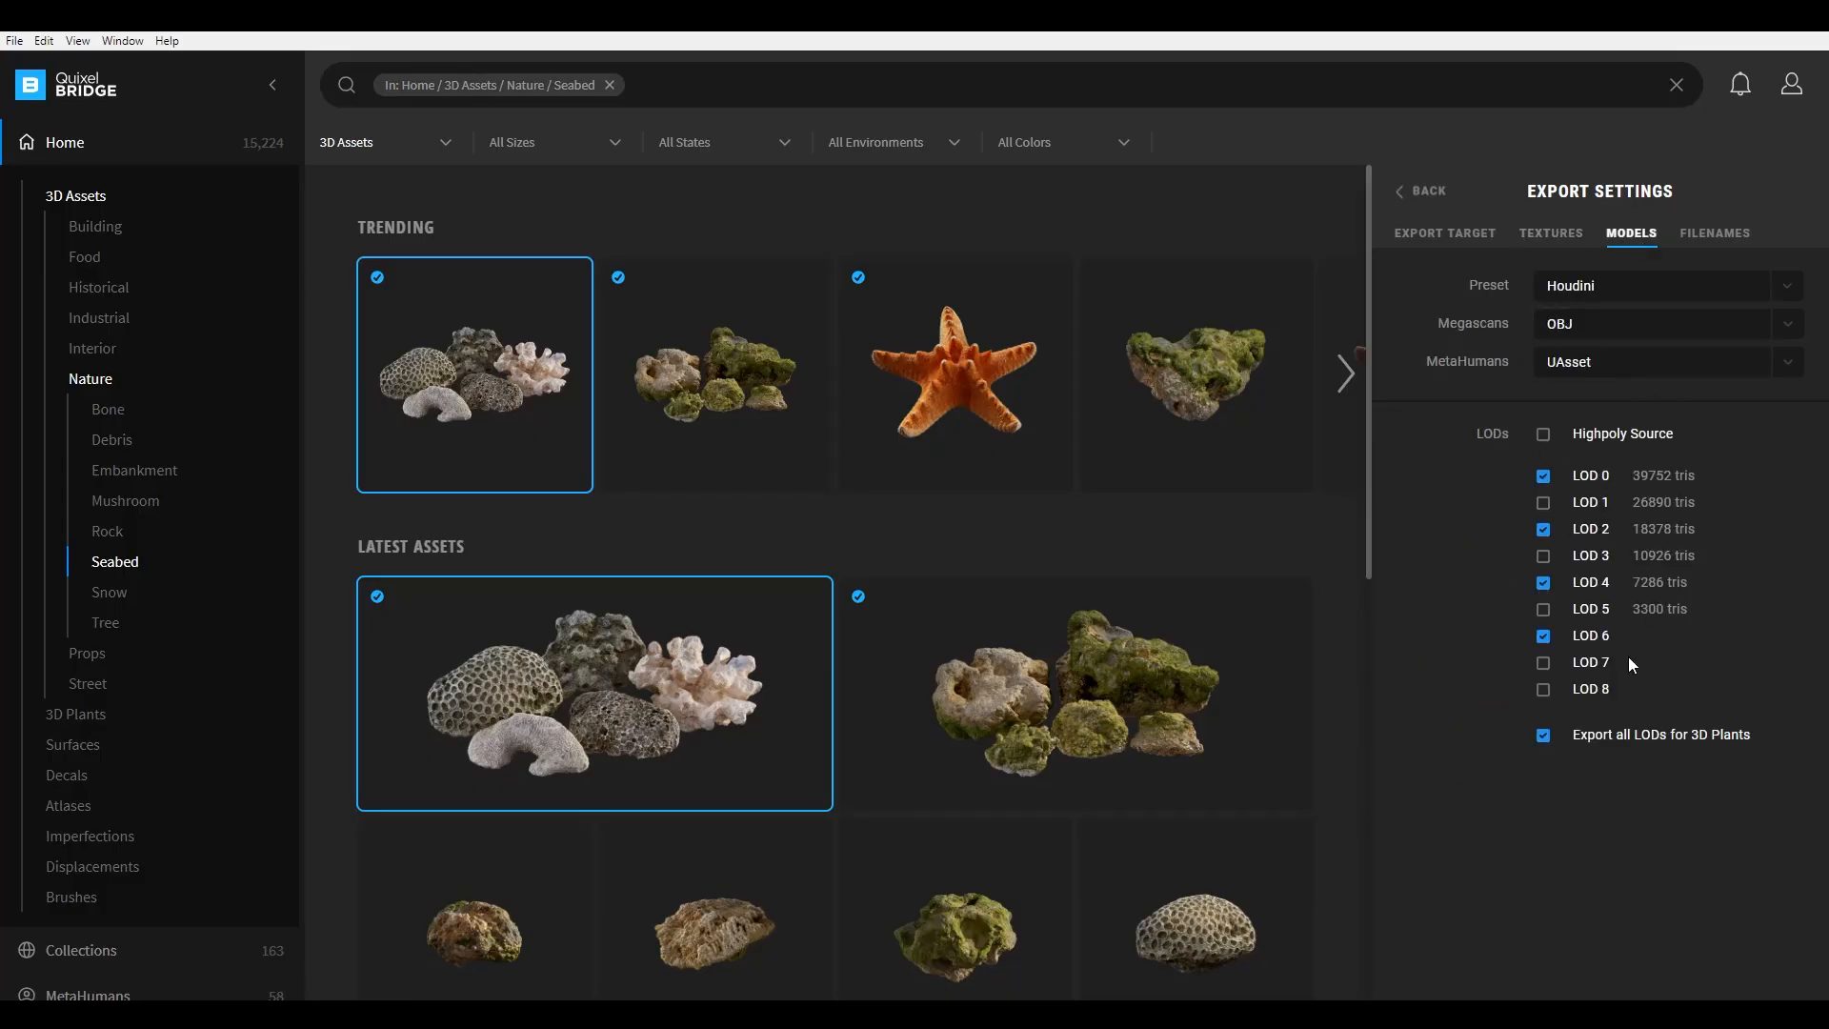
Step: Review the texture, model and folder filename settings, then leave the export settings and look over the Thai Beach Corals Pack details
{"action": "left_click", "coordinate": [1720, 236]}
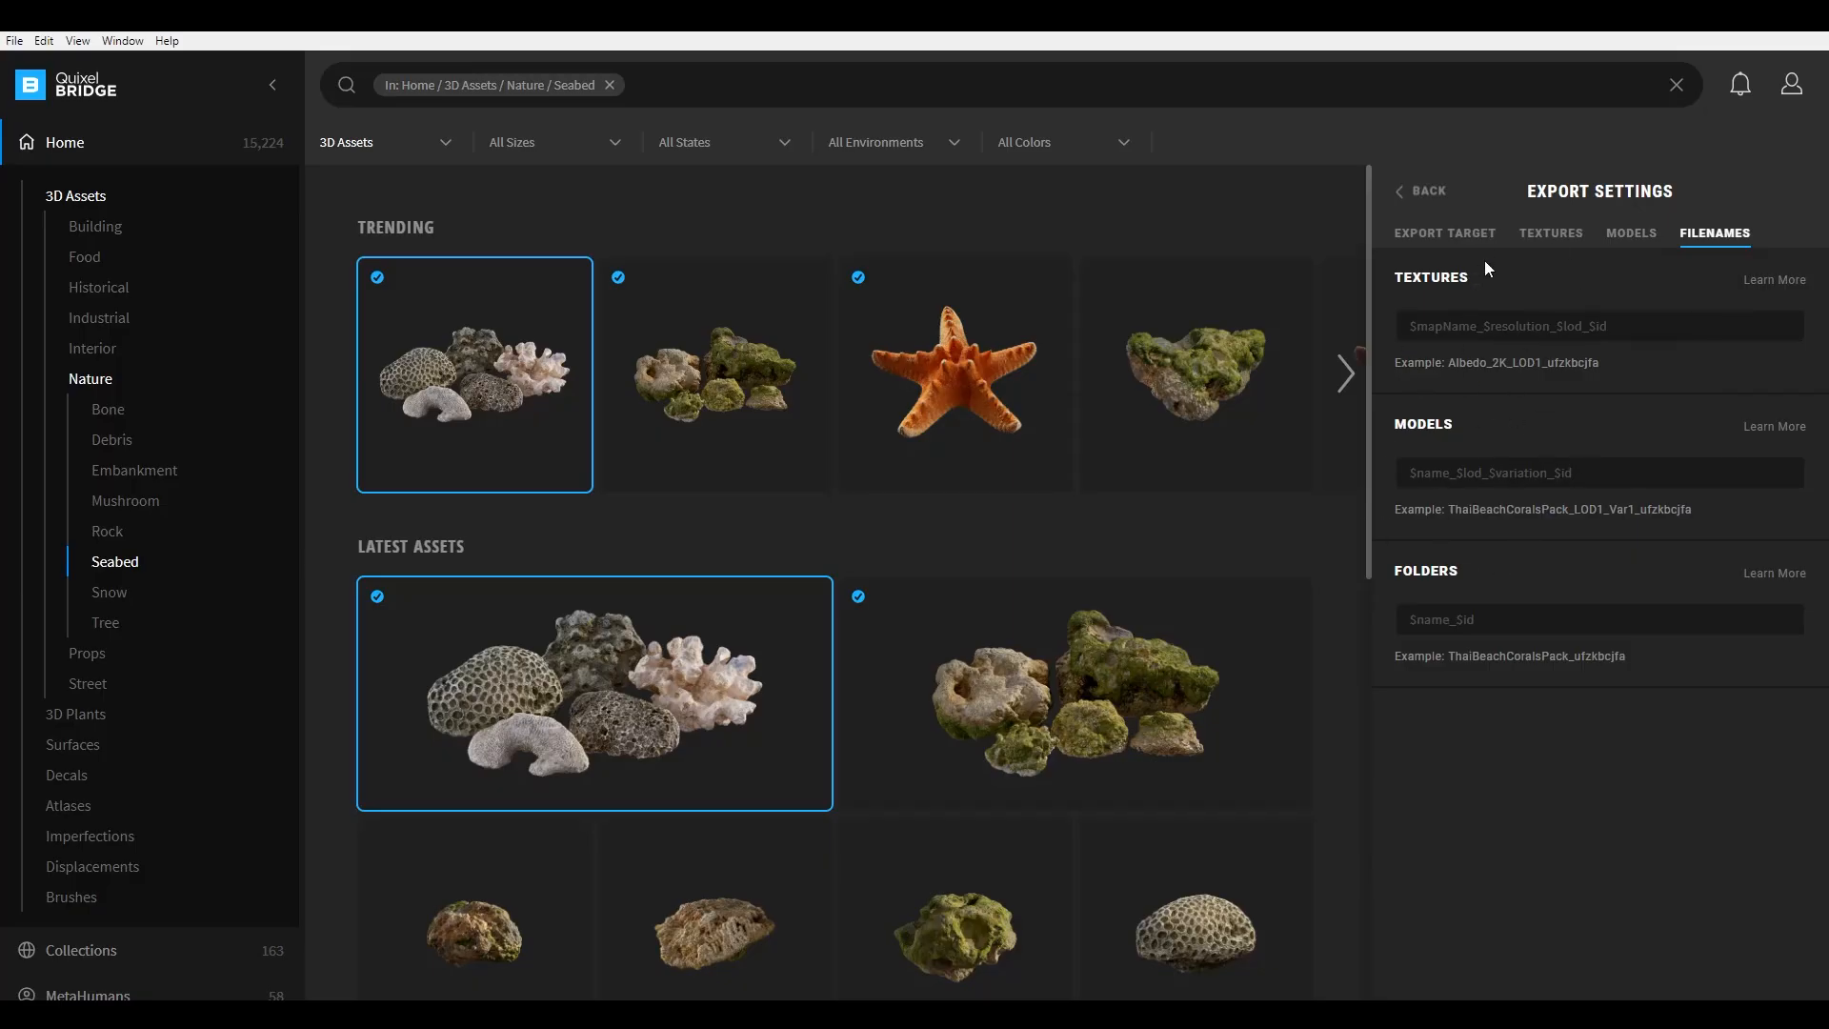
{"action": "left_click", "coordinate": [1419, 229]}
{"action": "left_click", "coordinate": [1417, 192]}
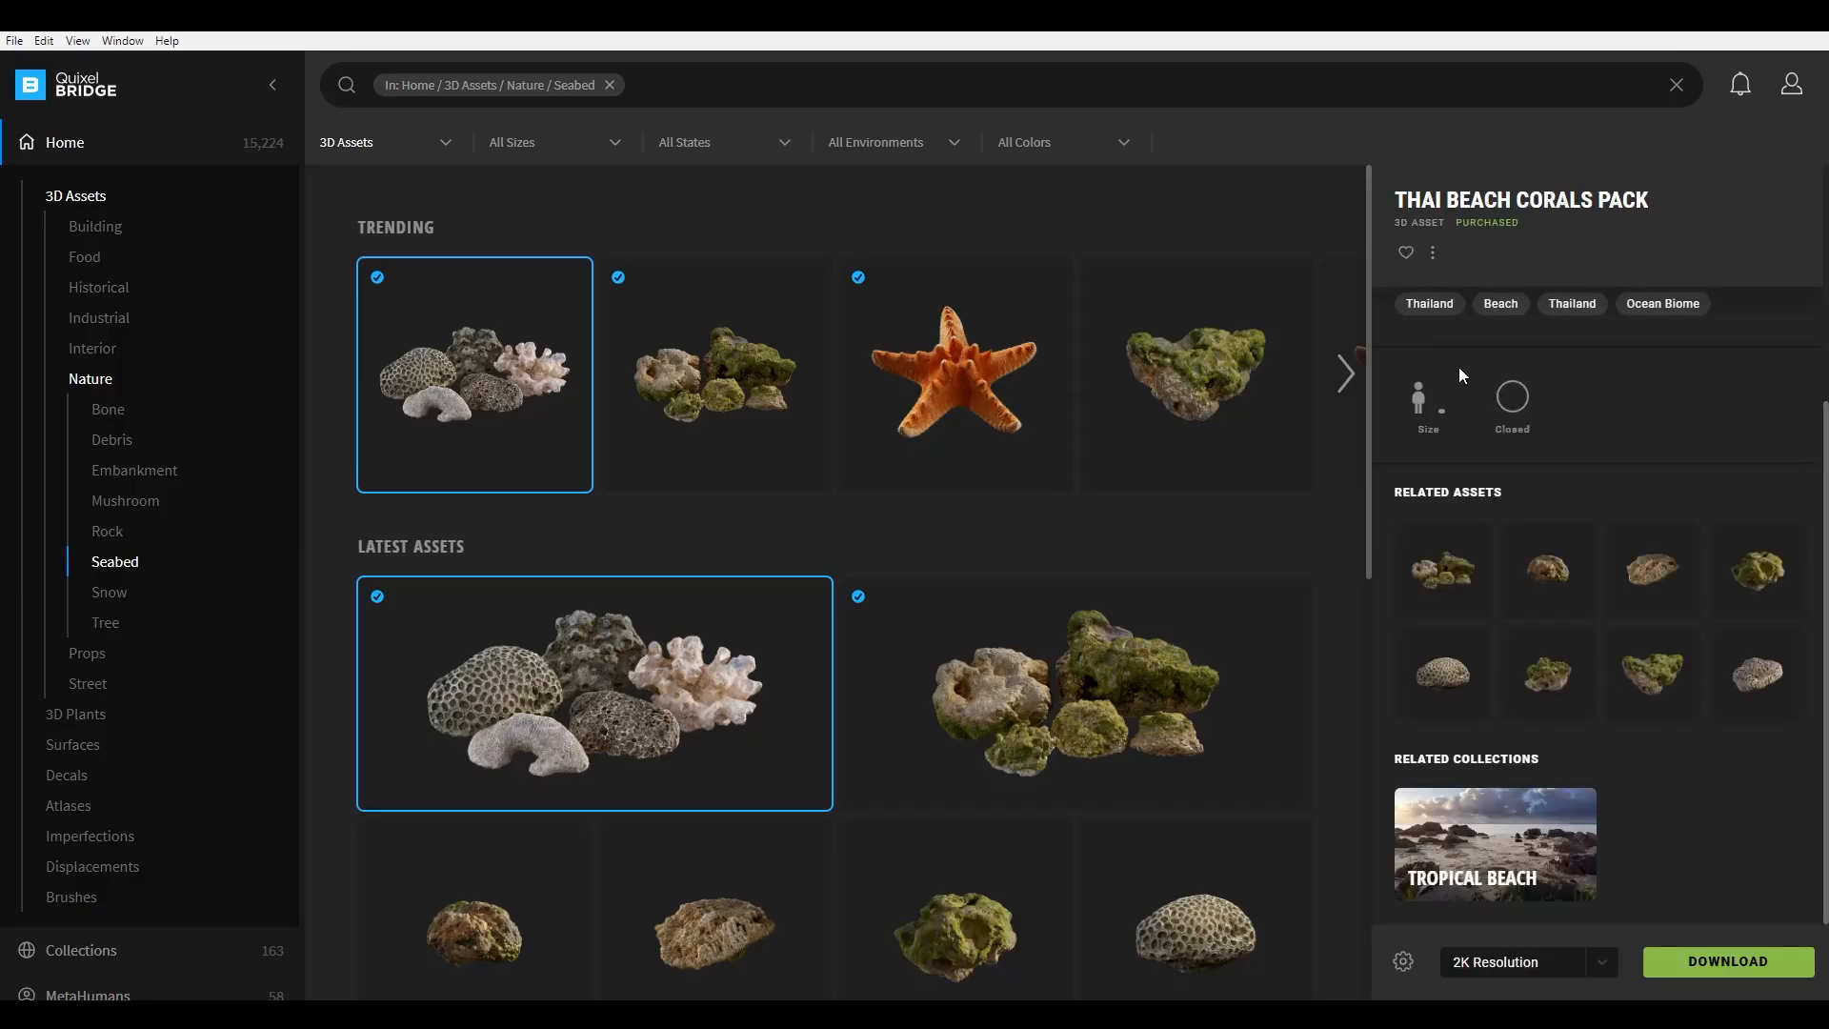
{"action": "scroll", "coordinate": [1620, 457], "scroll_direction": "up", "scroll_amount": 5}
{"action": "scroll", "coordinate": [1614, 477], "scroll_direction": "down", "scroll_amount": 5}
{"action": "scroll", "coordinate": [1615, 522], "scroll_direction": "up", "scroll_amount": 4}
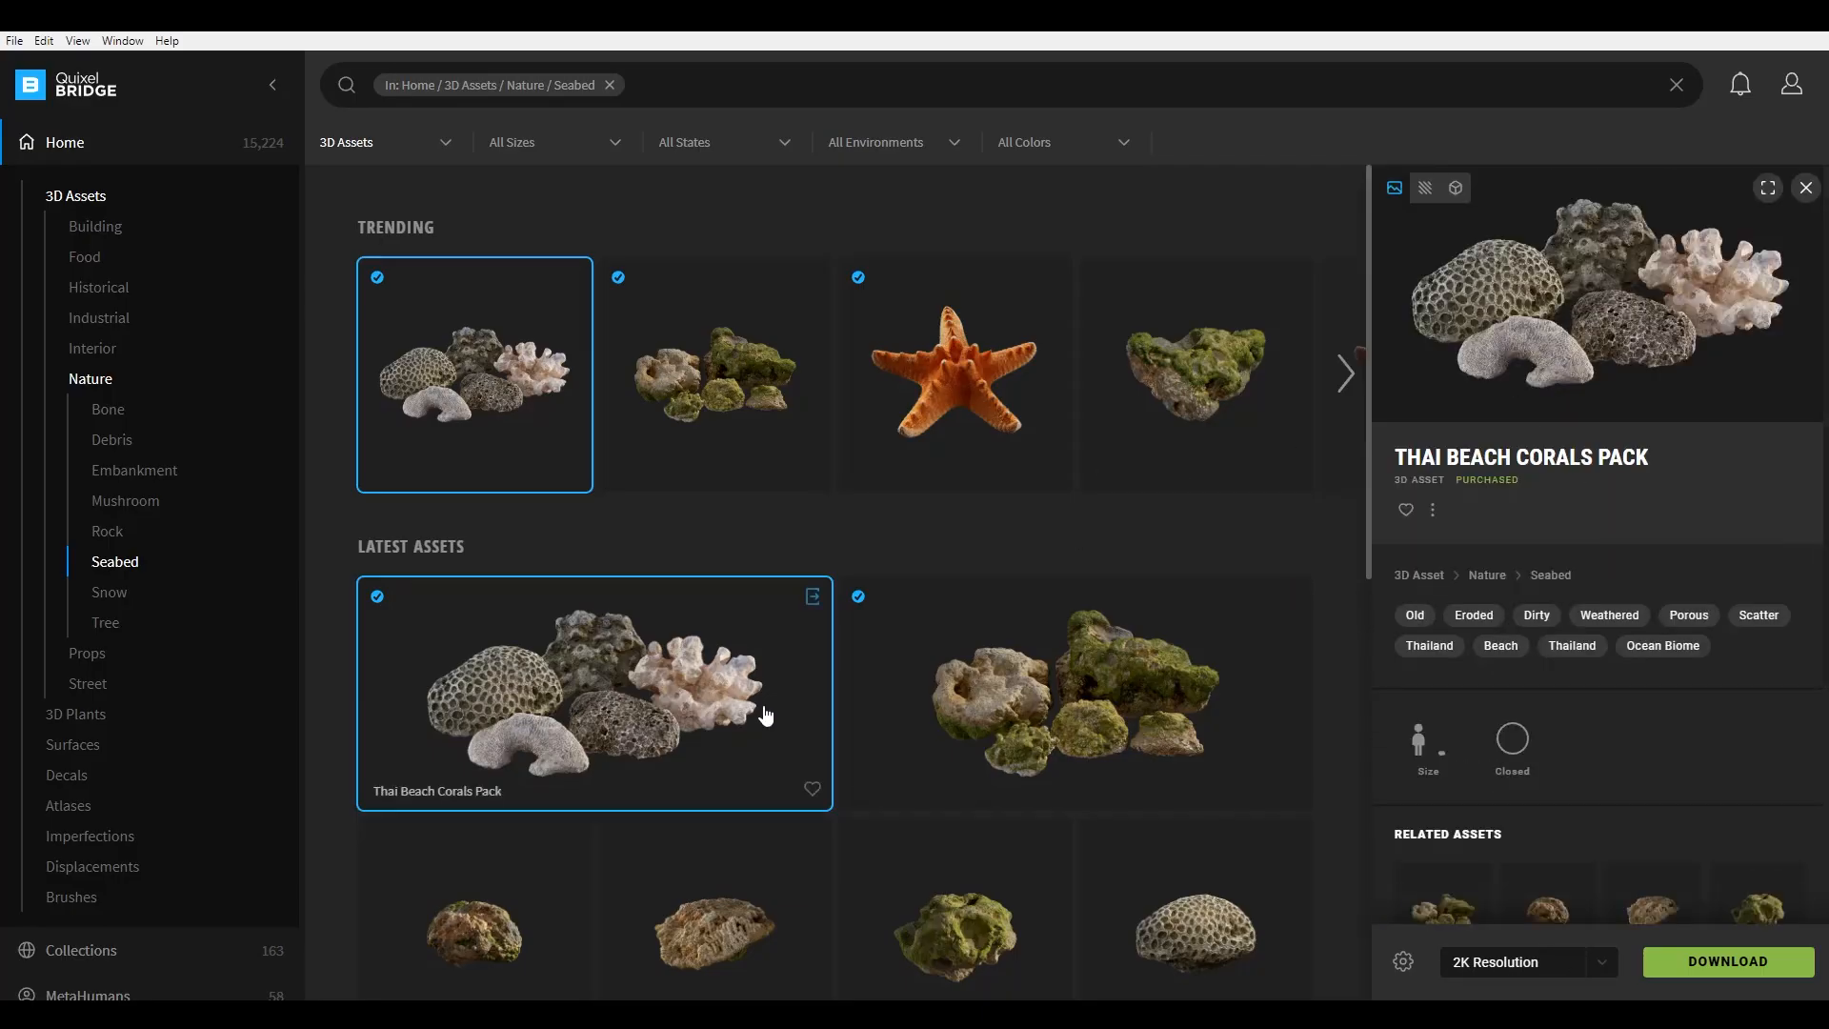
Step: Download the Thai Beach Corals Pack at 2K Resolution, export it to Houdini and allow icp.exe to access the Internet
{"action": "left_click", "coordinate": [1794, 963]}
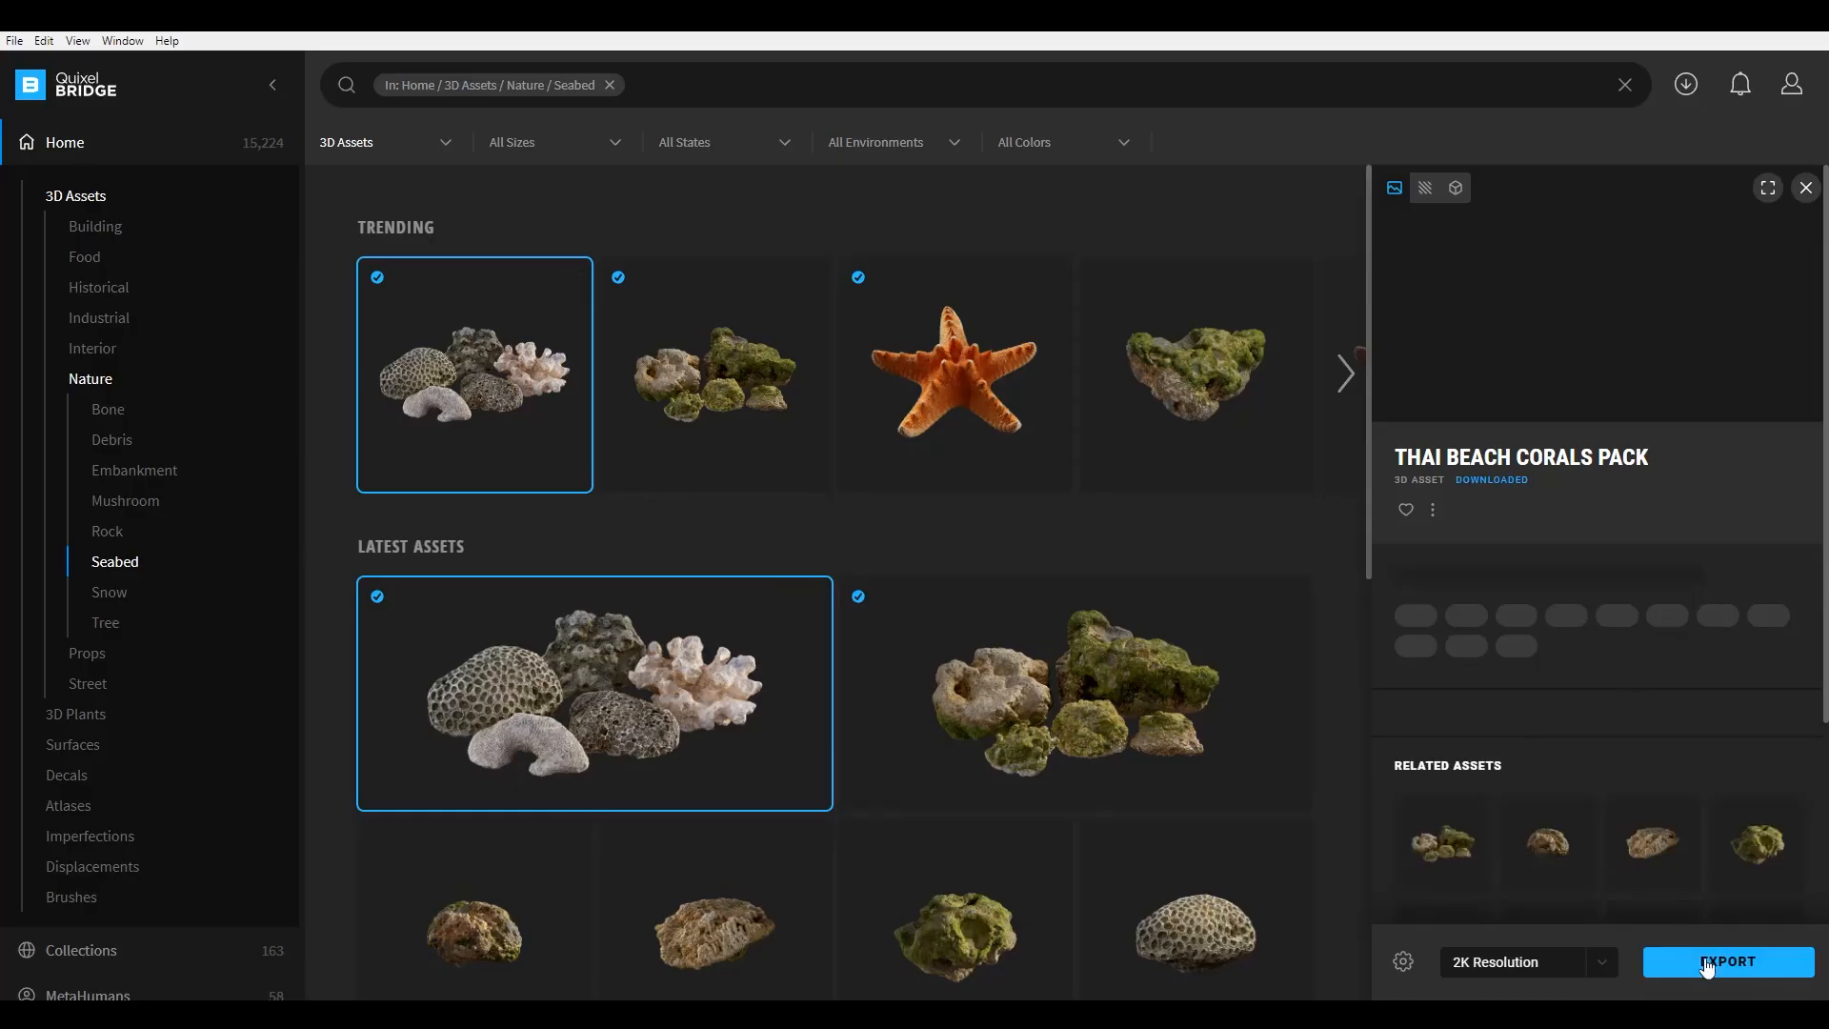
{"action": "left_click", "coordinate": [1707, 964]}
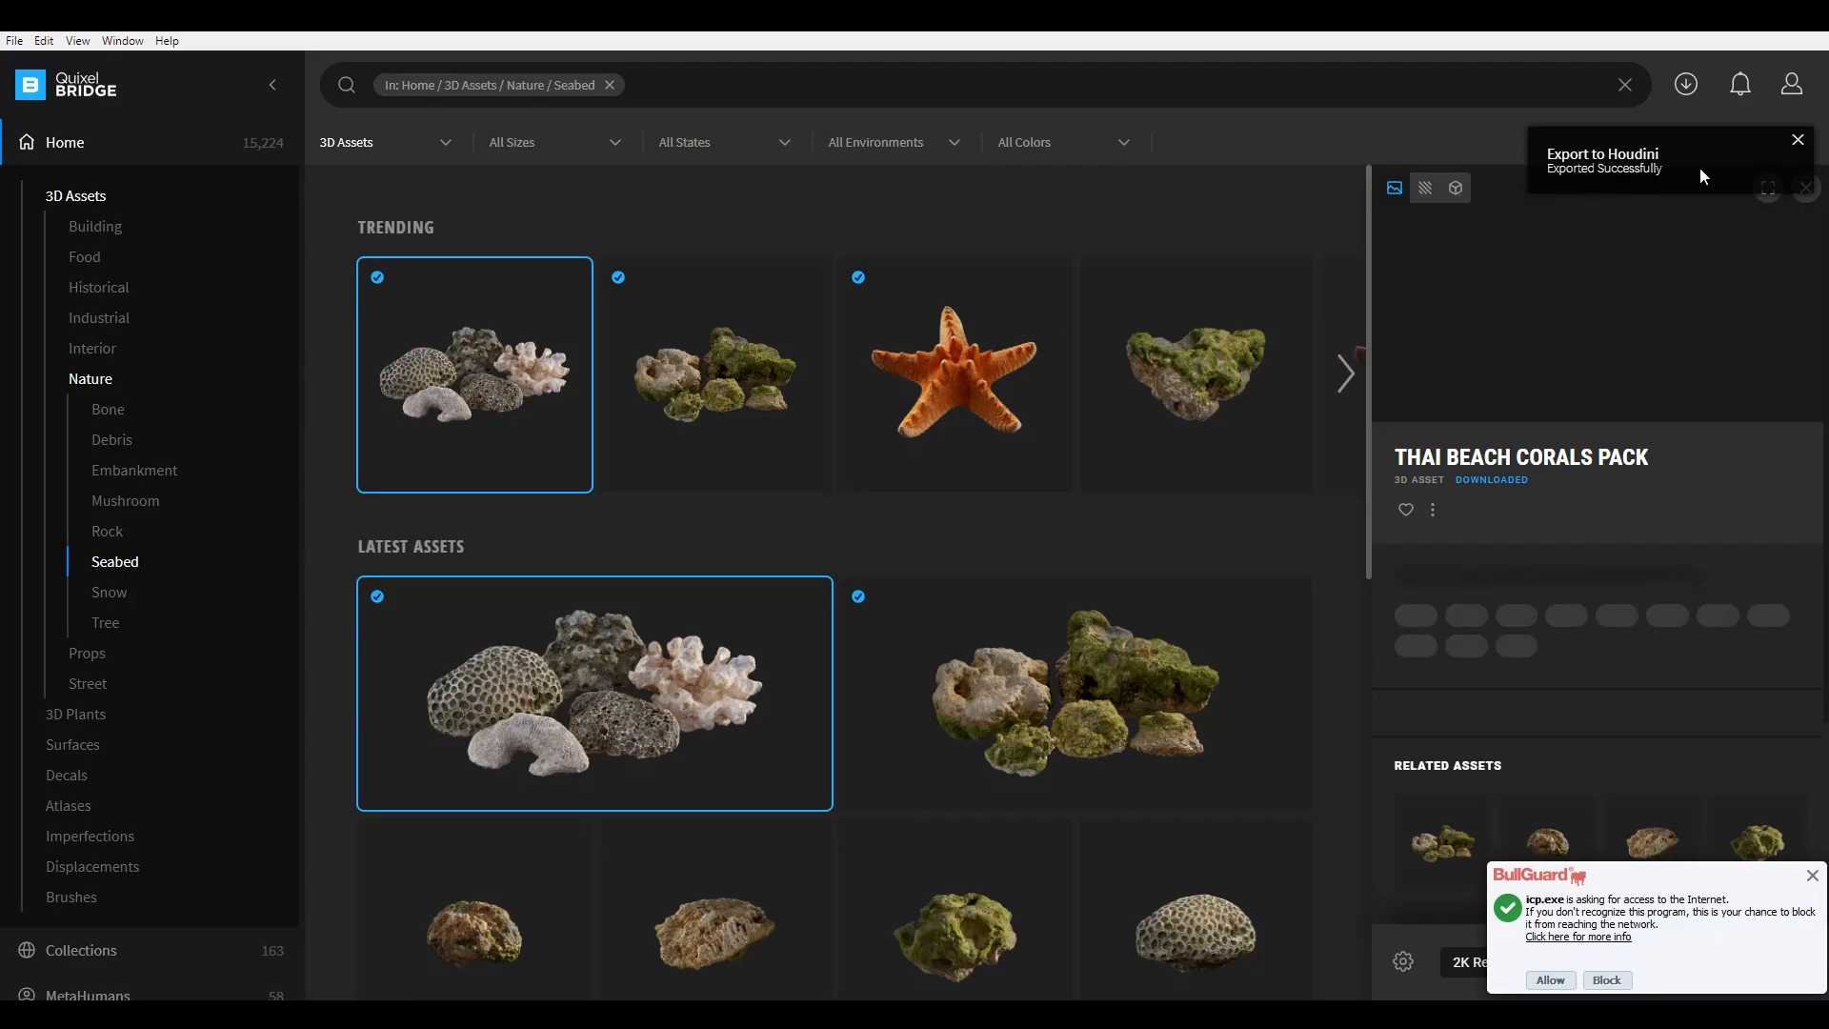
{"action": "left_click", "coordinate": [1550, 981]}
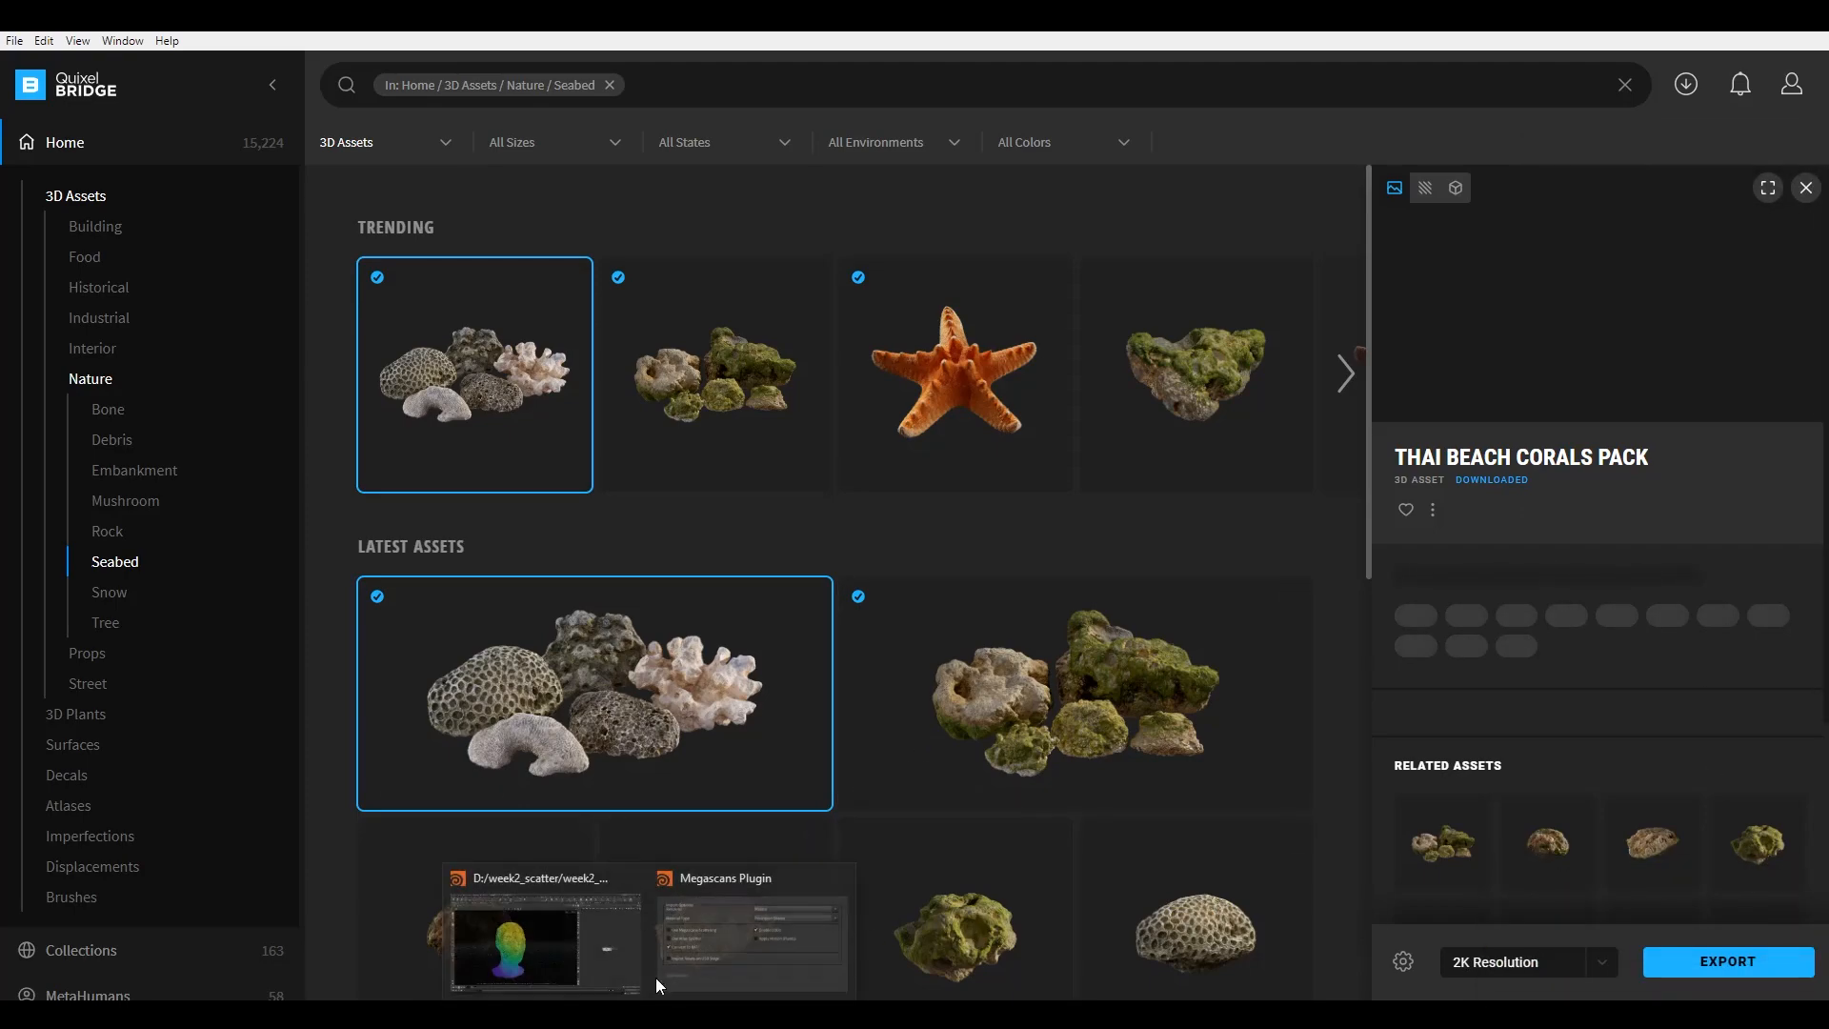
Step: Switch to Houdini, go up to the object level and hide the face_1 geometry
{"action": "left_click", "coordinate": [554, 945]}
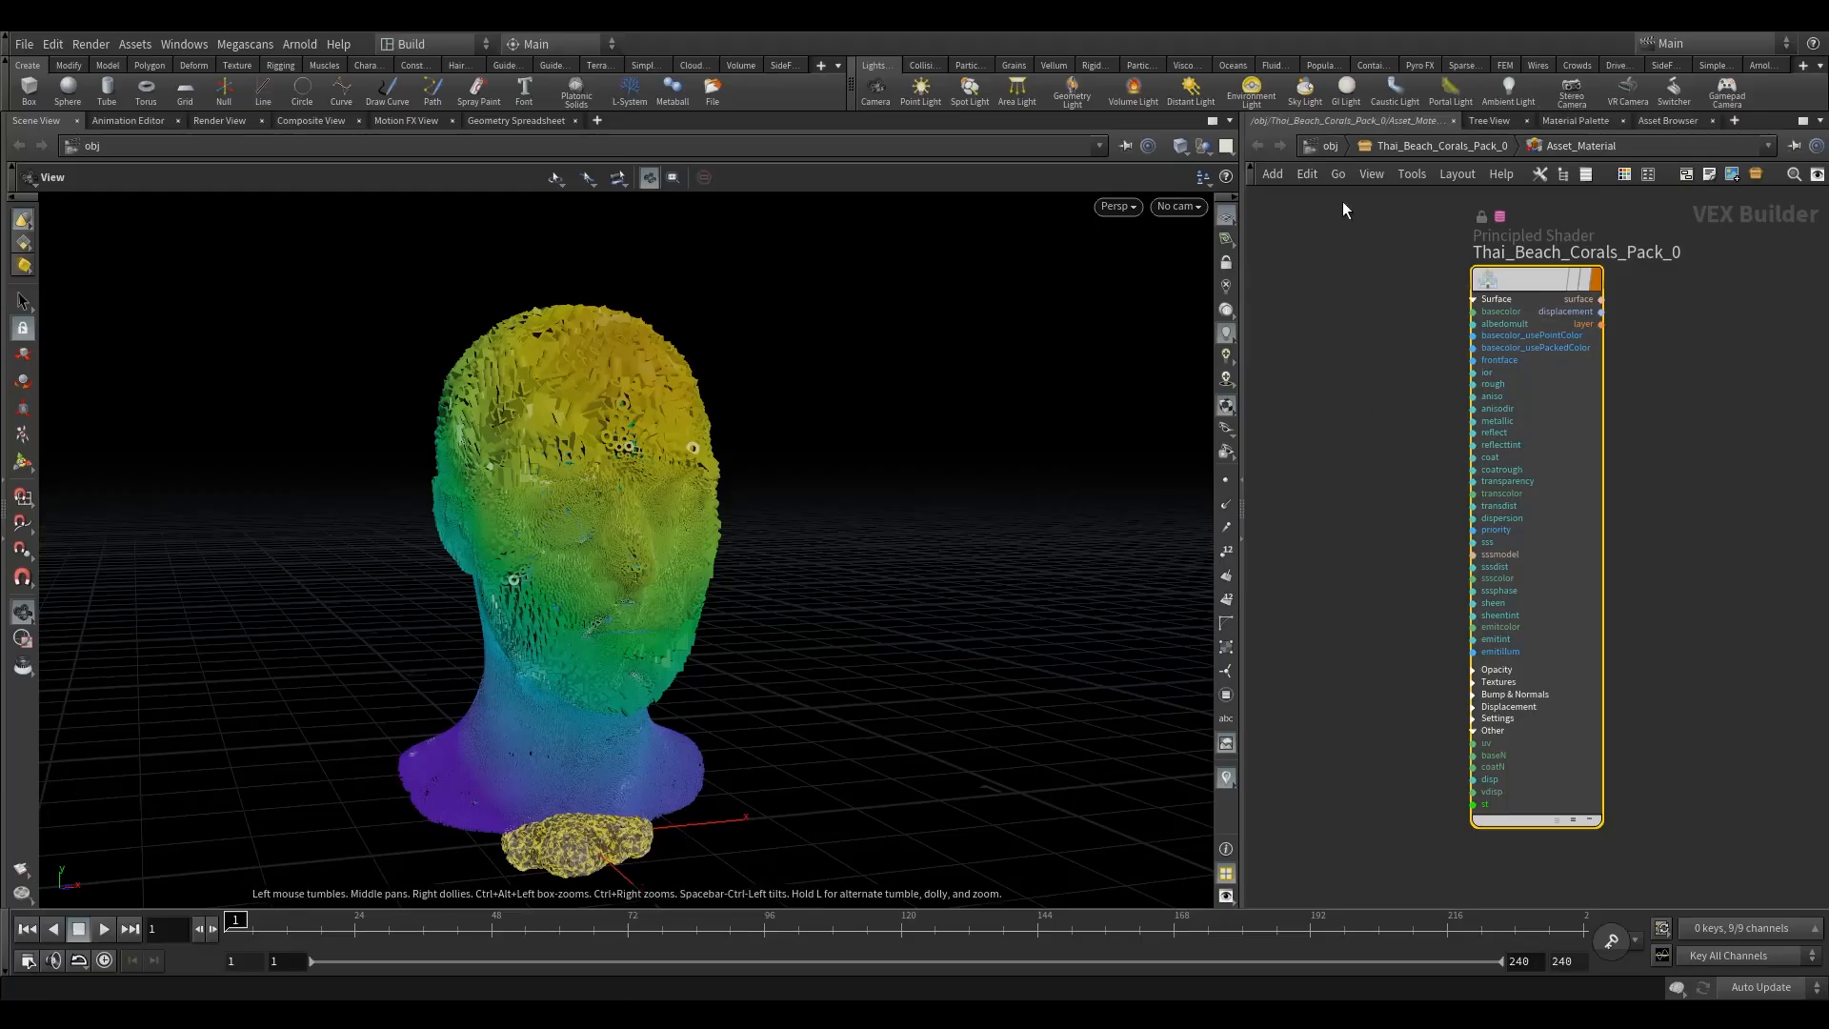
{"action": "left_click", "coordinate": [1462, 148]}
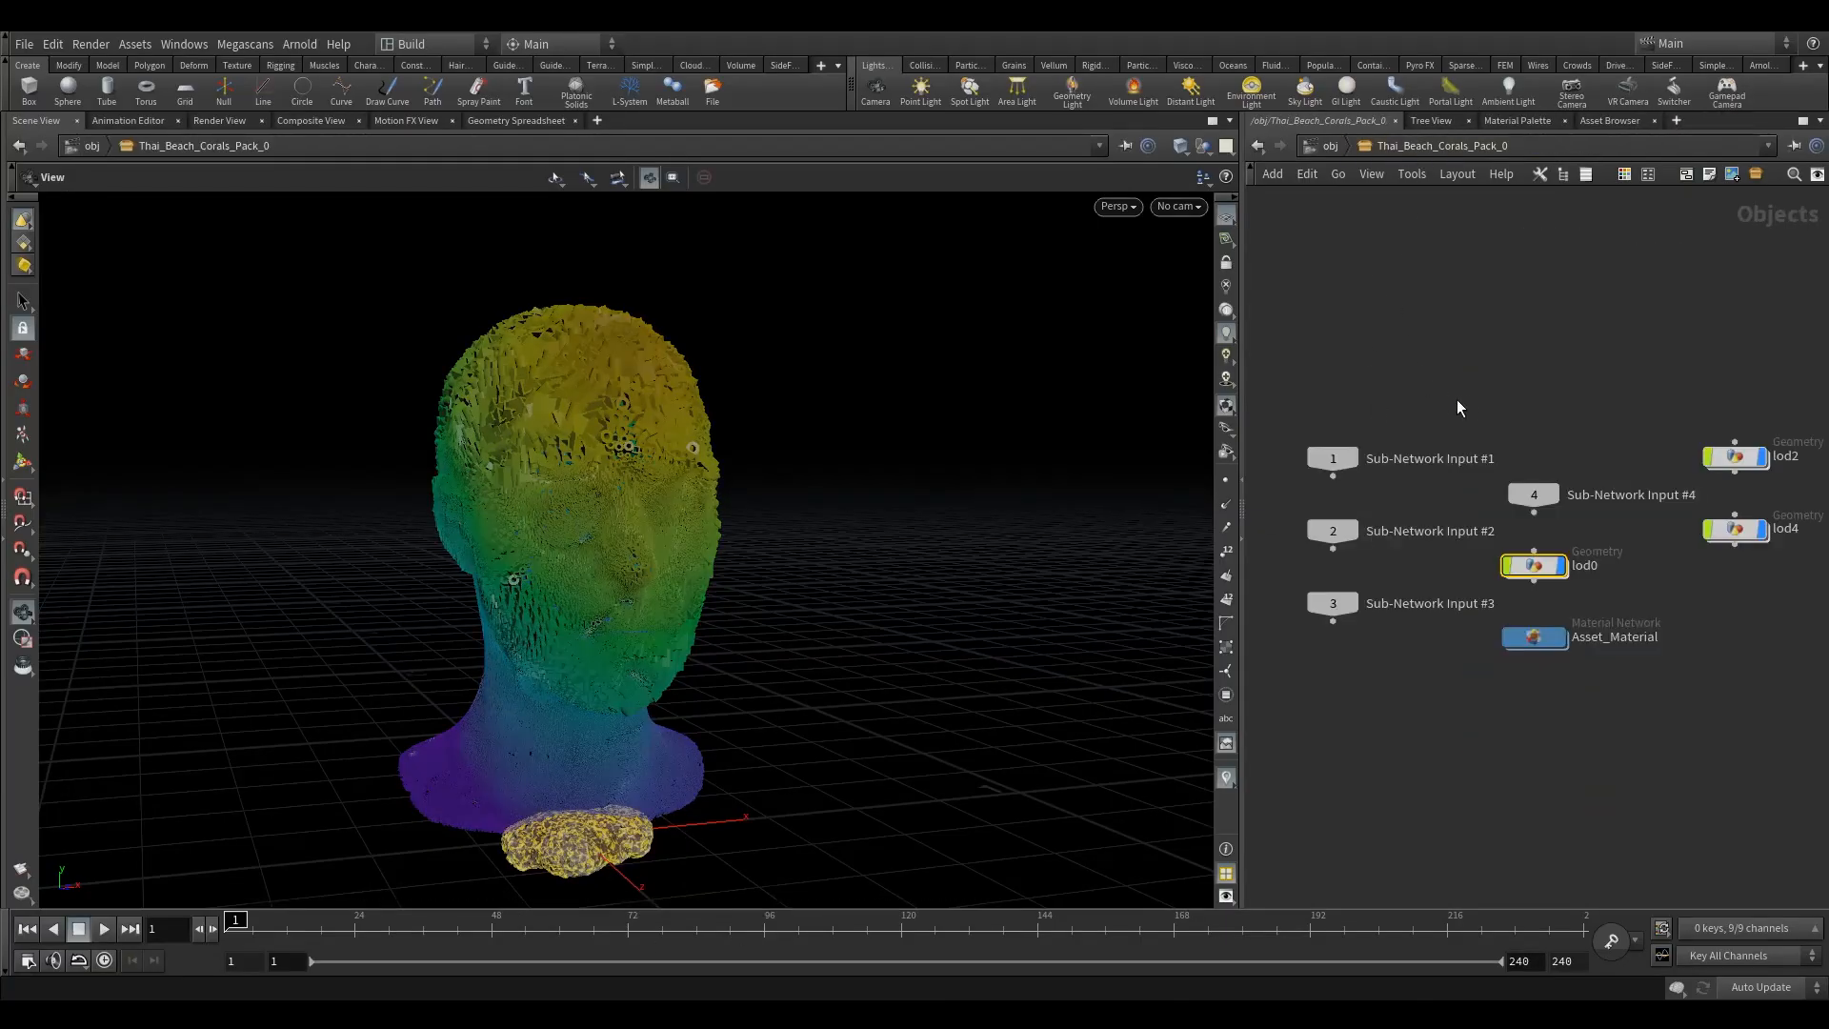
{"action": "left_click", "coordinate": [1319, 149]}
{"action": "mouse_move", "coordinate": [1502, 557]}
{"action": "left_mouse_down"}
{"action": "mouse_move", "coordinate": [1563, 442]}
{"action": "mouse_move", "coordinate": [1360, 398]}
{"action": "left_mouse_up"}
{"action": "left_click", "coordinate": [1417, 451]}
{"action": "left_click_drag", "start_coordinate": [1374, 622], "coordinate": [1452, 703]}
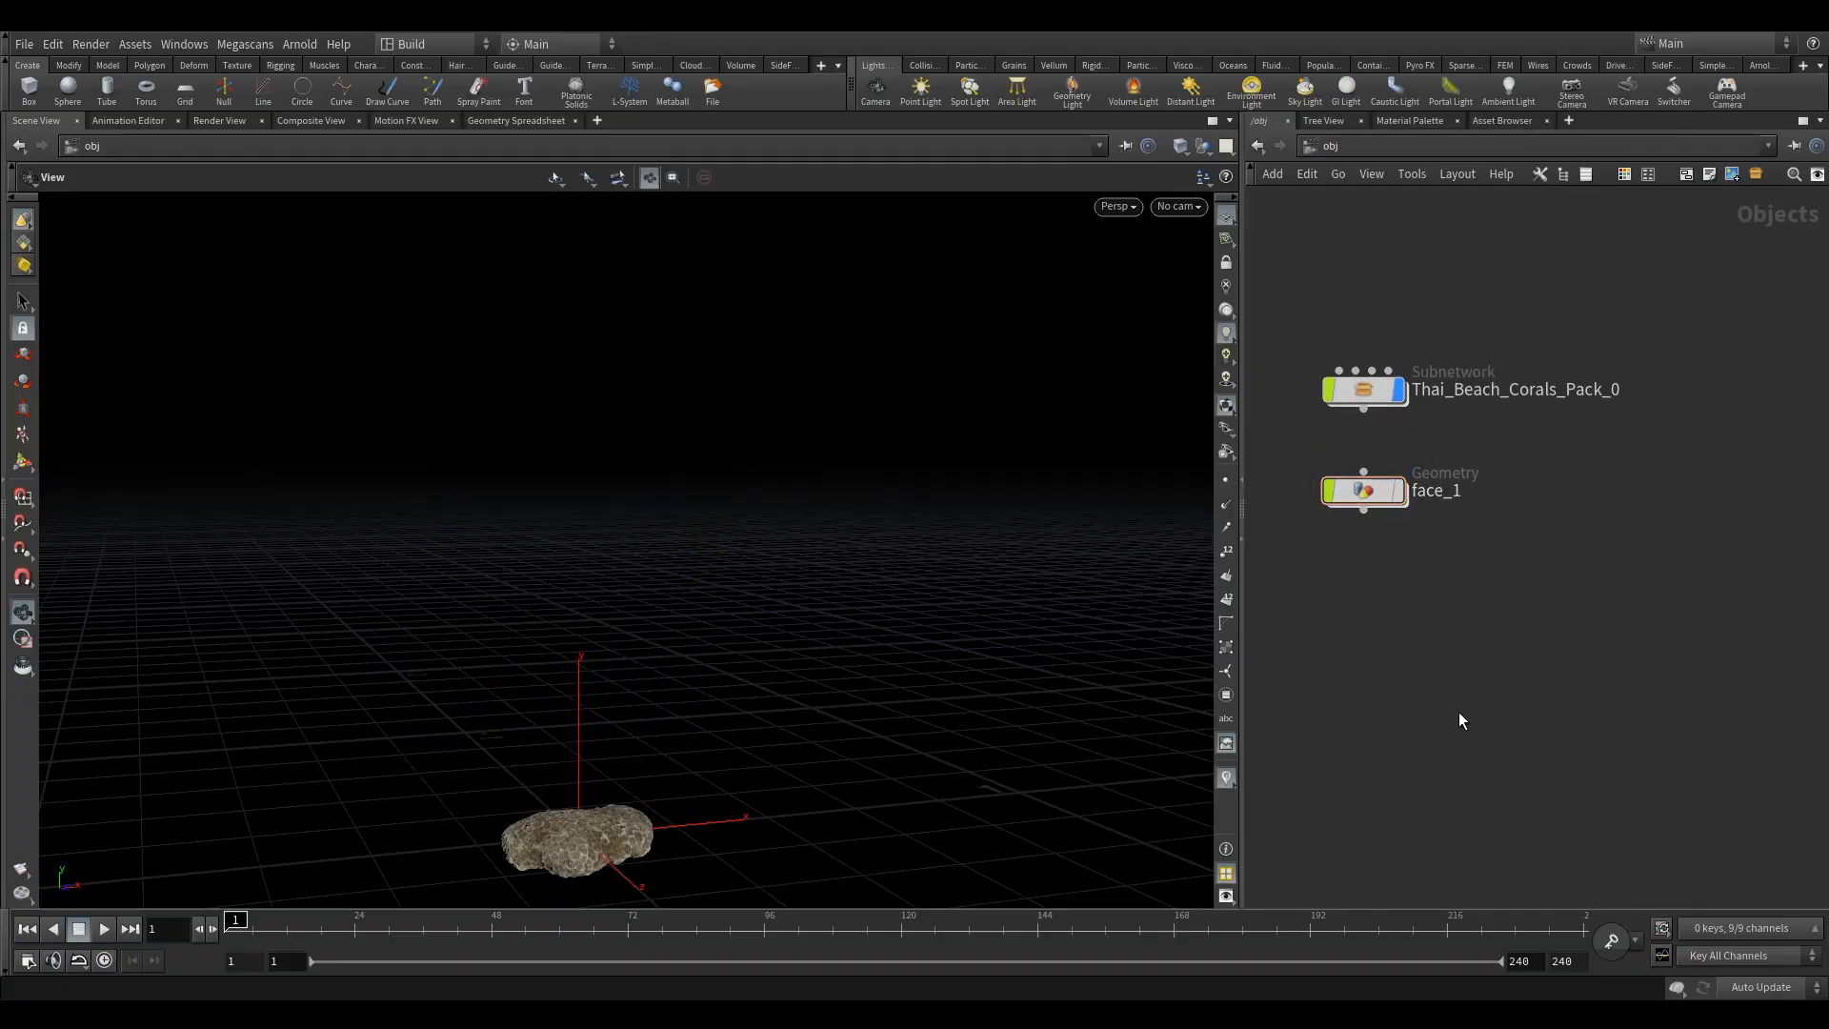
Step: Examine the imported coral's shape and texture in the viewport from several angles and close up
{"action": "left_click_drag", "start_coordinate": [691, 701], "coordinate": [662, 782]}
{"action": "middle_click_drag", "start_coordinate": [598, 758], "coordinate": [665, 546]}
{"action": "right_click_drag", "start_coordinate": [665, 545], "coordinate": [1513, 364]}
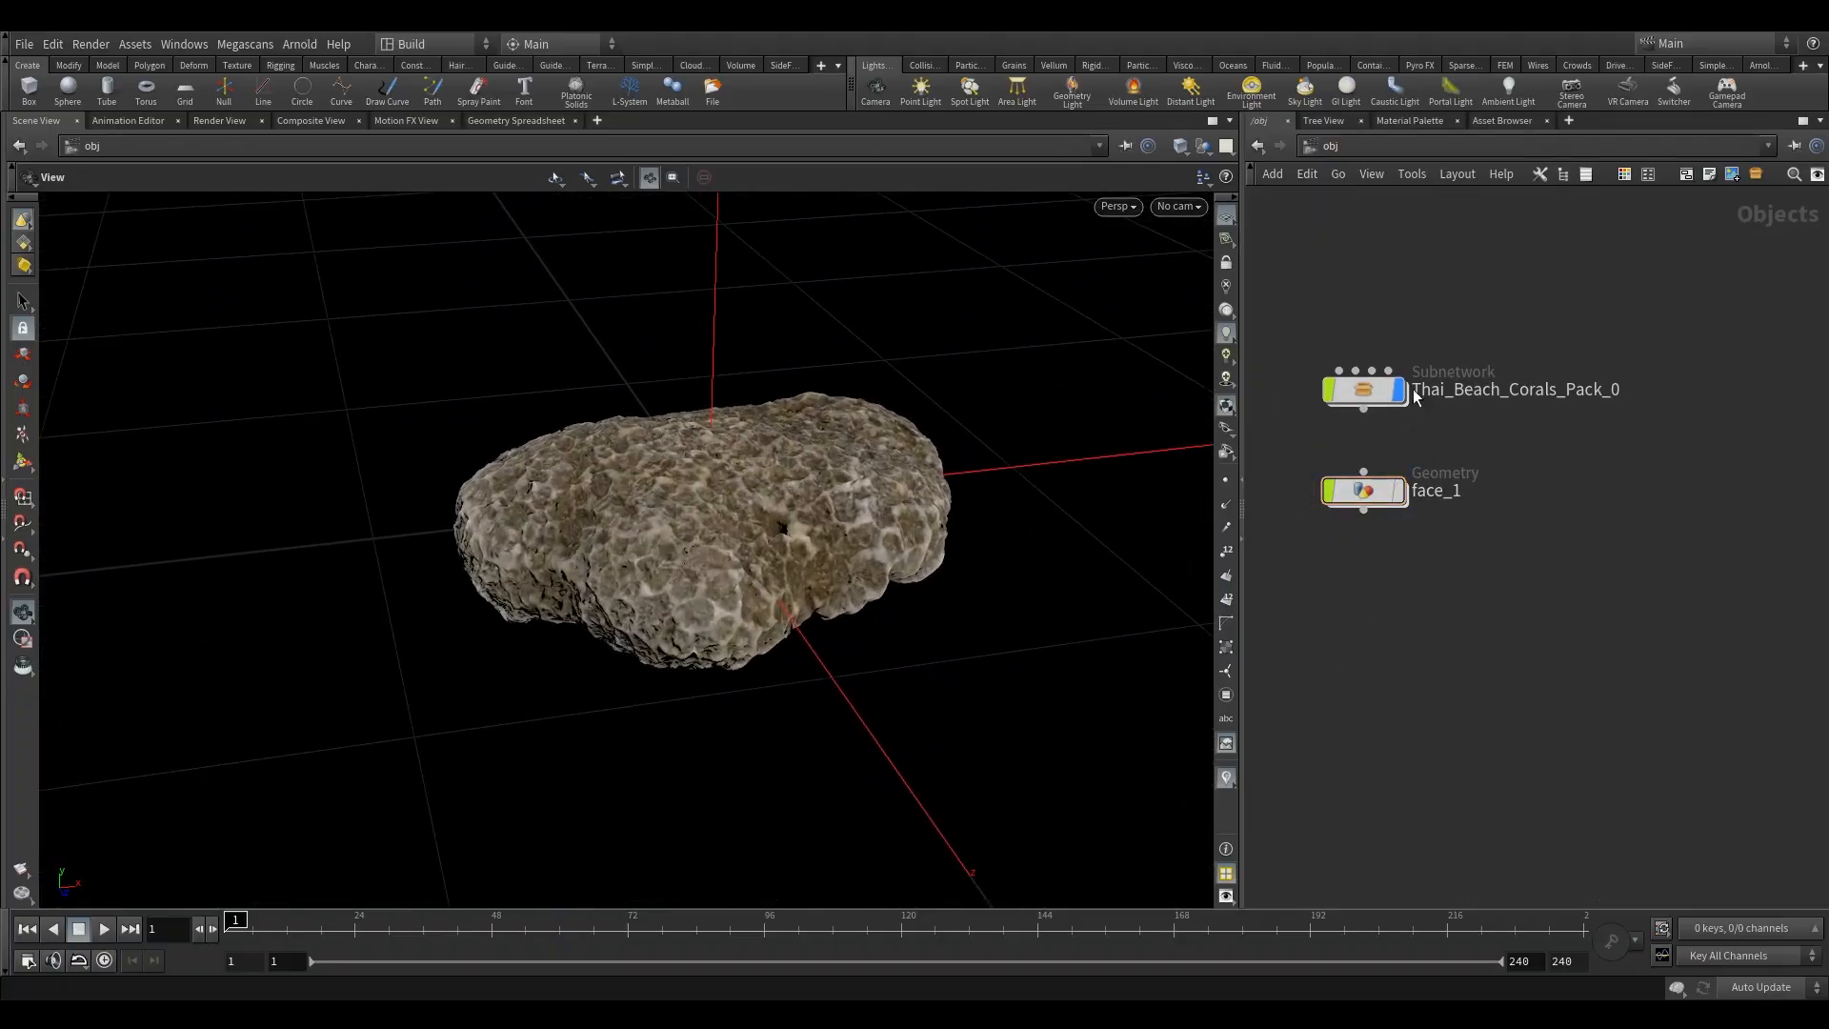
{"action": "scroll", "coordinate": [735, 519], "scroll_direction": "up", "scroll_amount": 3}
{"action": "left_click_drag", "start_coordinate": [729, 537], "coordinate": [953, 429]}
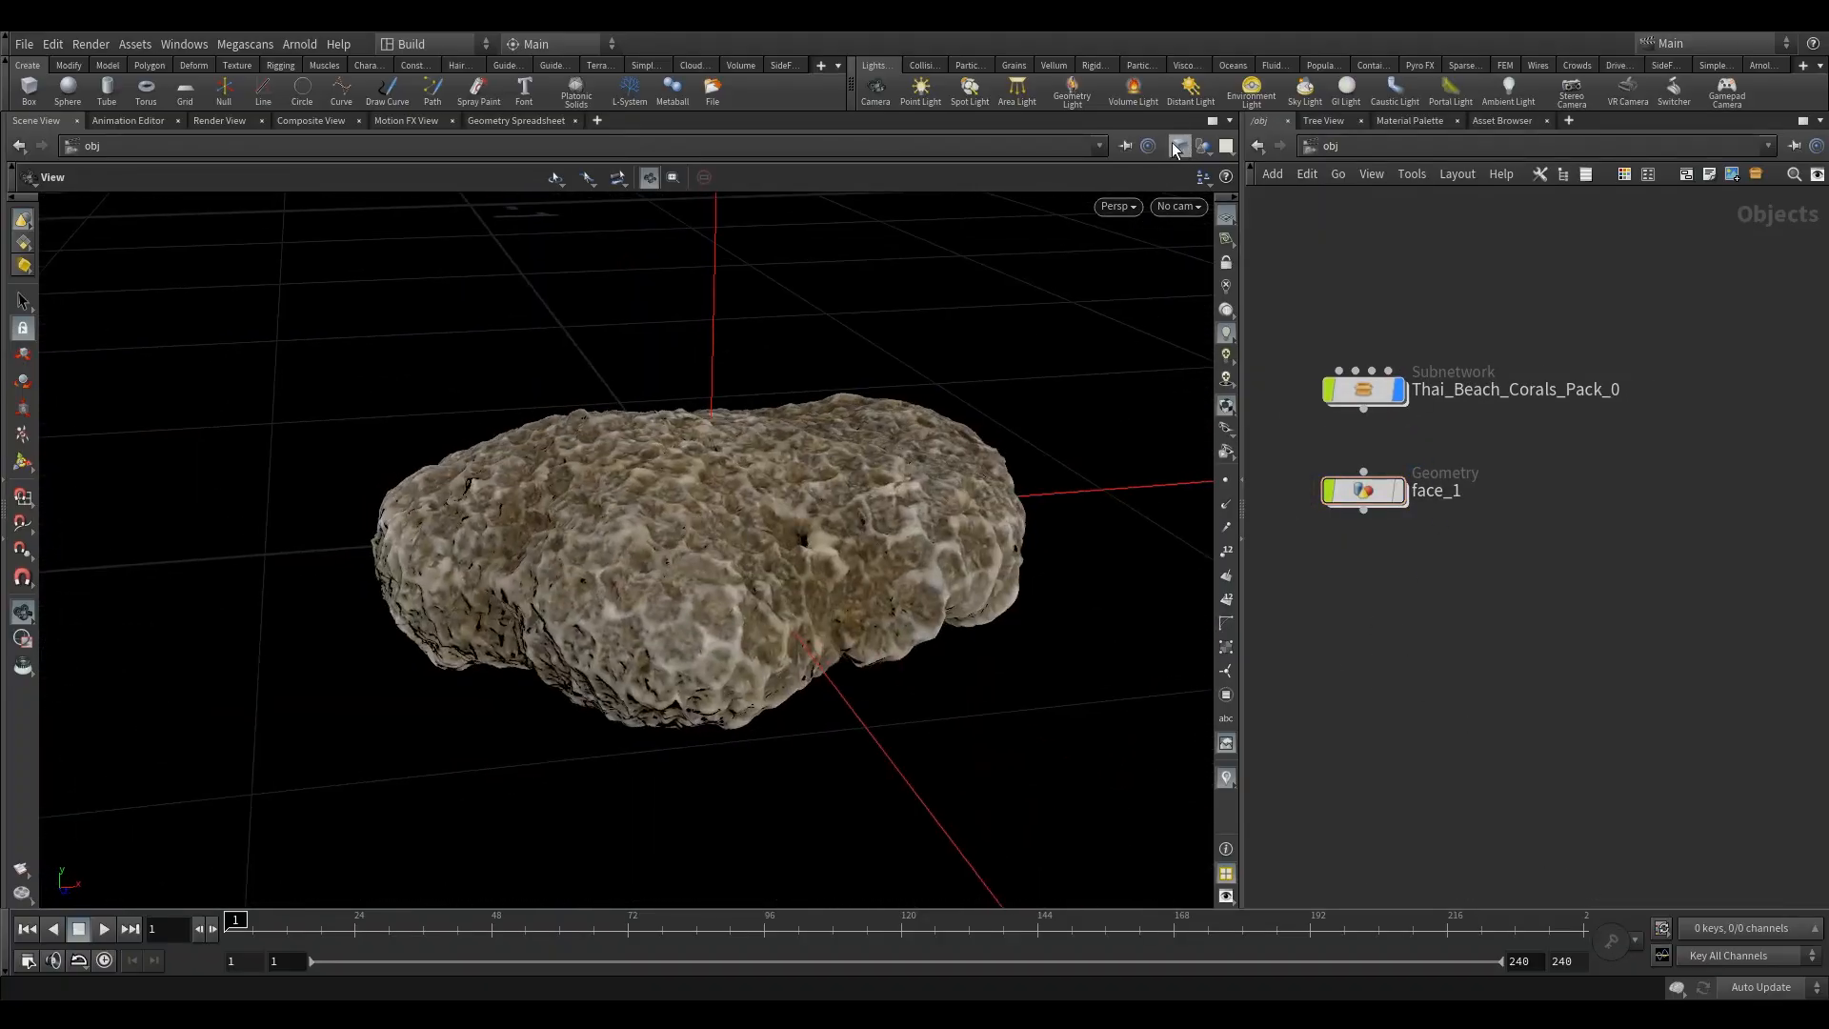
{"action": "left_click", "coordinate": [1180, 145]}
{"action": "left_click", "coordinate": [1238, 344]}
{"action": "left_click_drag", "start_coordinate": [662, 519], "coordinate": [702, 631]}
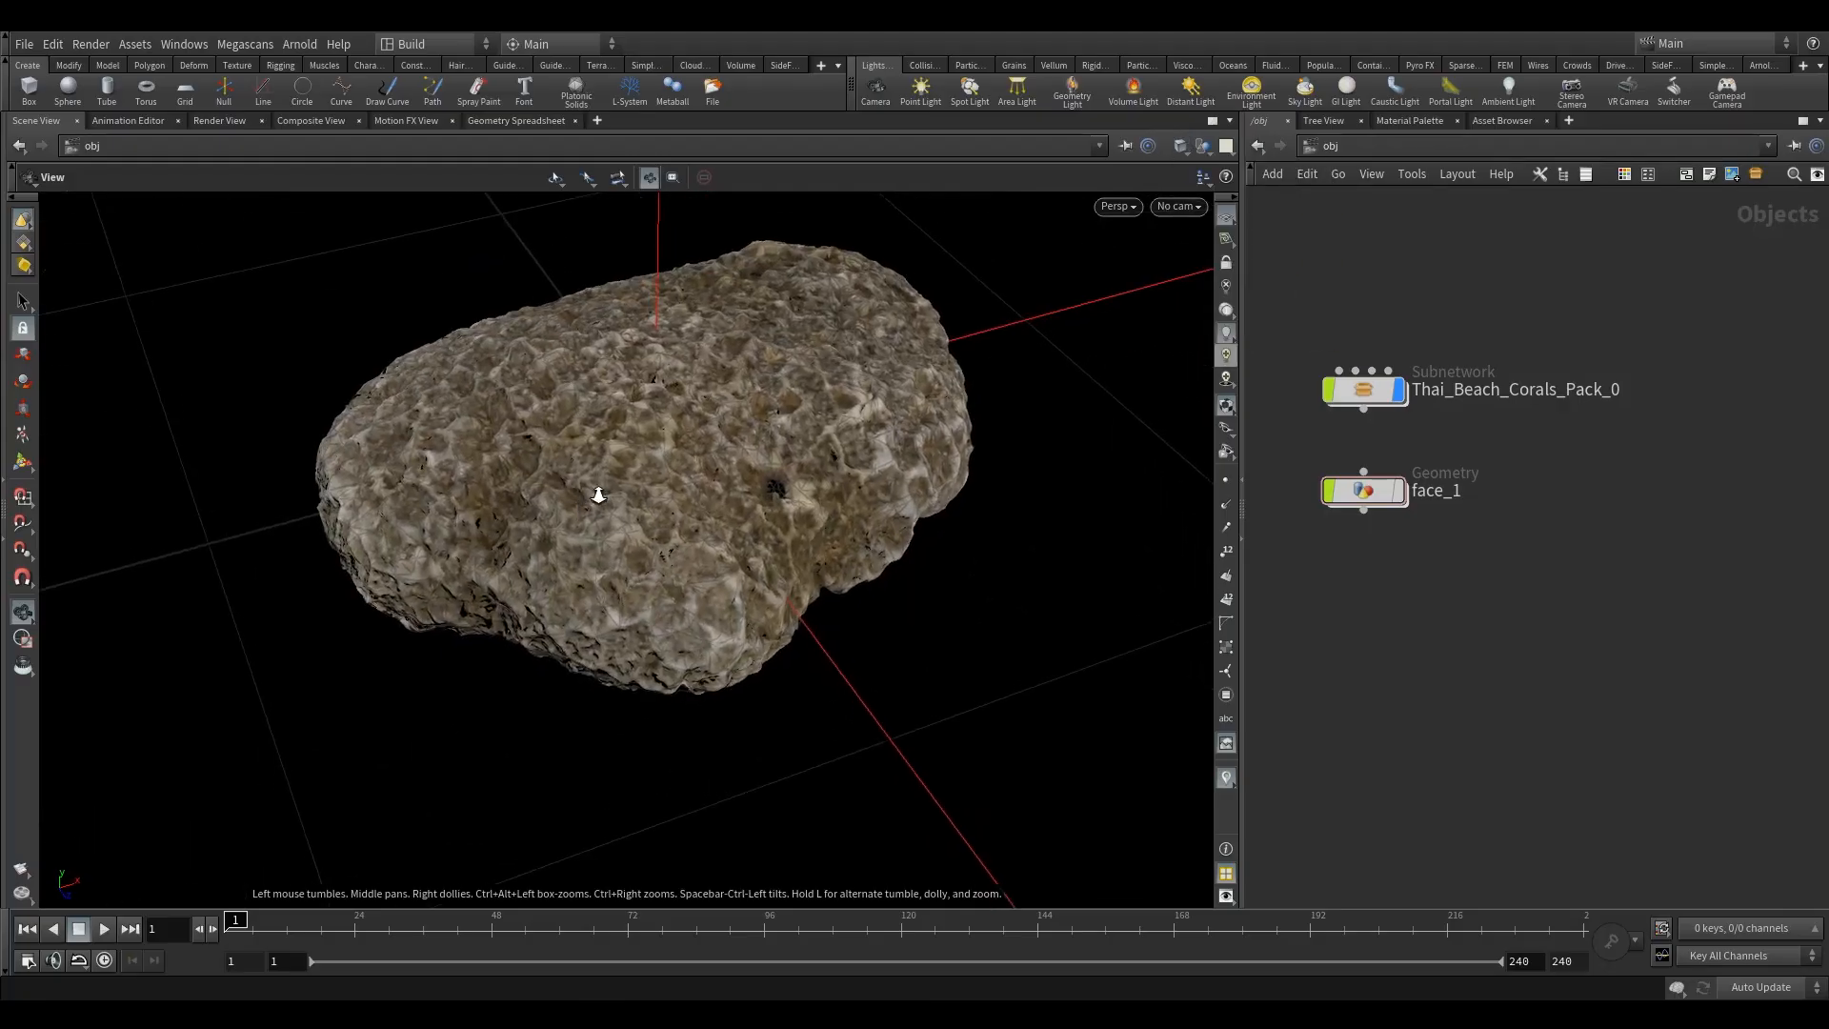
{"action": "right_click_drag", "start_coordinate": [580, 494], "coordinate": [1102, 257]}
{"action": "left_click_drag", "start_coordinate": [619, 548], "coordinate": [1162, 423]}
{"action": "left_click_drag", "start_coordinate": [1017, 425], "coordinate": [1038, 381]}
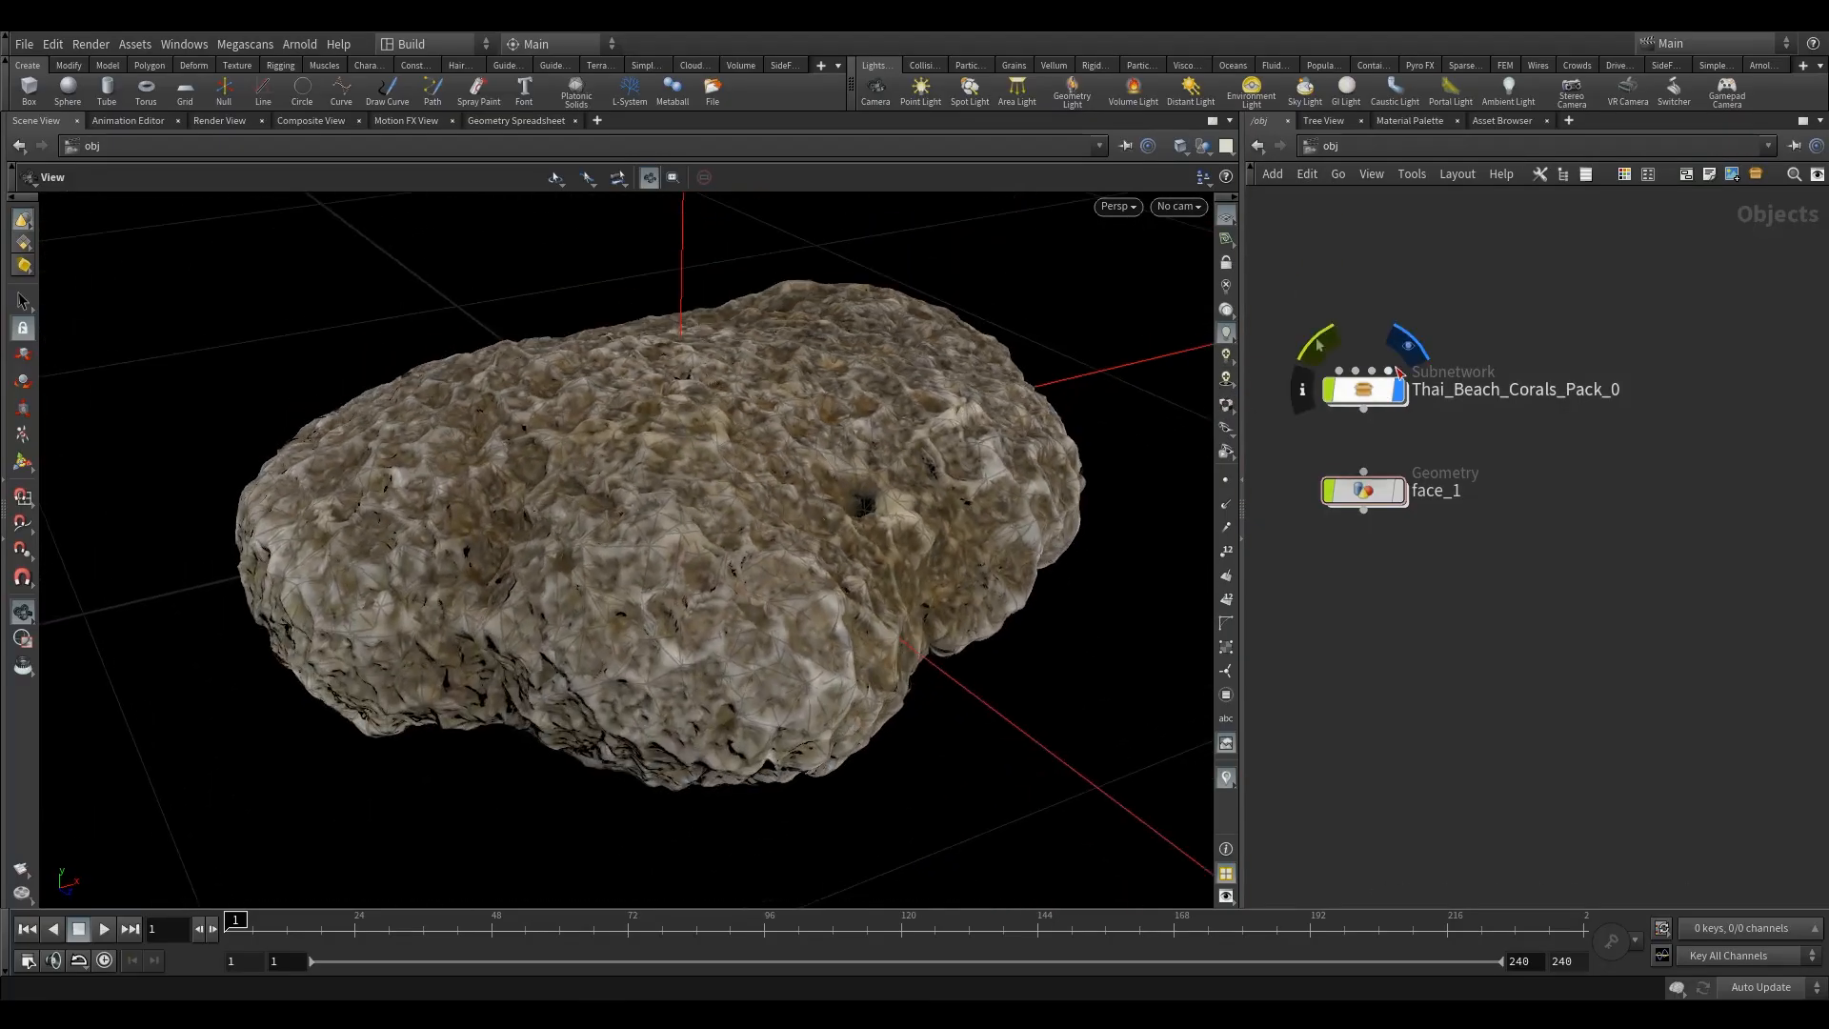
Step: Move the face_1 node further below the corals subnetwork and take a brief look inside that subnetwork
{"action": "left_click_drag", "start_coordinate": [1360, 506], "coordinate": [1360, 609]}
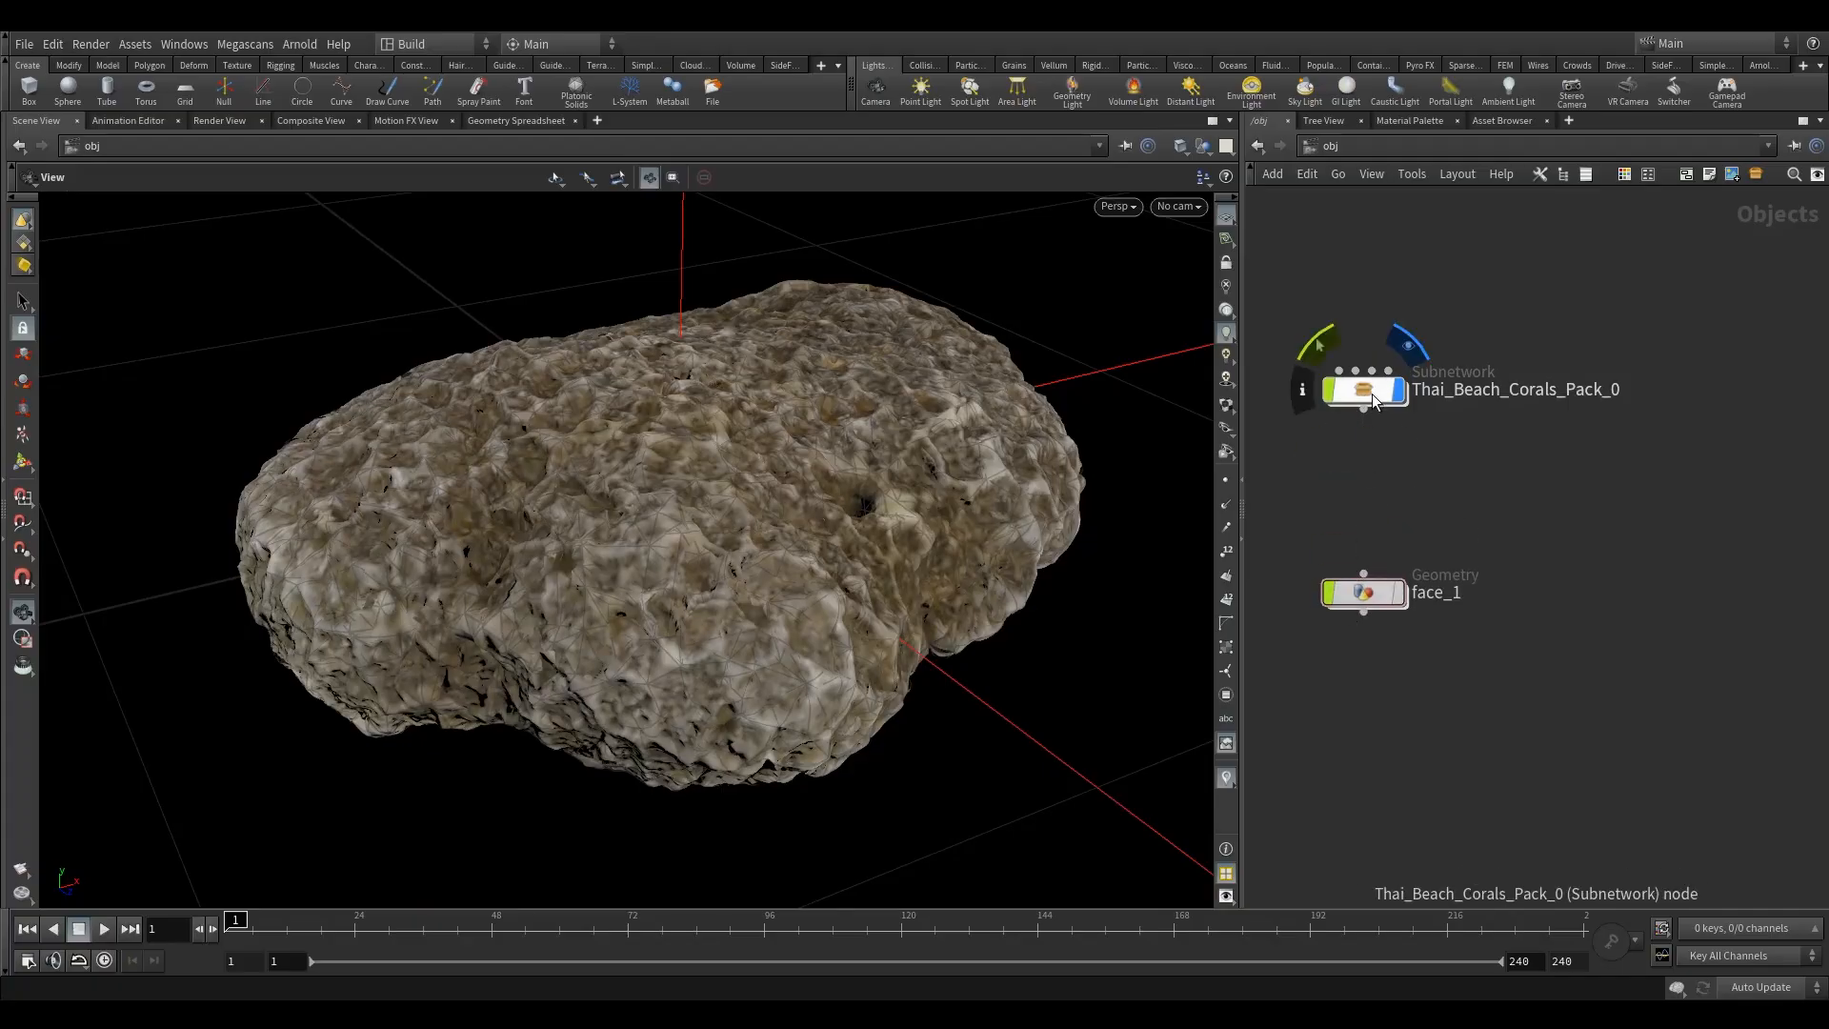
{"action": "left_click_drag", "start_coordinate": [1531, 279], "coordinate": [1331, 465]}
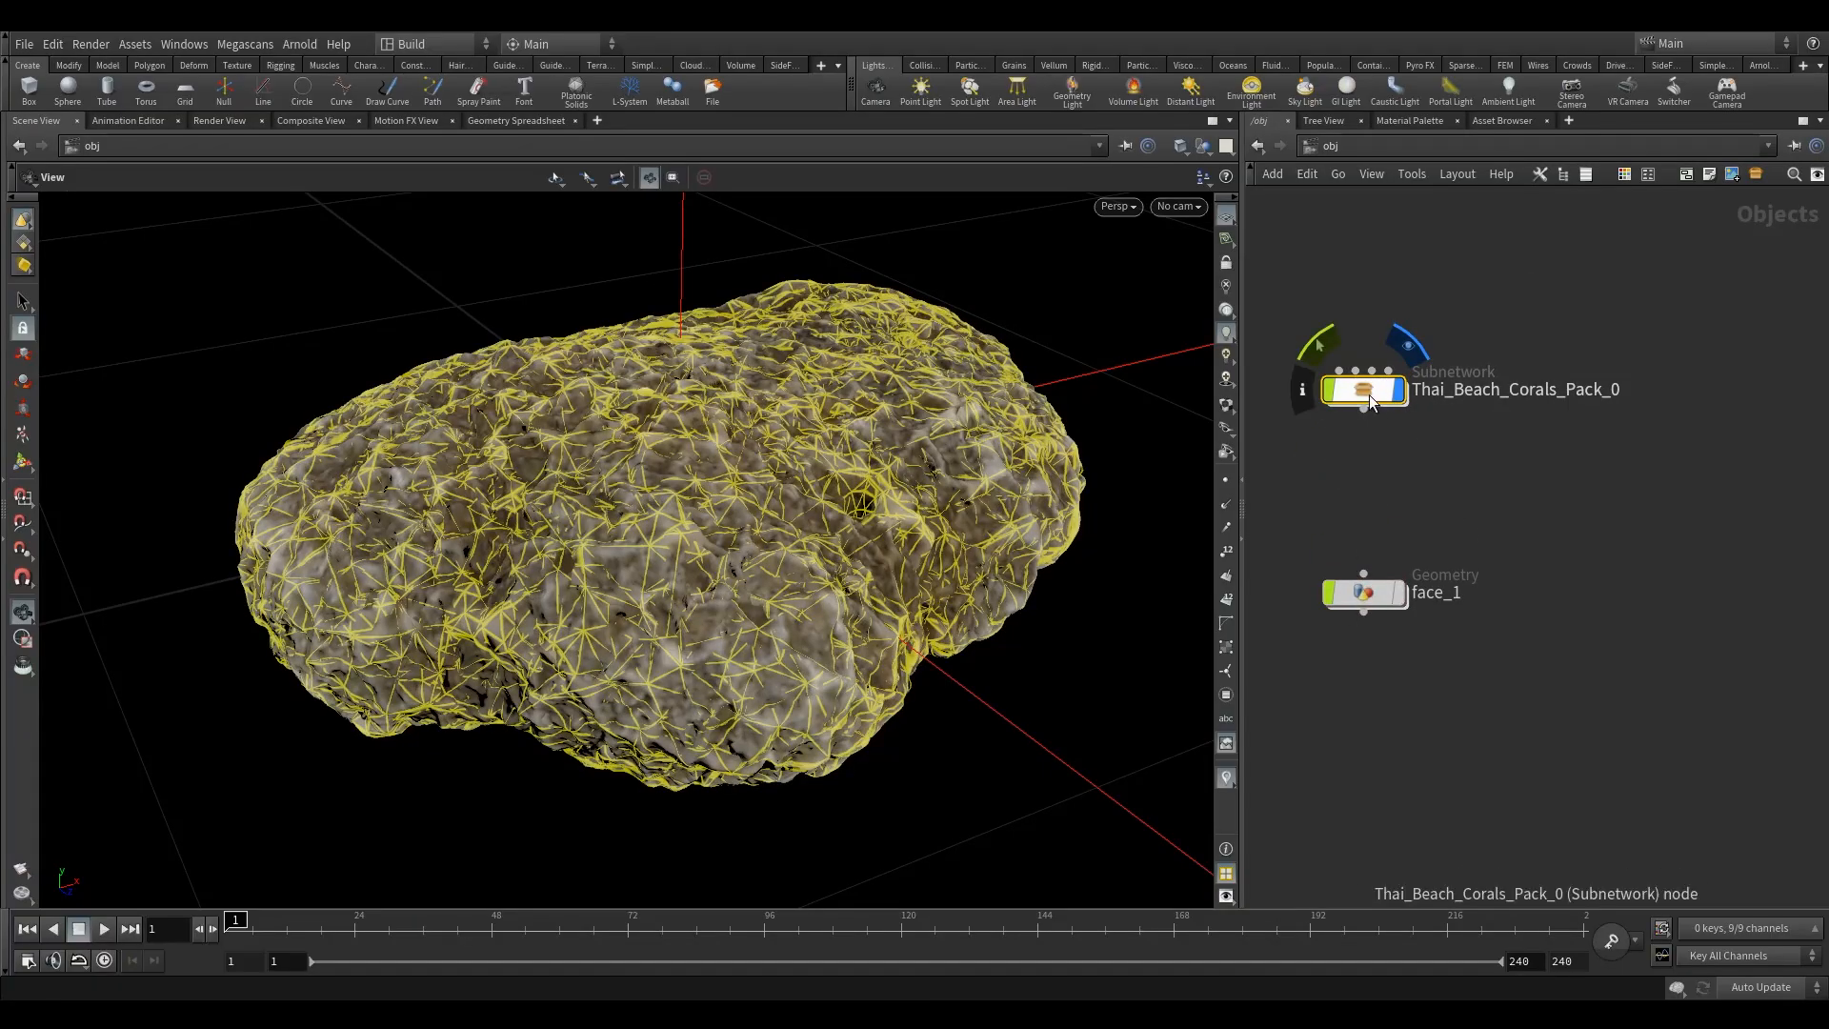
{"action": "double_click", "coordinate": [1369, 394]}
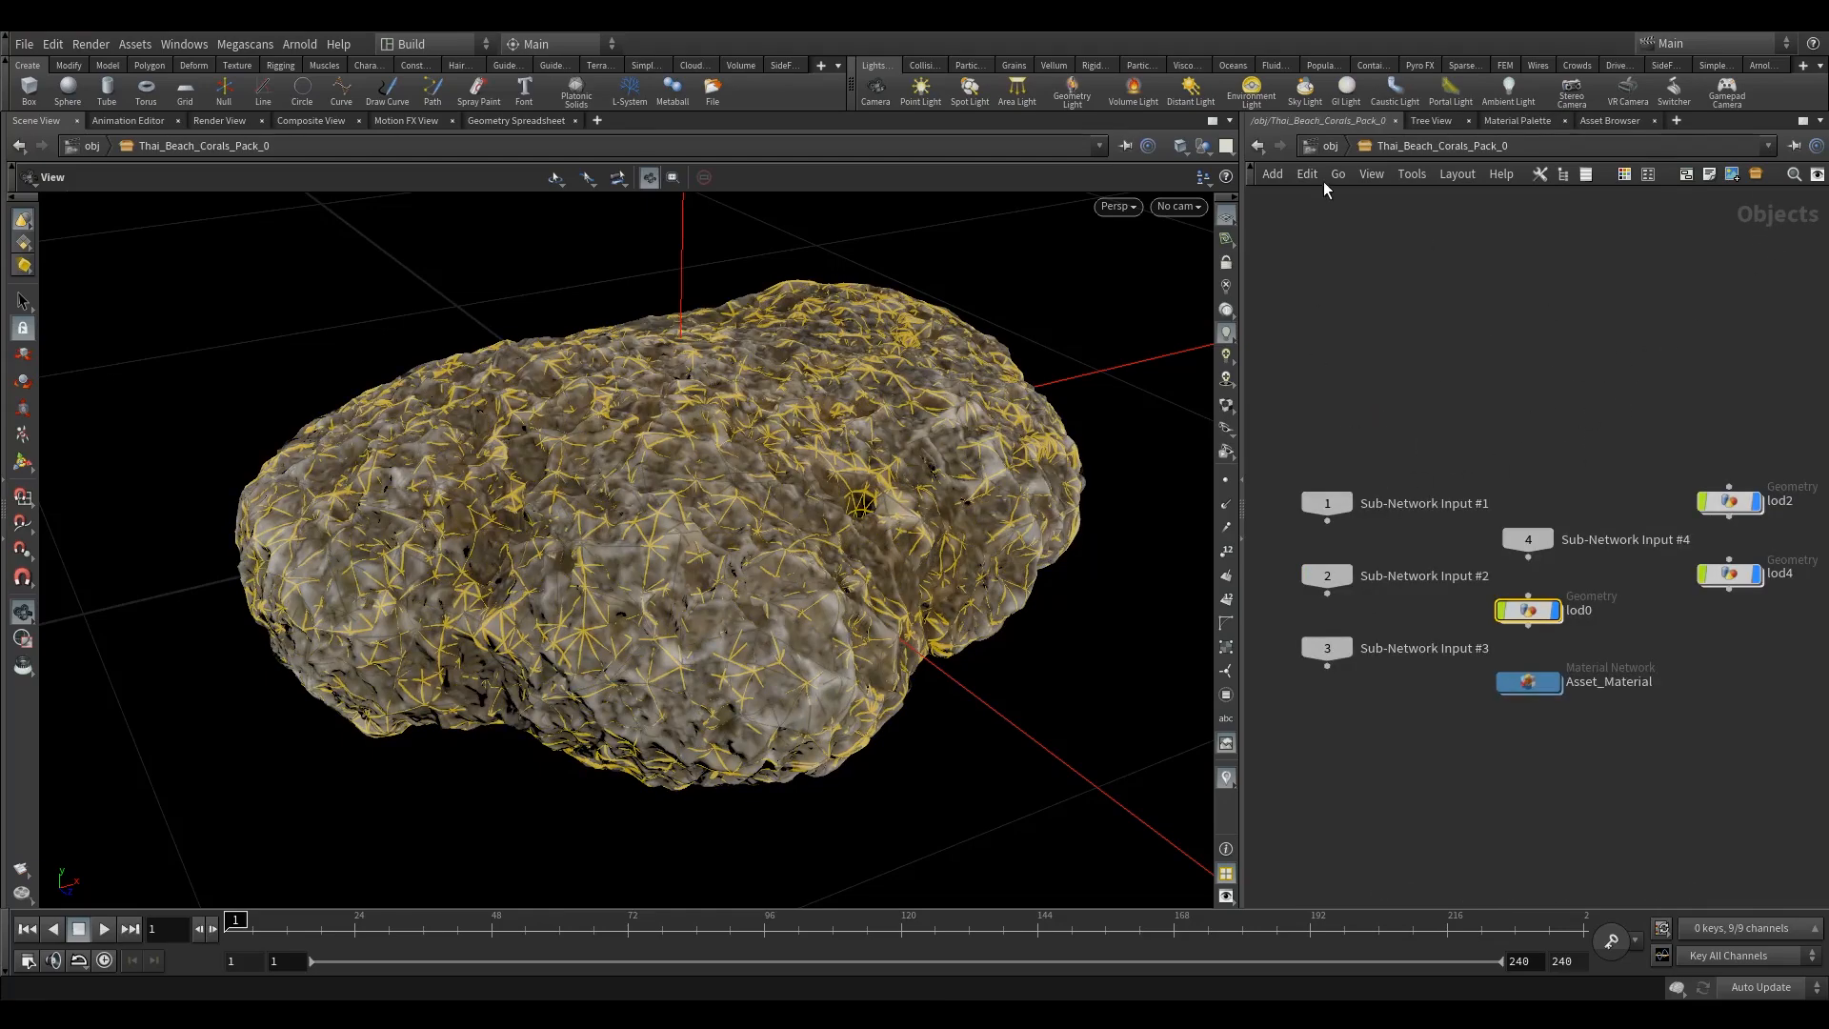
{"action": "left_click", "coordinate": [1325, 150]}
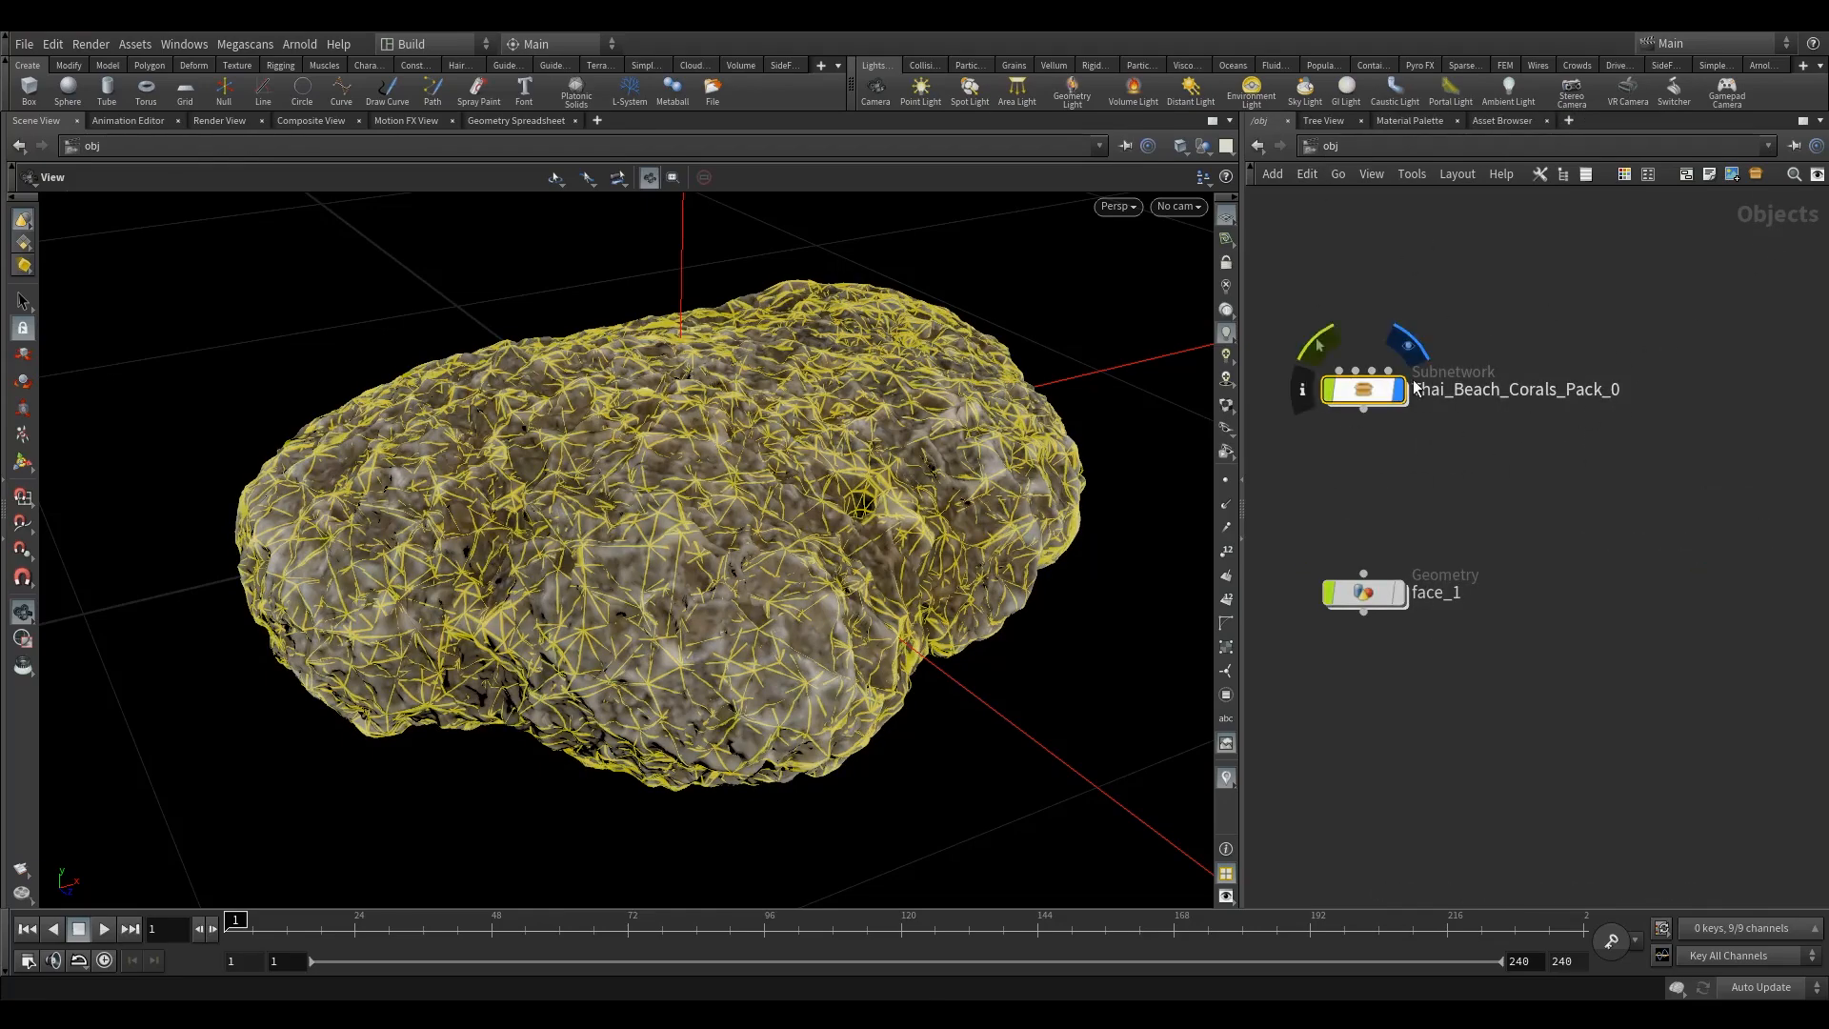
{"action": "left_click", "coordinate": [1464, 500]}
Step: Look inside the Thai_Beach_Corals_Pack_0 subnetwork at its LOD geometries and select the Asset_Material network
{"action": "mouse_move", "coordinate": [1365, 400]}
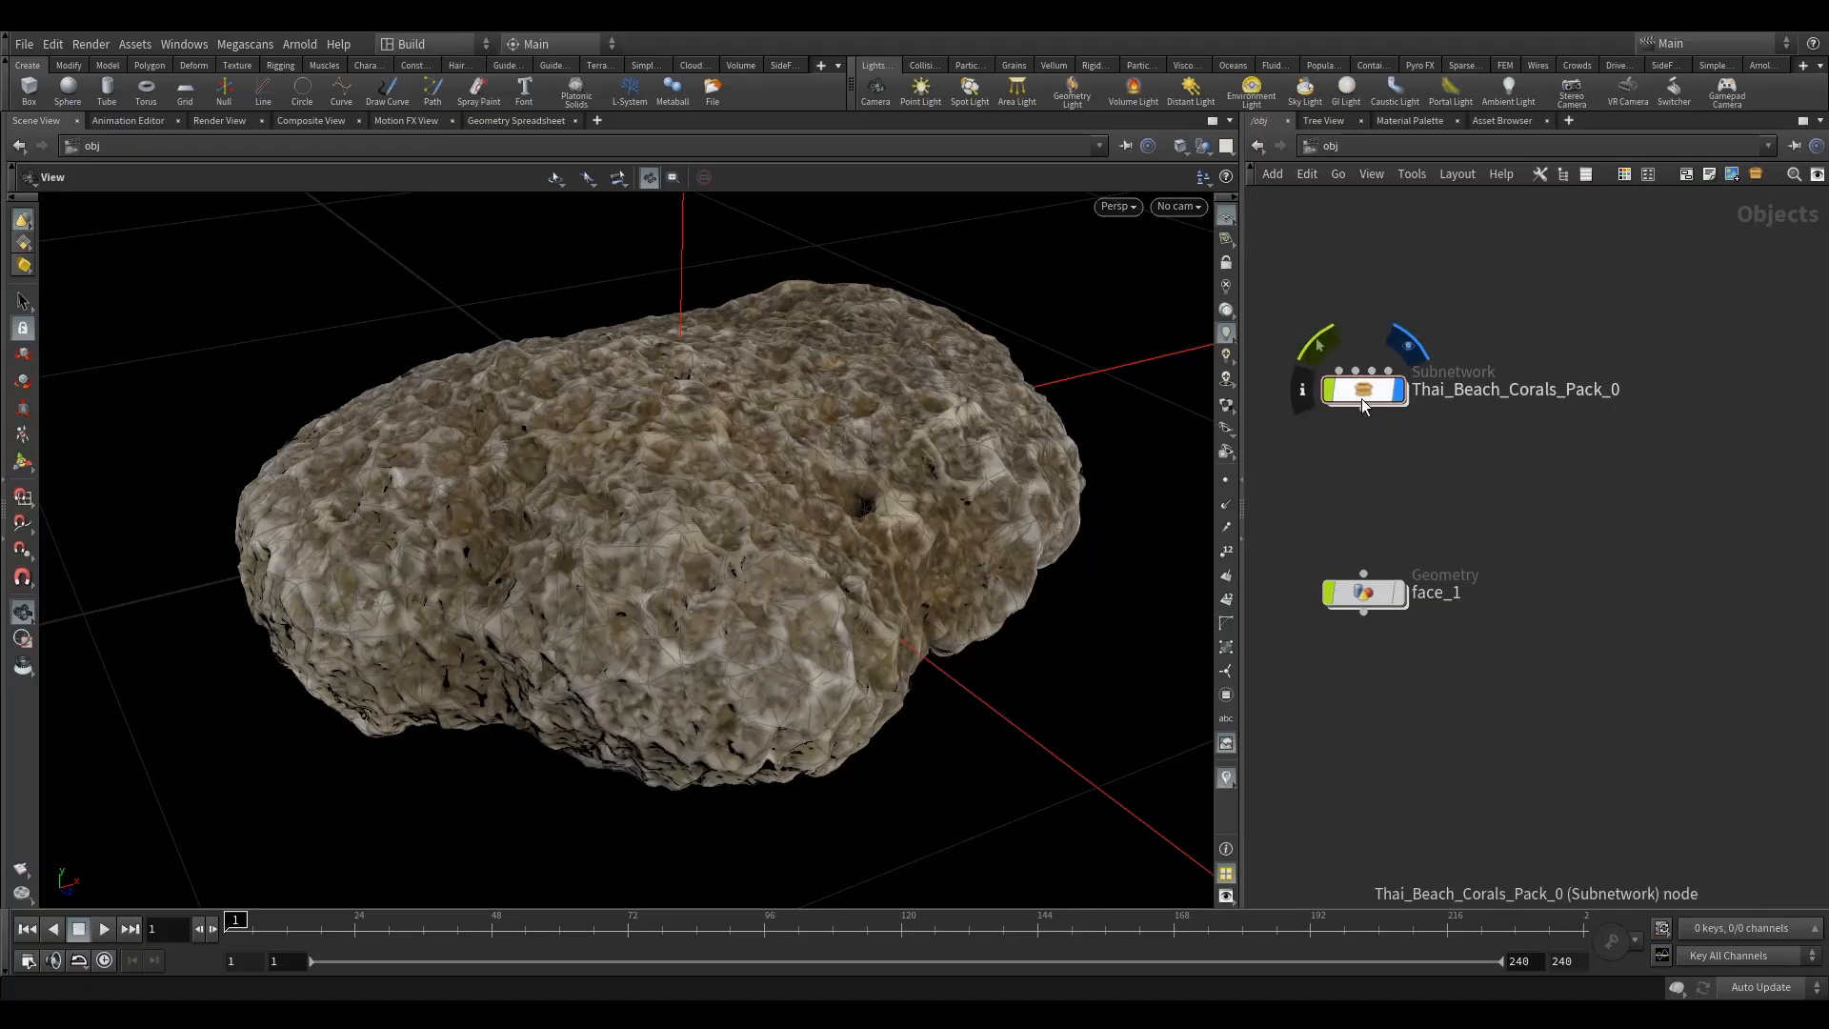
{"action": "double_click", "coordinate": [1362, 398]}
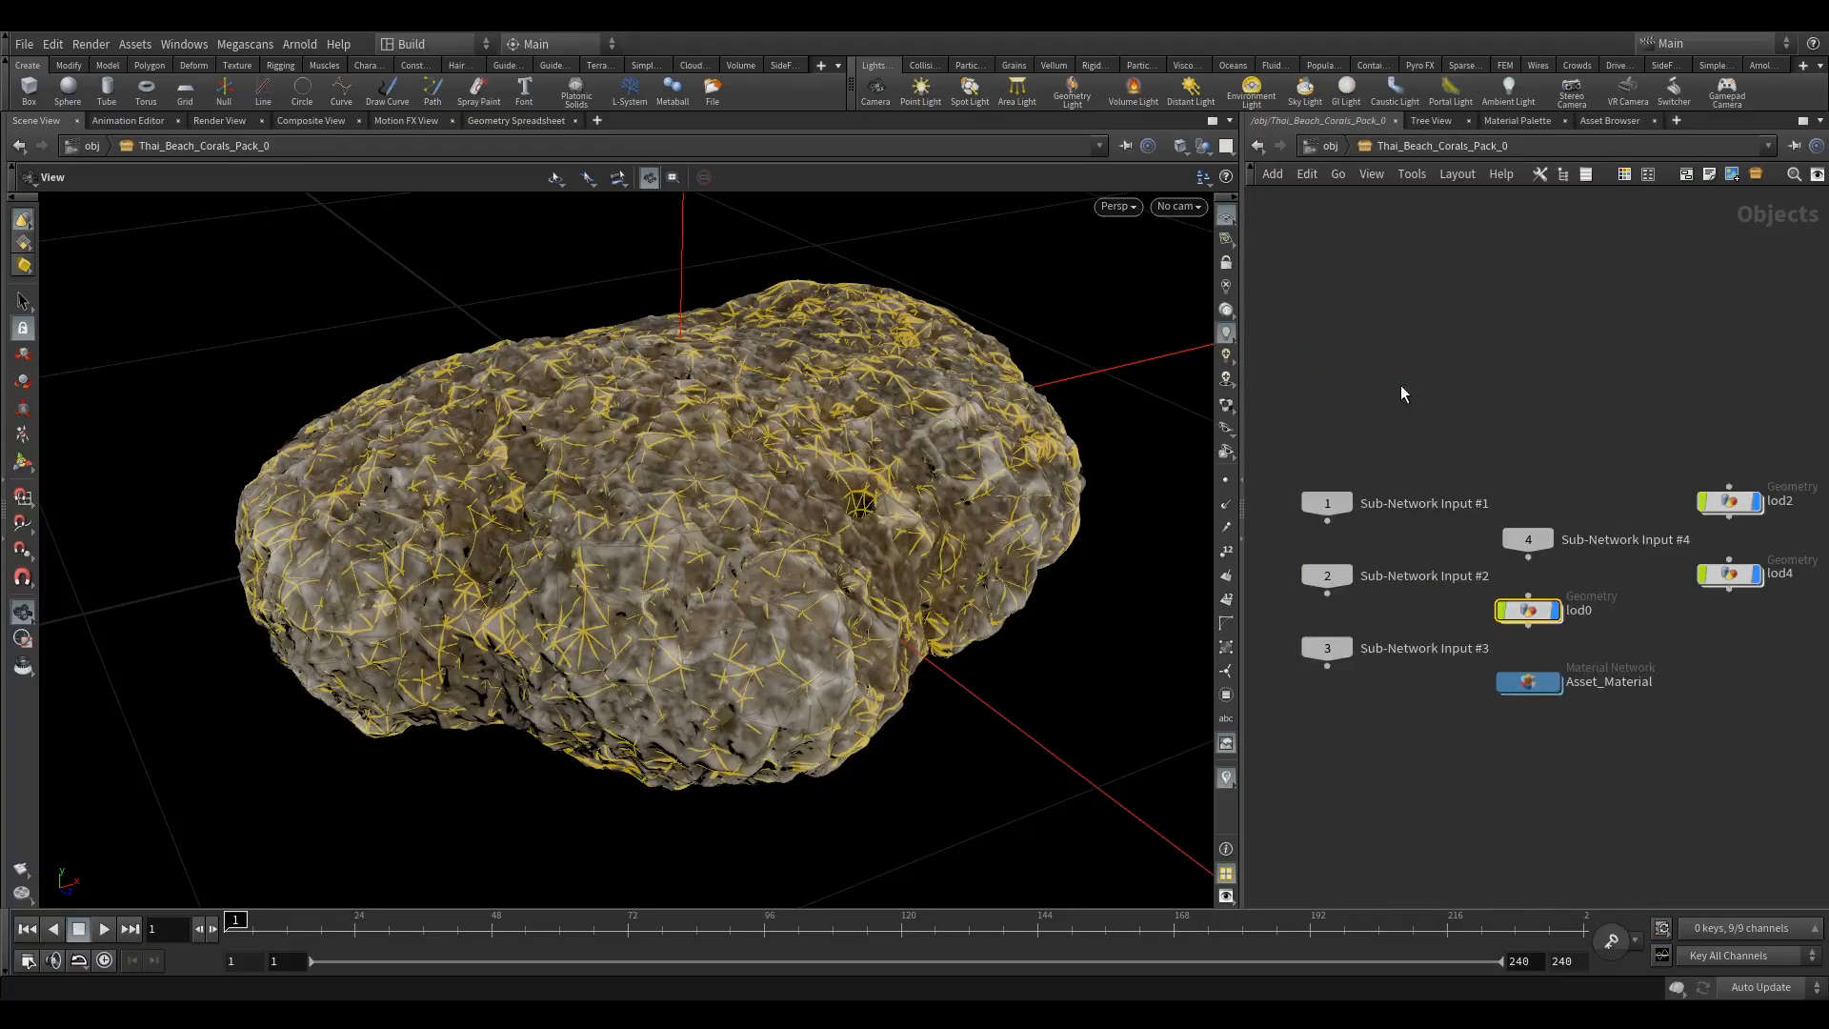
{"action": "left_click", "coordinate": [1331, 146]}
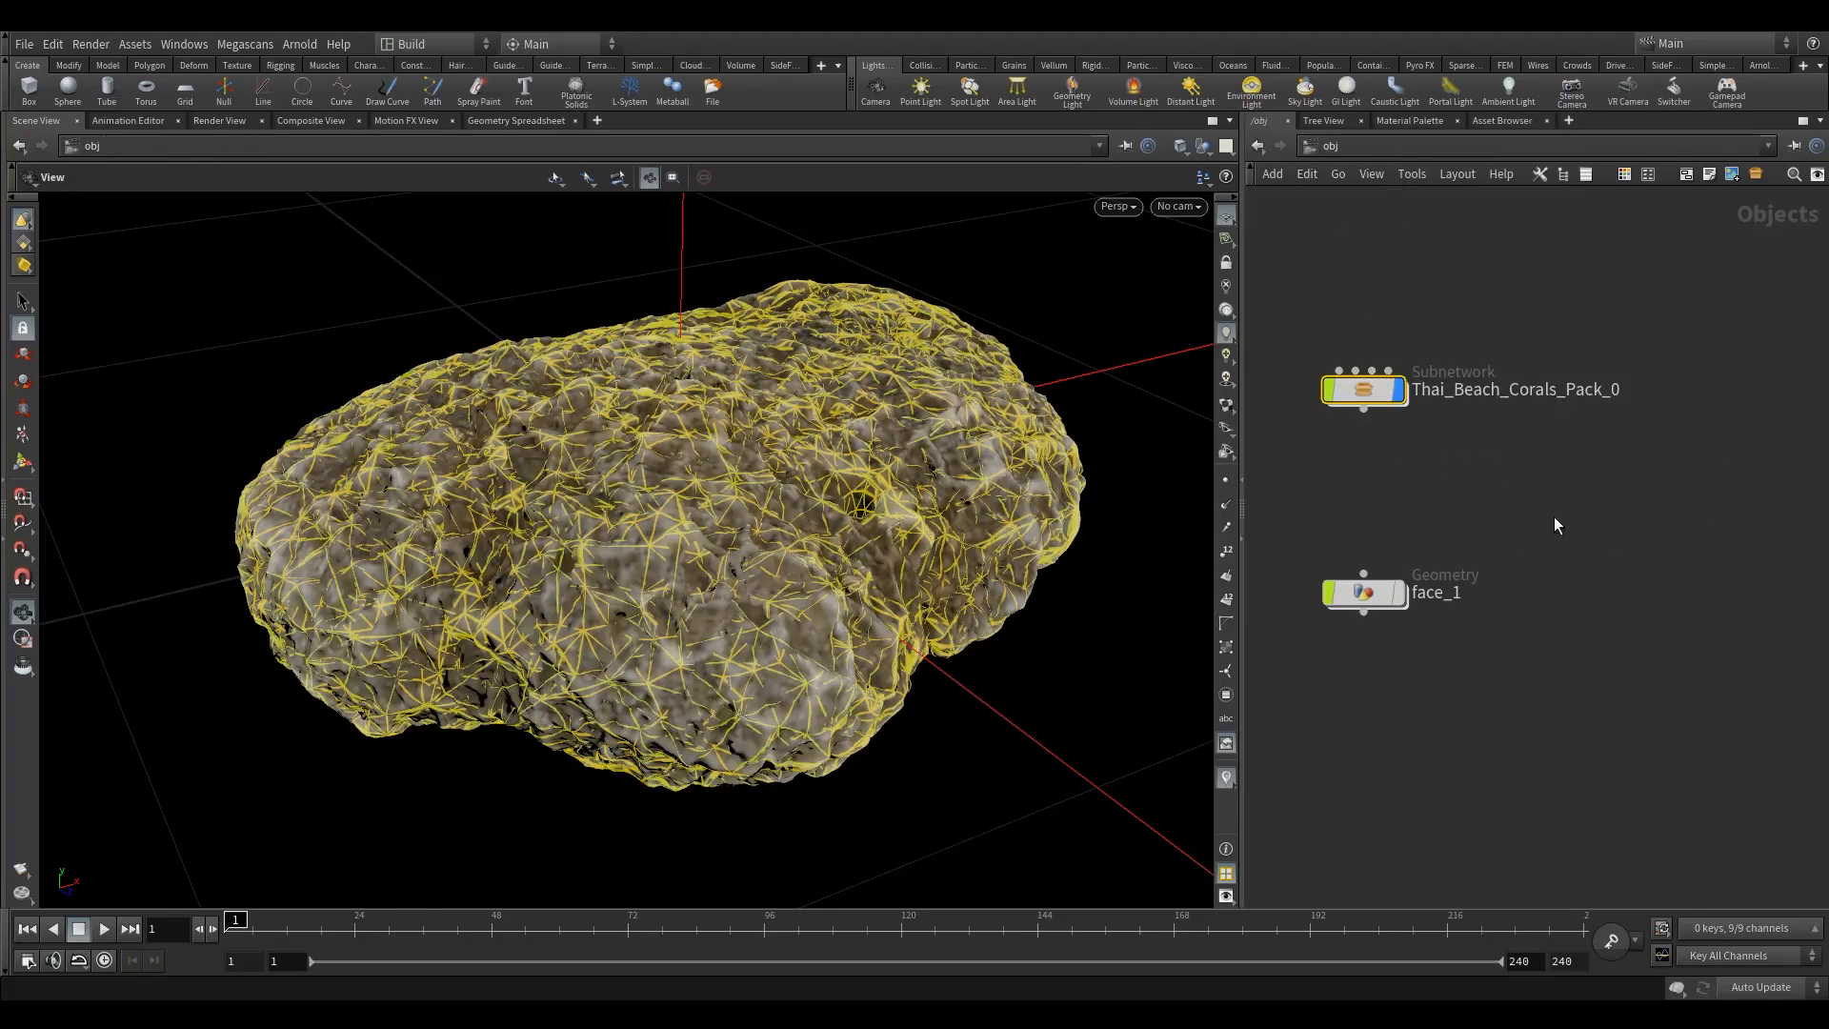
{"action": "double_click", "coordinate": [1360, 396]}
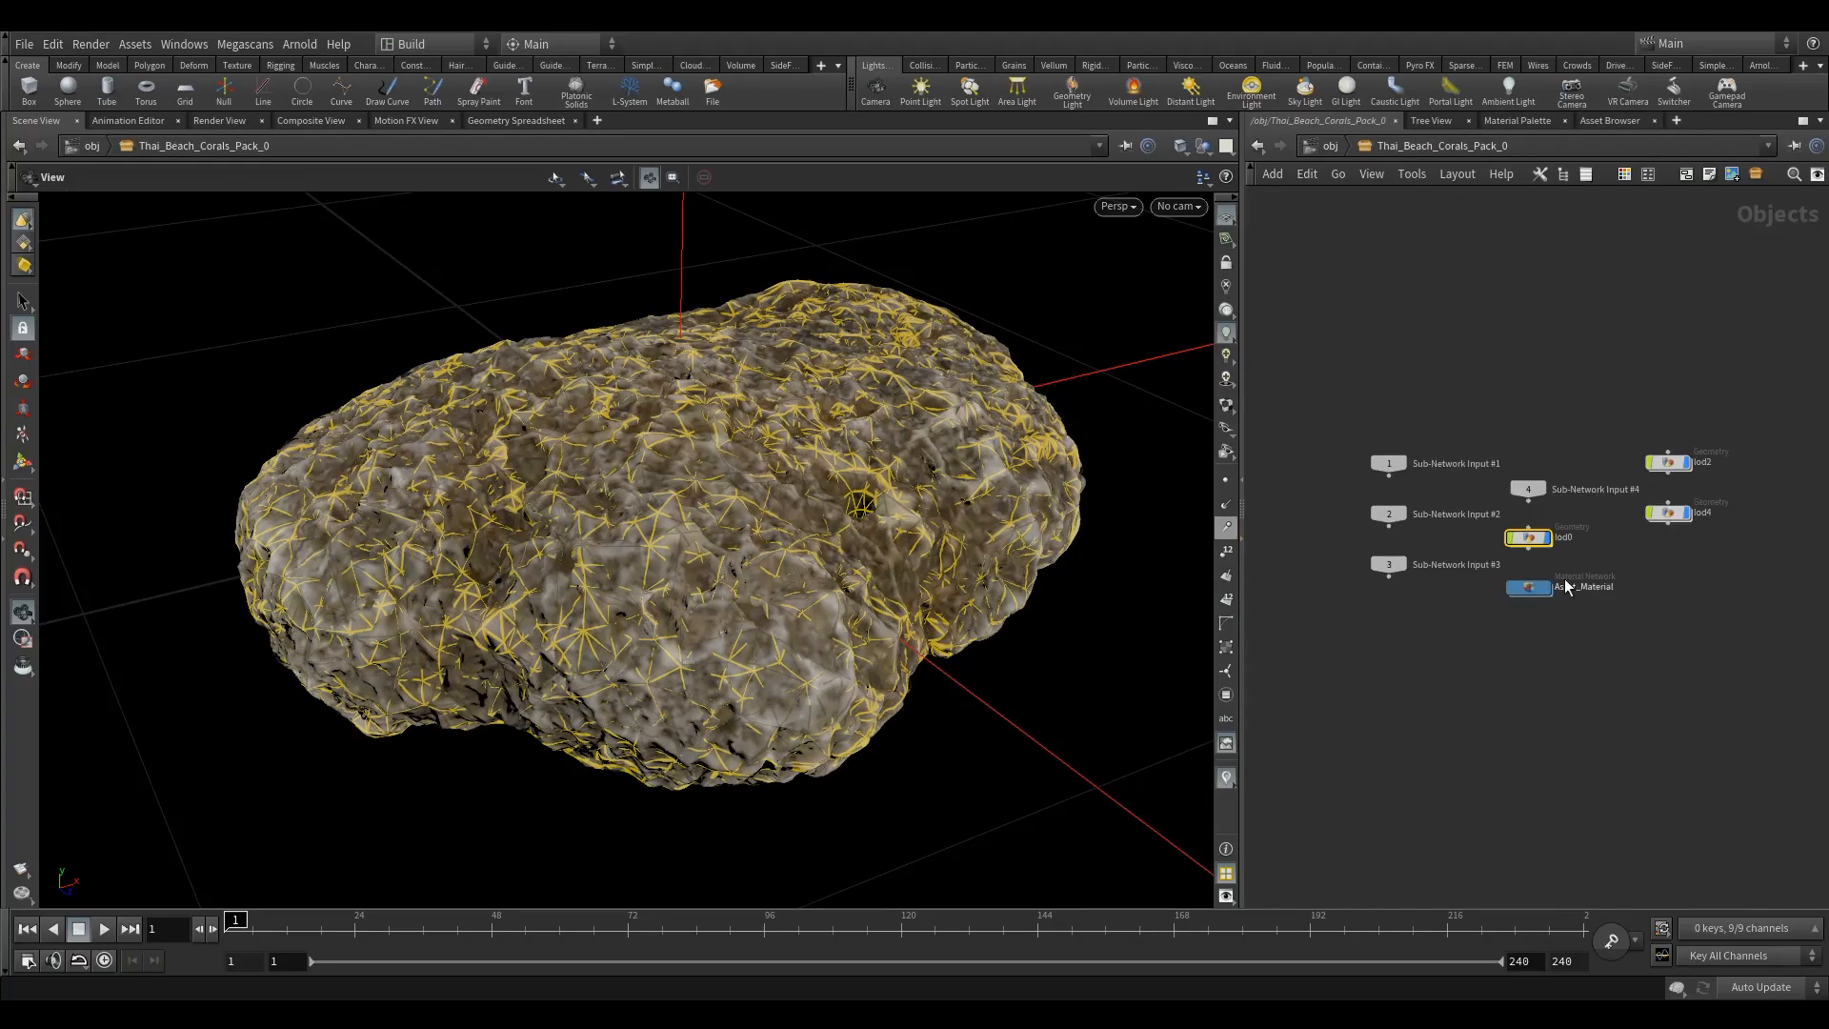
{"action": "left_click", "coordinate": [1529, 588]}
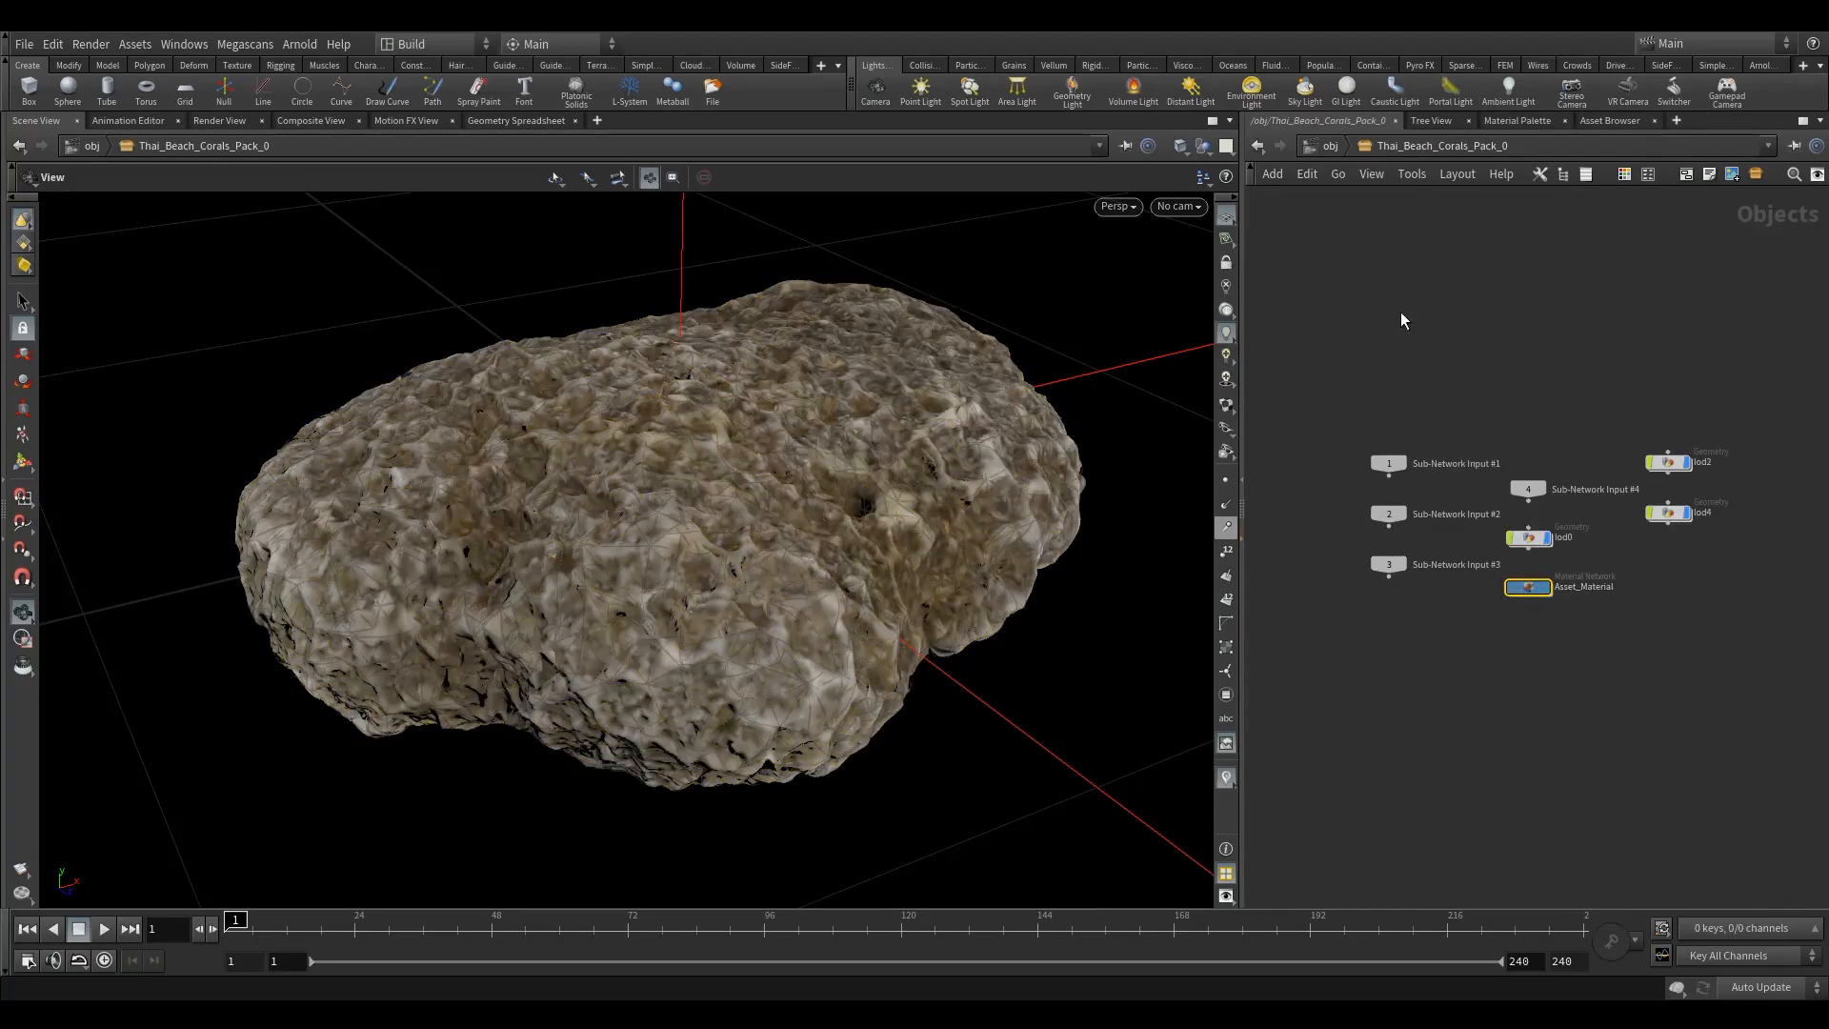
{"action": "left_click_drag", "start_coordinate": [1057, 449], "coordinate": [1061, 482]}
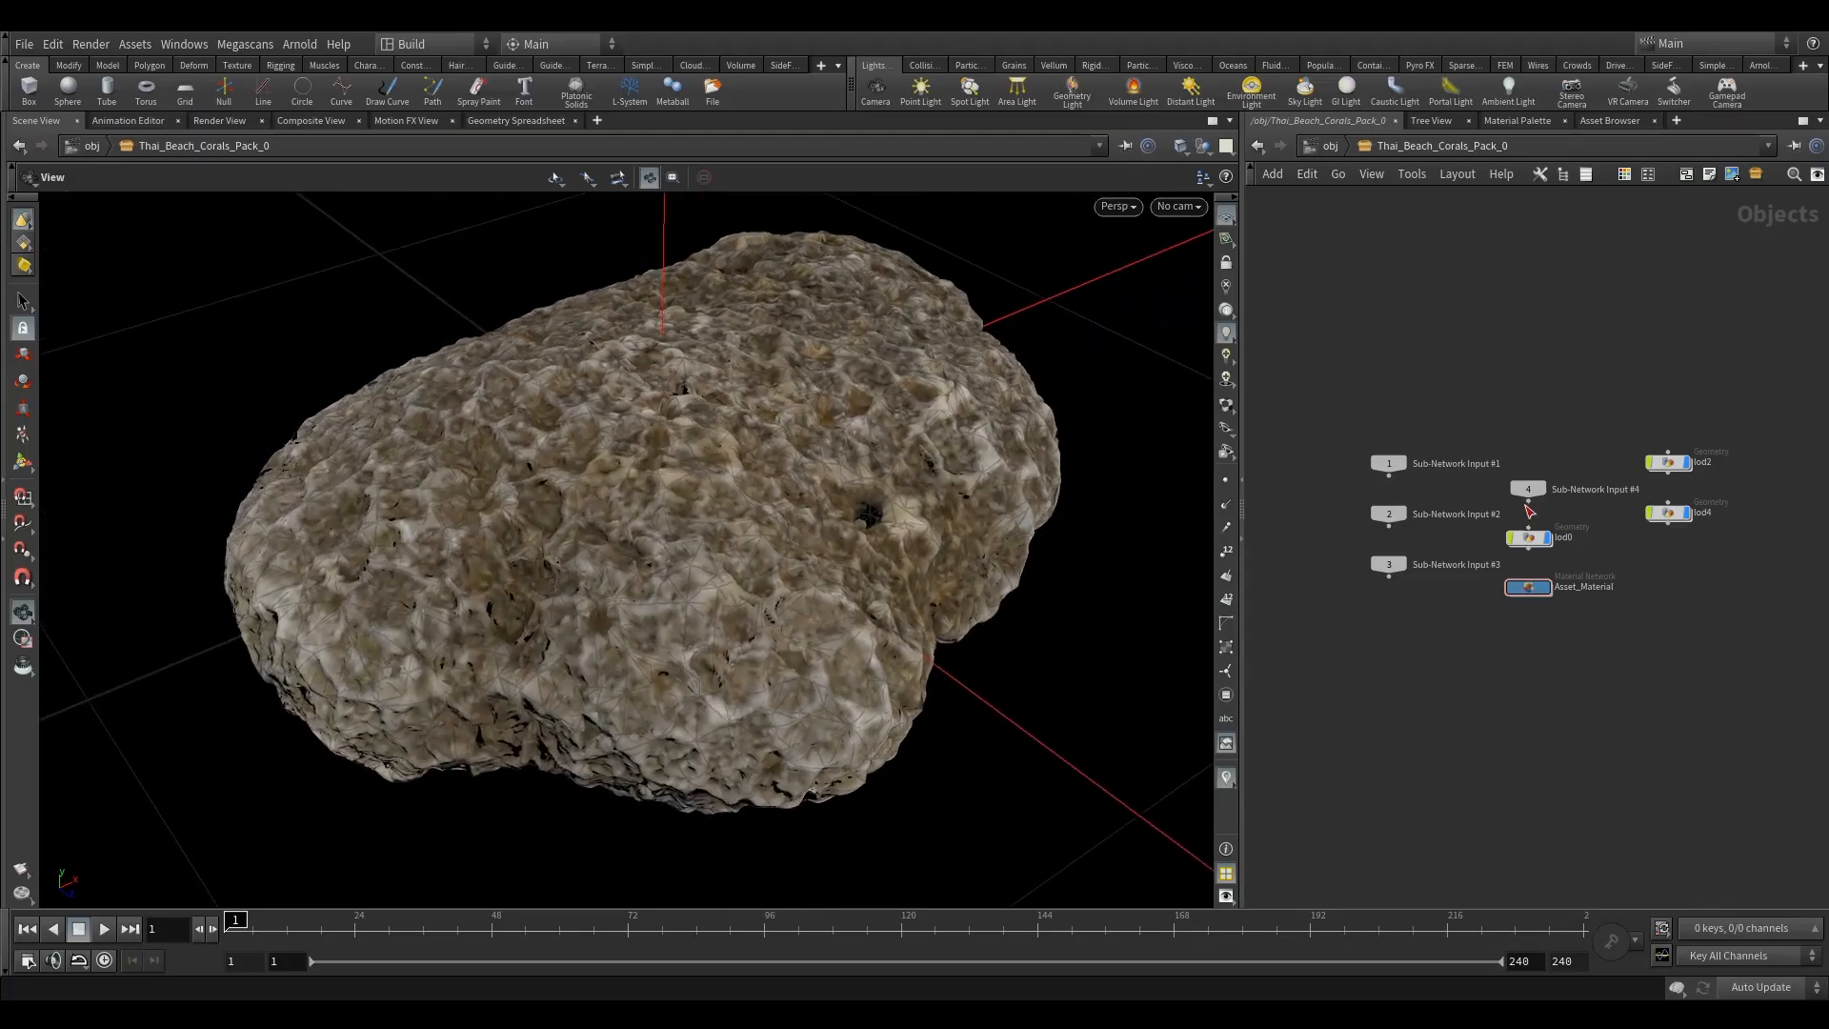
Step: Hide the lod2 and lod4 geometries in the corals subnetwork so that only lod0 is displayed
{"action": "middle_click_drag", "start_coordinate": [1604, 425], "coordinate": [1384, 354]}
{"action": "left_click", "coordinate": [1326, 469]}
{"action": "left_click", "coordinate": [1468, 443]}
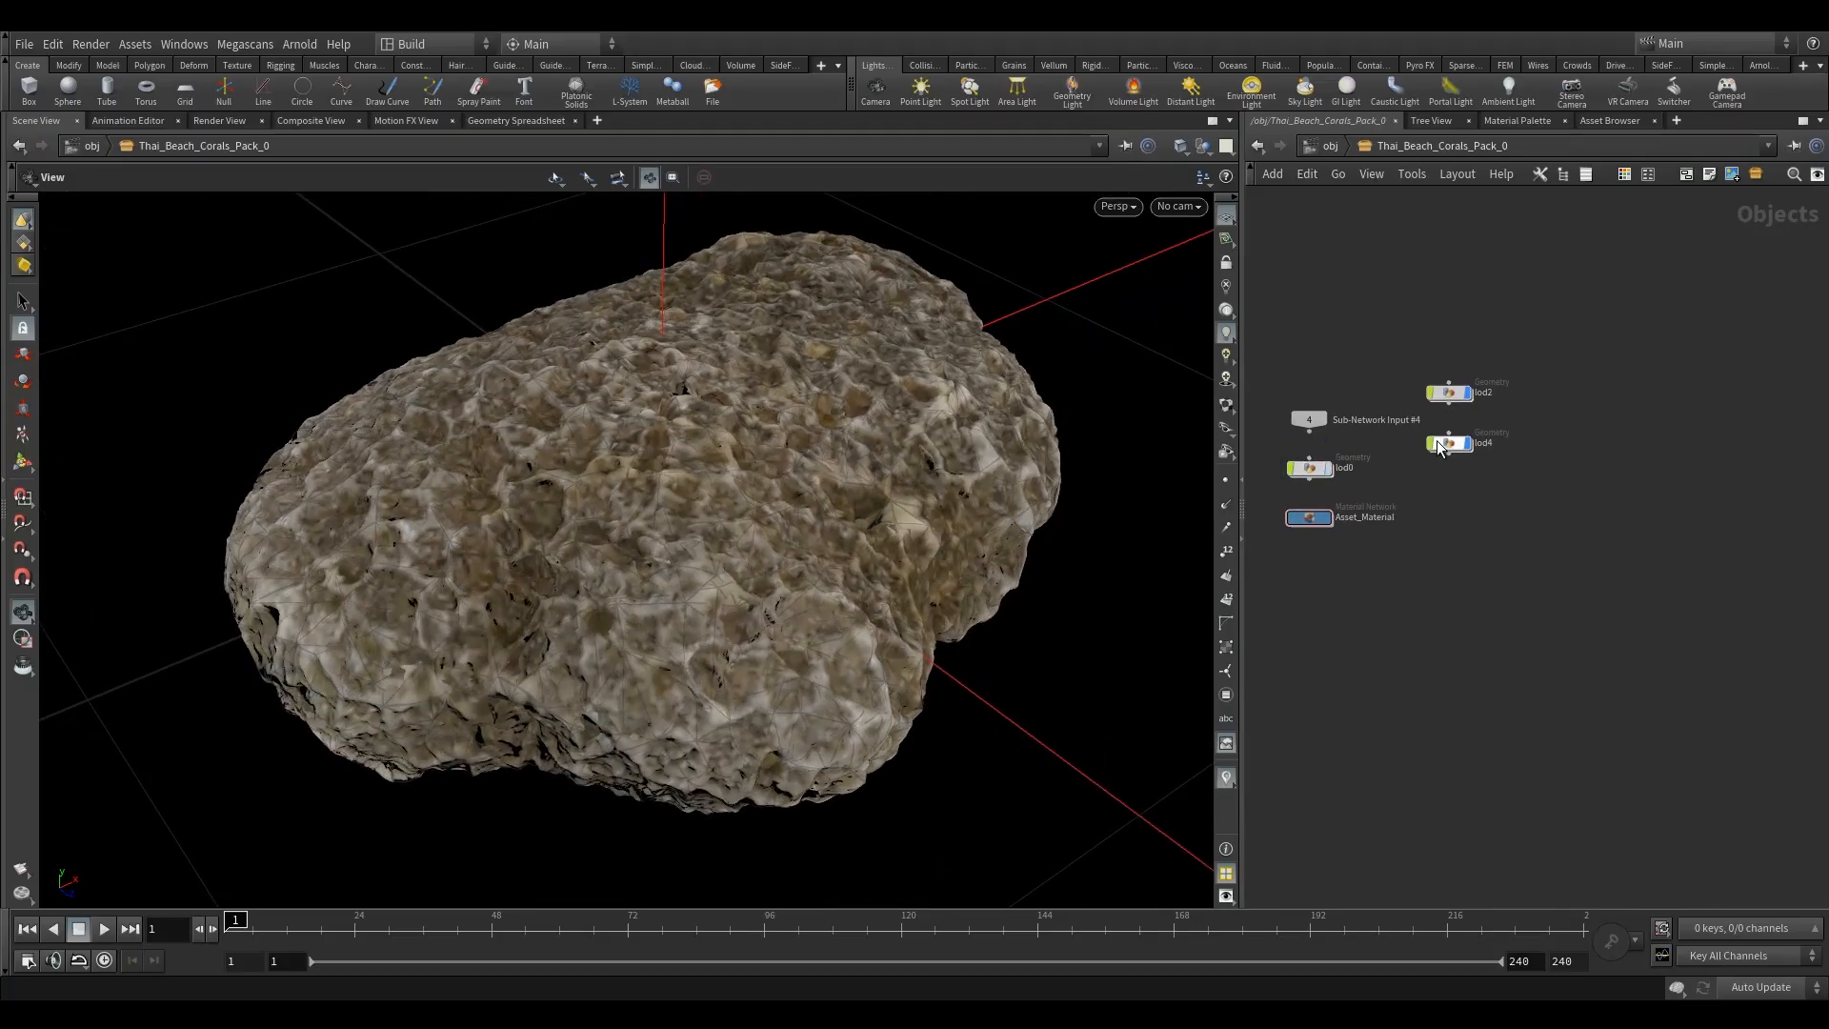
{"action": "left_click", "coordinate": [1469, 392]}
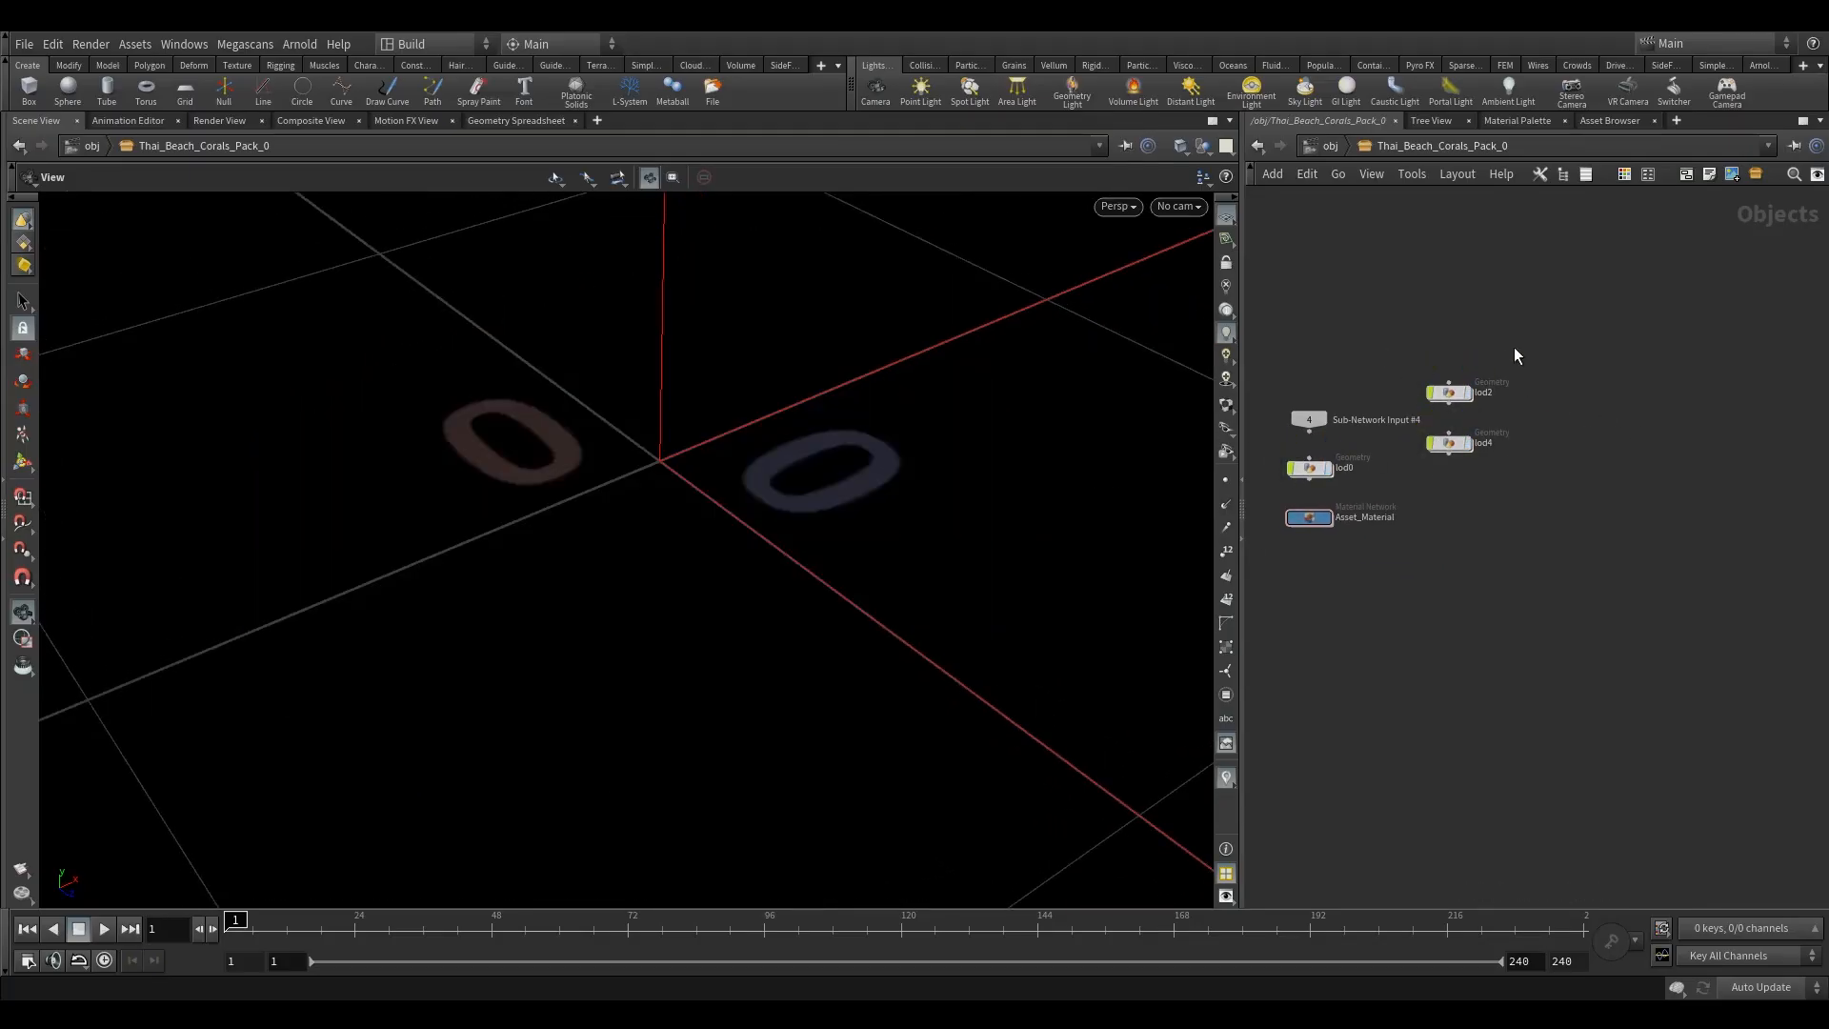
{"action": "left_click", "coordinate": [1324, 468]}
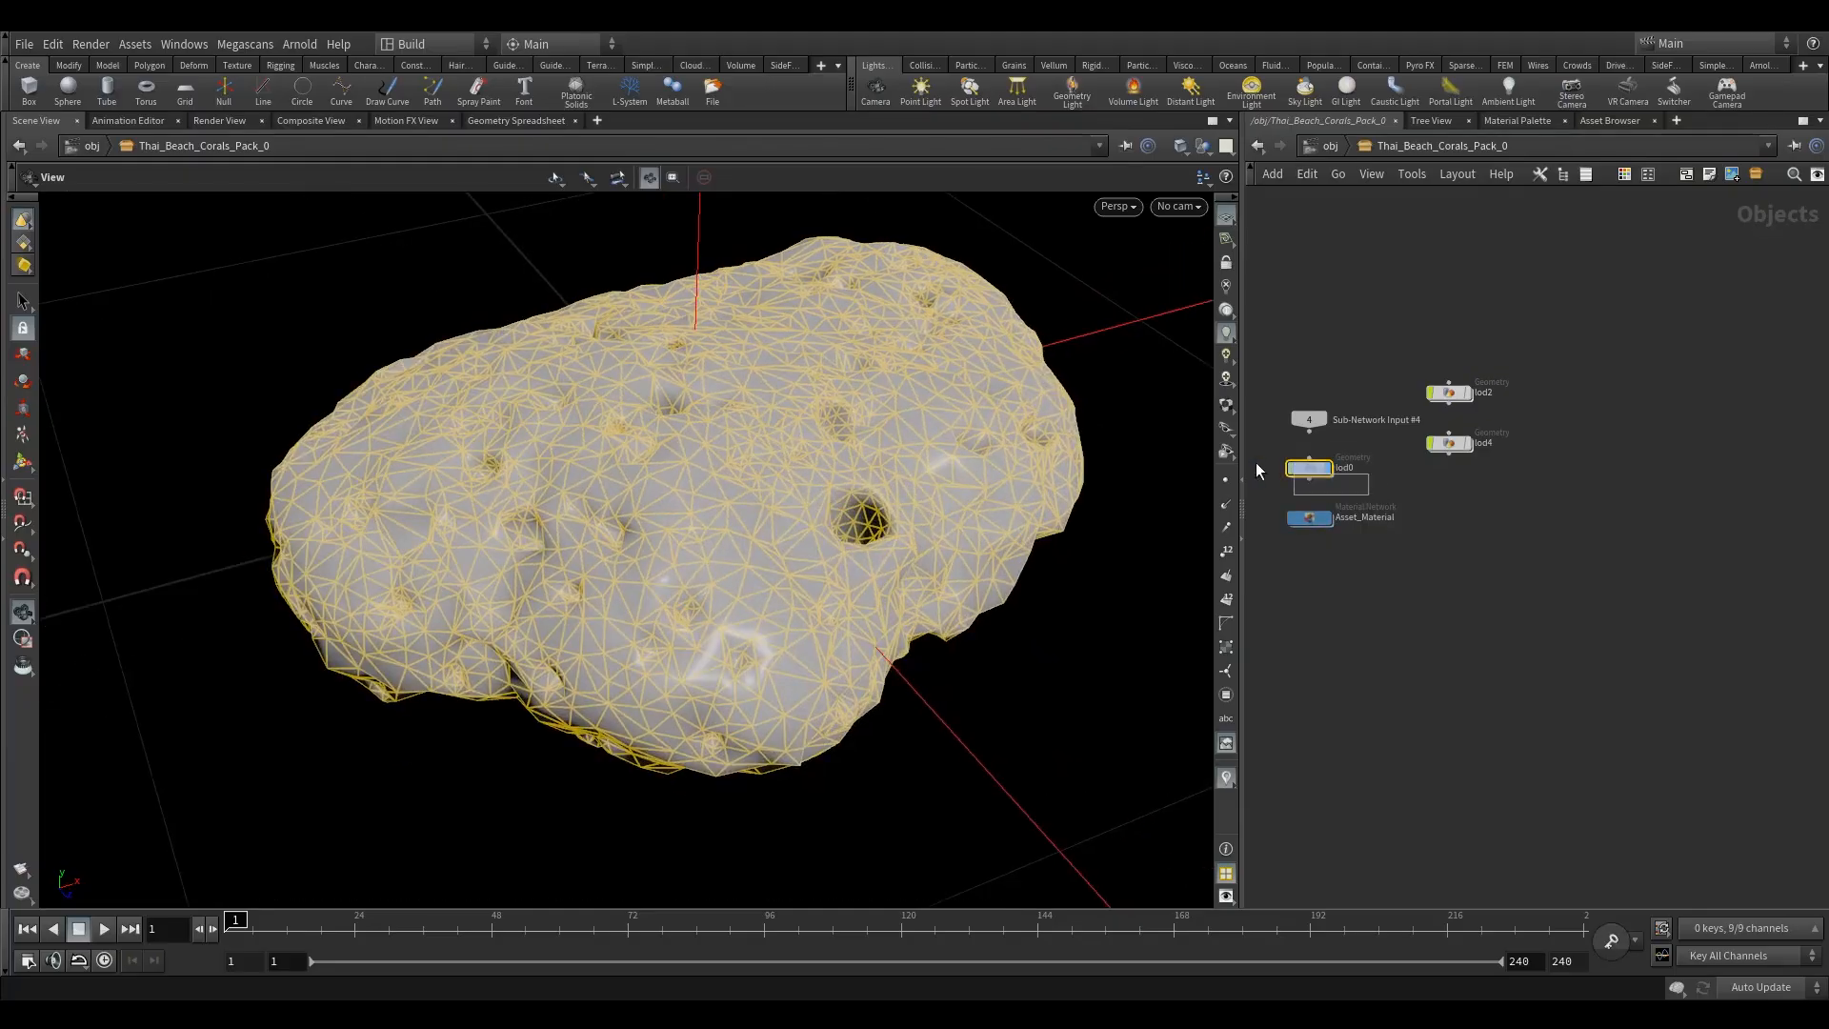
{"action": "scroll", "coordinate": [580, 568], "scroll_direction": "down", "scroll_amount": 4}
{"action": "left_click_drag", "start_coordinate": [580, 568], "coordinate": [615, 538]}
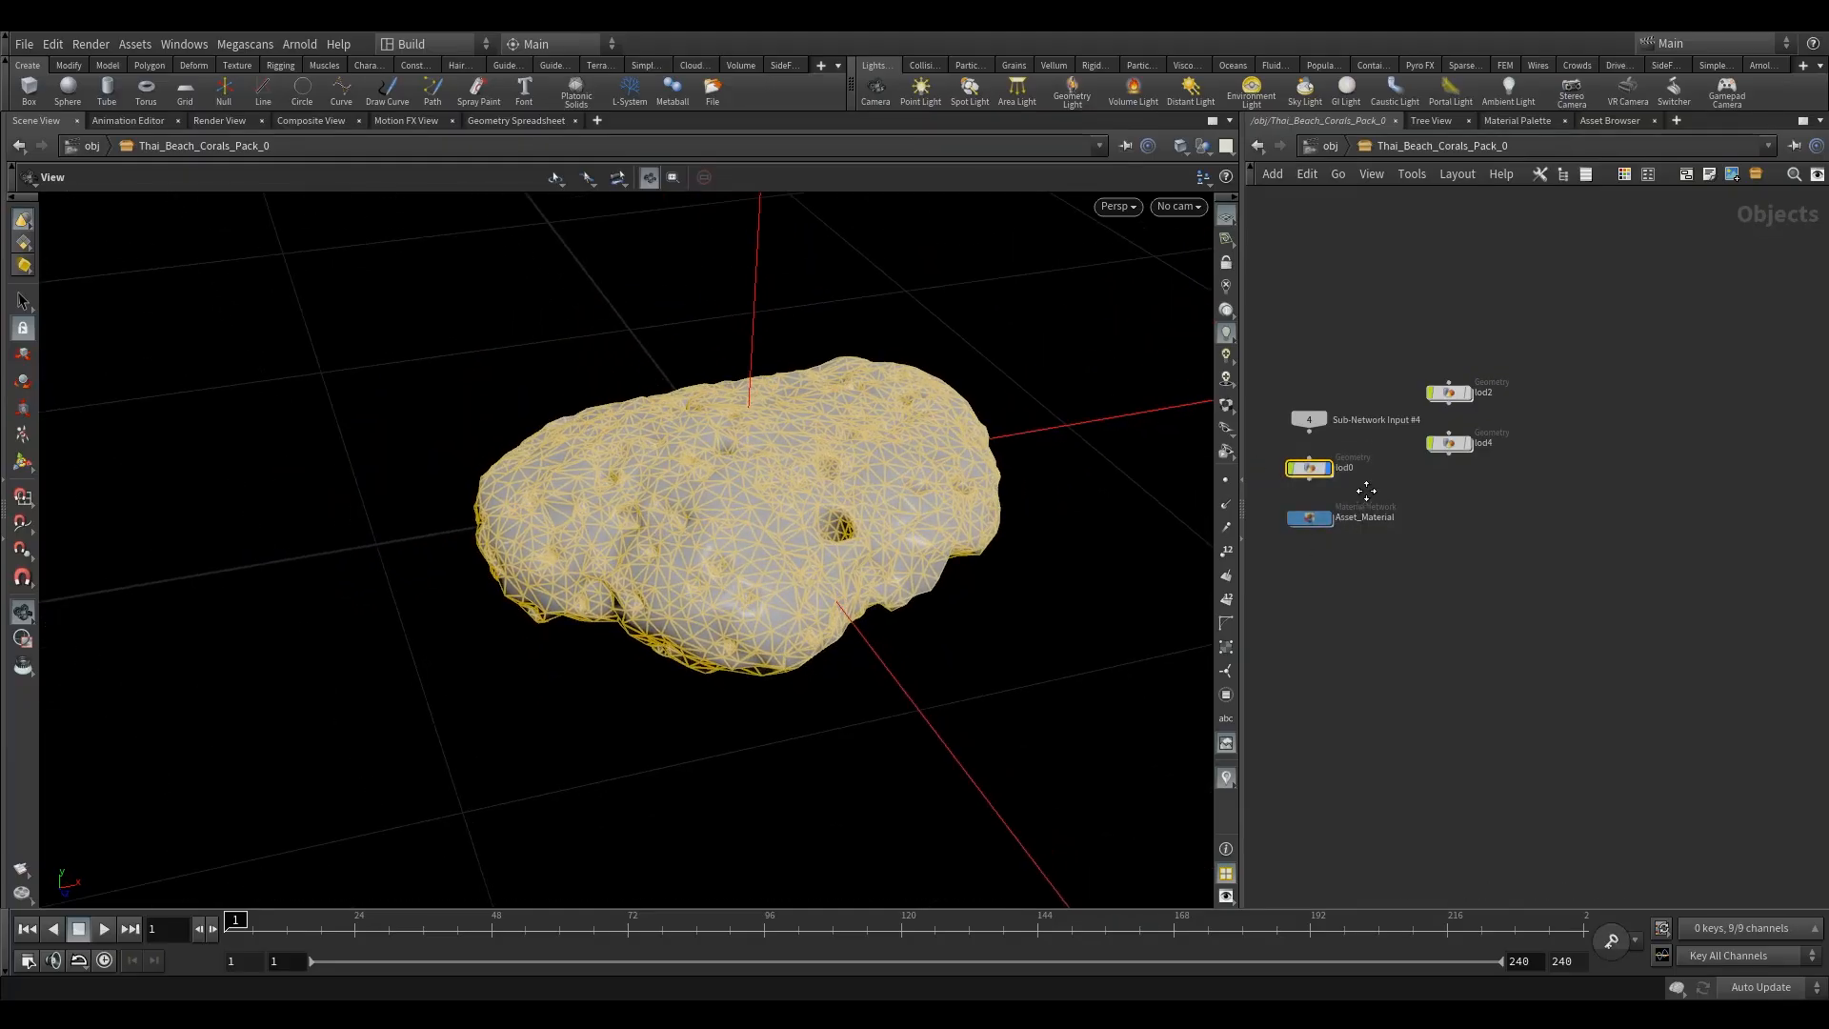
{"action": "key", "text": "h"}
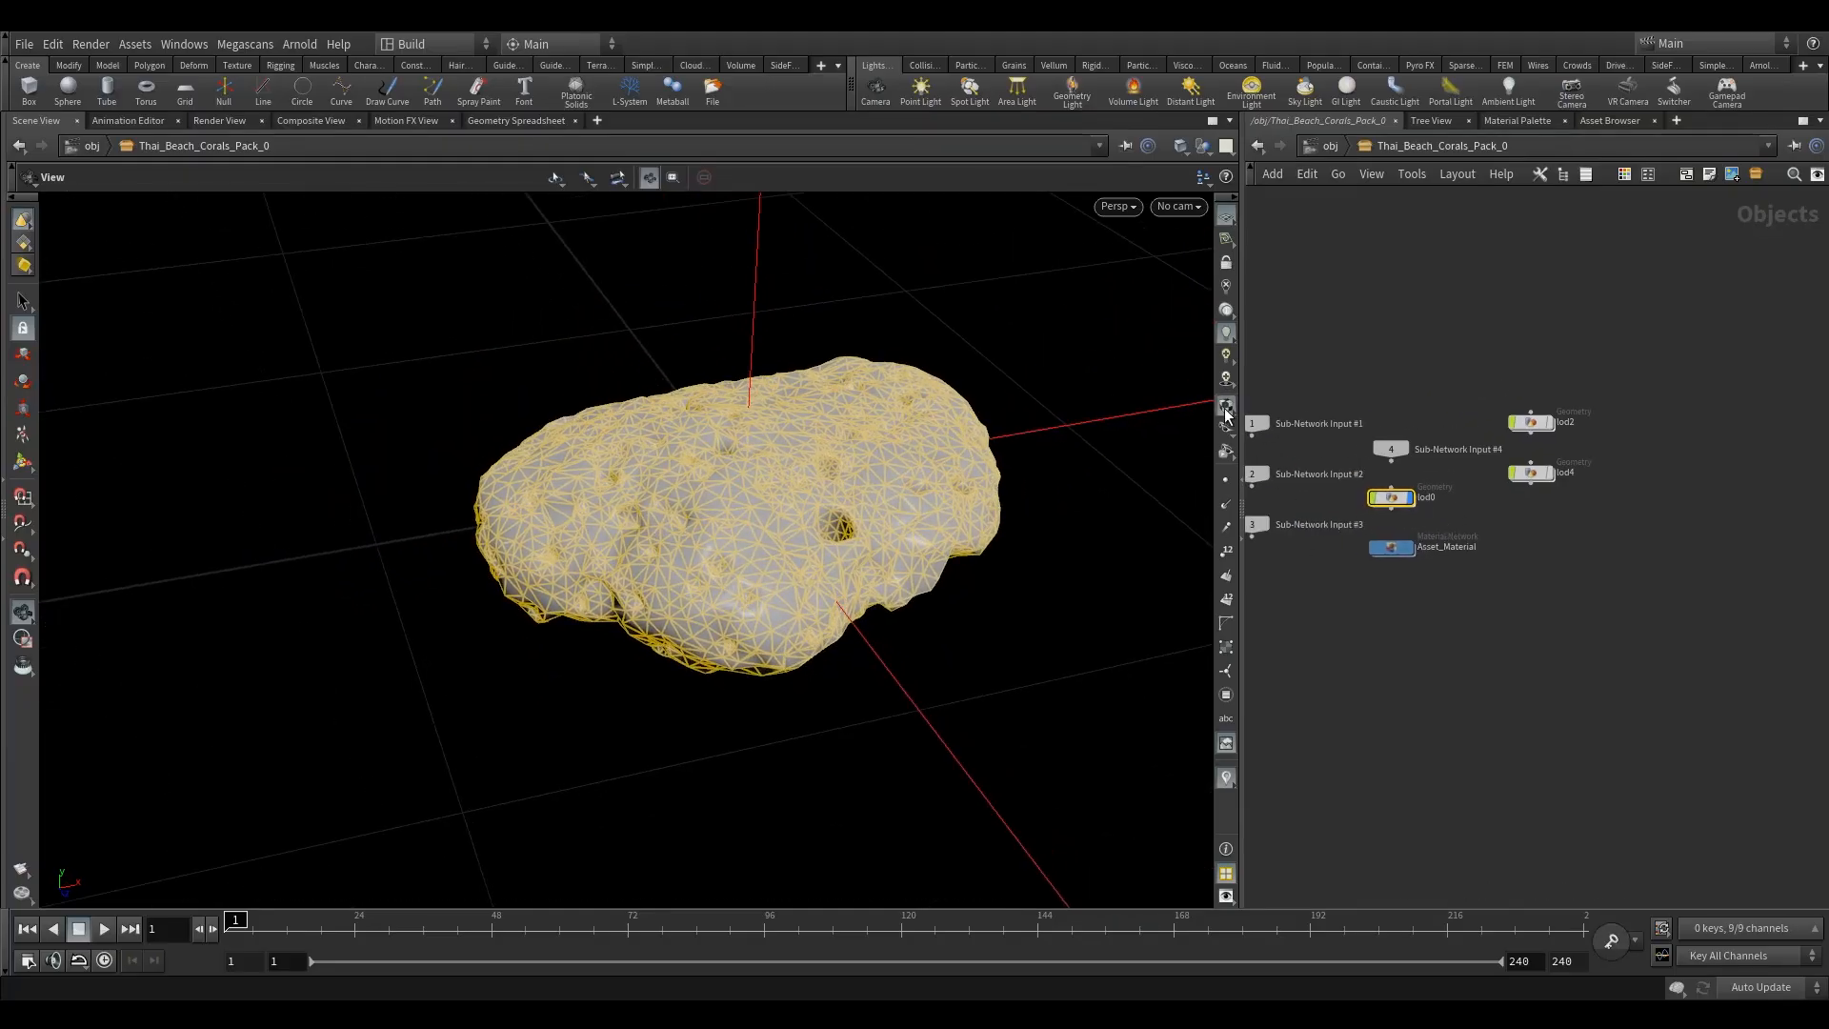
Step: Open the lod0 geometry network and display its material1 node to show all the corals together
{"action": "double_click", "coordinate": [1393, 497]}
{"action": "middle_click_drag", "start_coordinate": [1500, 453], "coordinate": [1556, 485]}
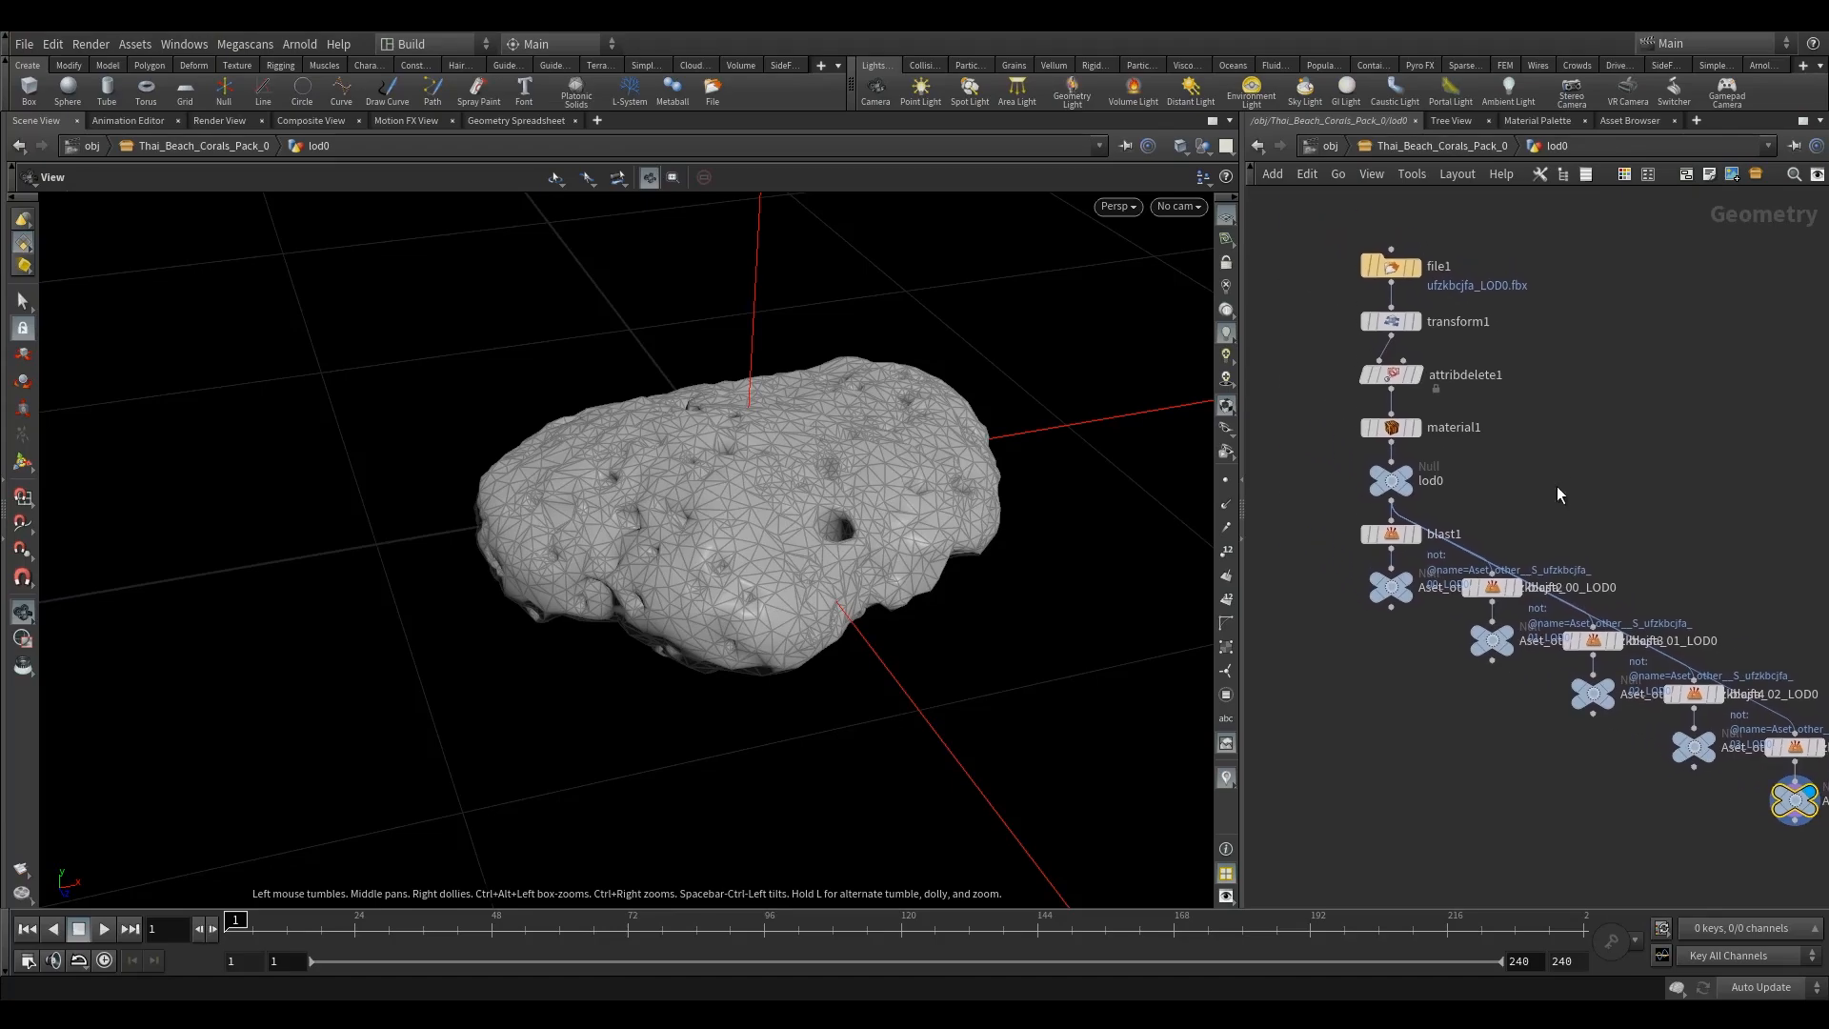
{"action": "mouse_move", "coordinate": [1388, 429]}
{"action": "left_click", "coordinate": [1423, 398]}
{"action": "left_click_drag", "start_coordinate": [1133, 491], "coordinate": [911, 543]}
{"action": "middle_click_drag", "start_coordinate": [1403, 502], "coordinate": [1359, 361]}
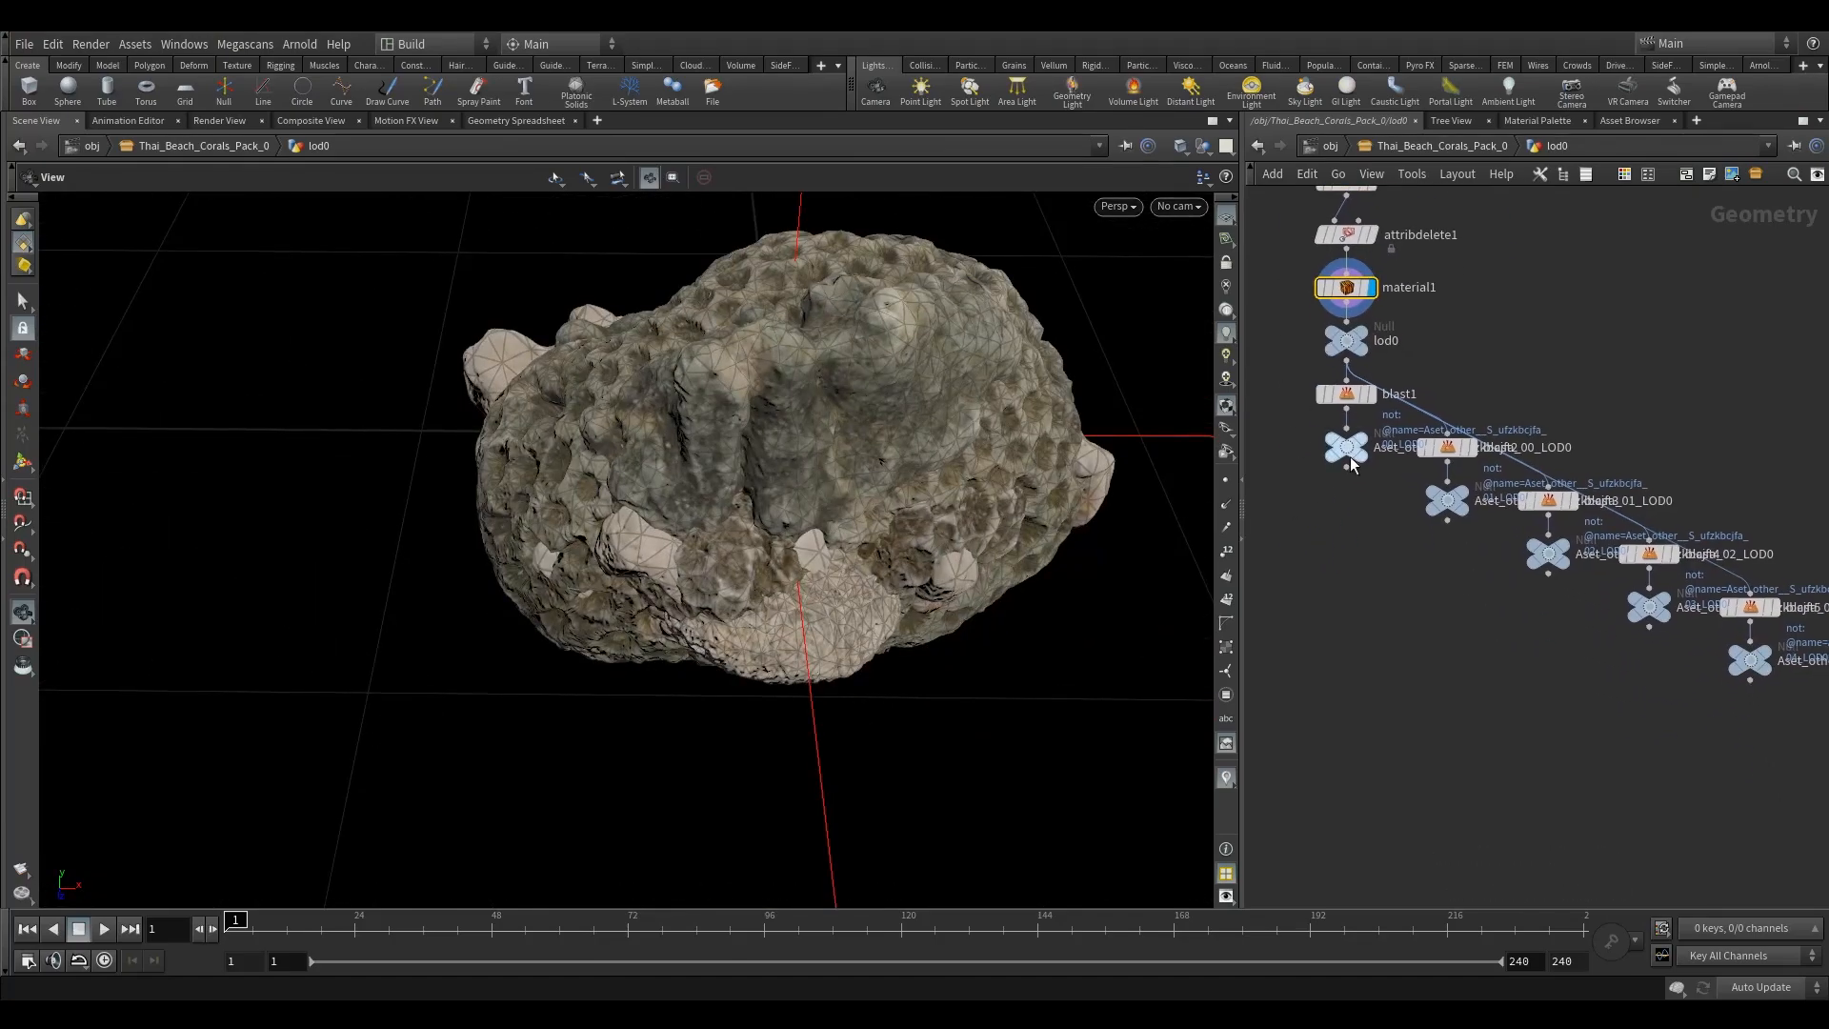
Step: Move the Aset_other__S_ufzkbcjfa_00_LOD0 null further below blast1 and display the 00, 01 and 02 corals in turn
{"action": "left_click_drag", "start_coordinate": [1382, 427], "coordinate": [1374, 550]}
{"action": "left_click", "coordinate": [1373, 542]}
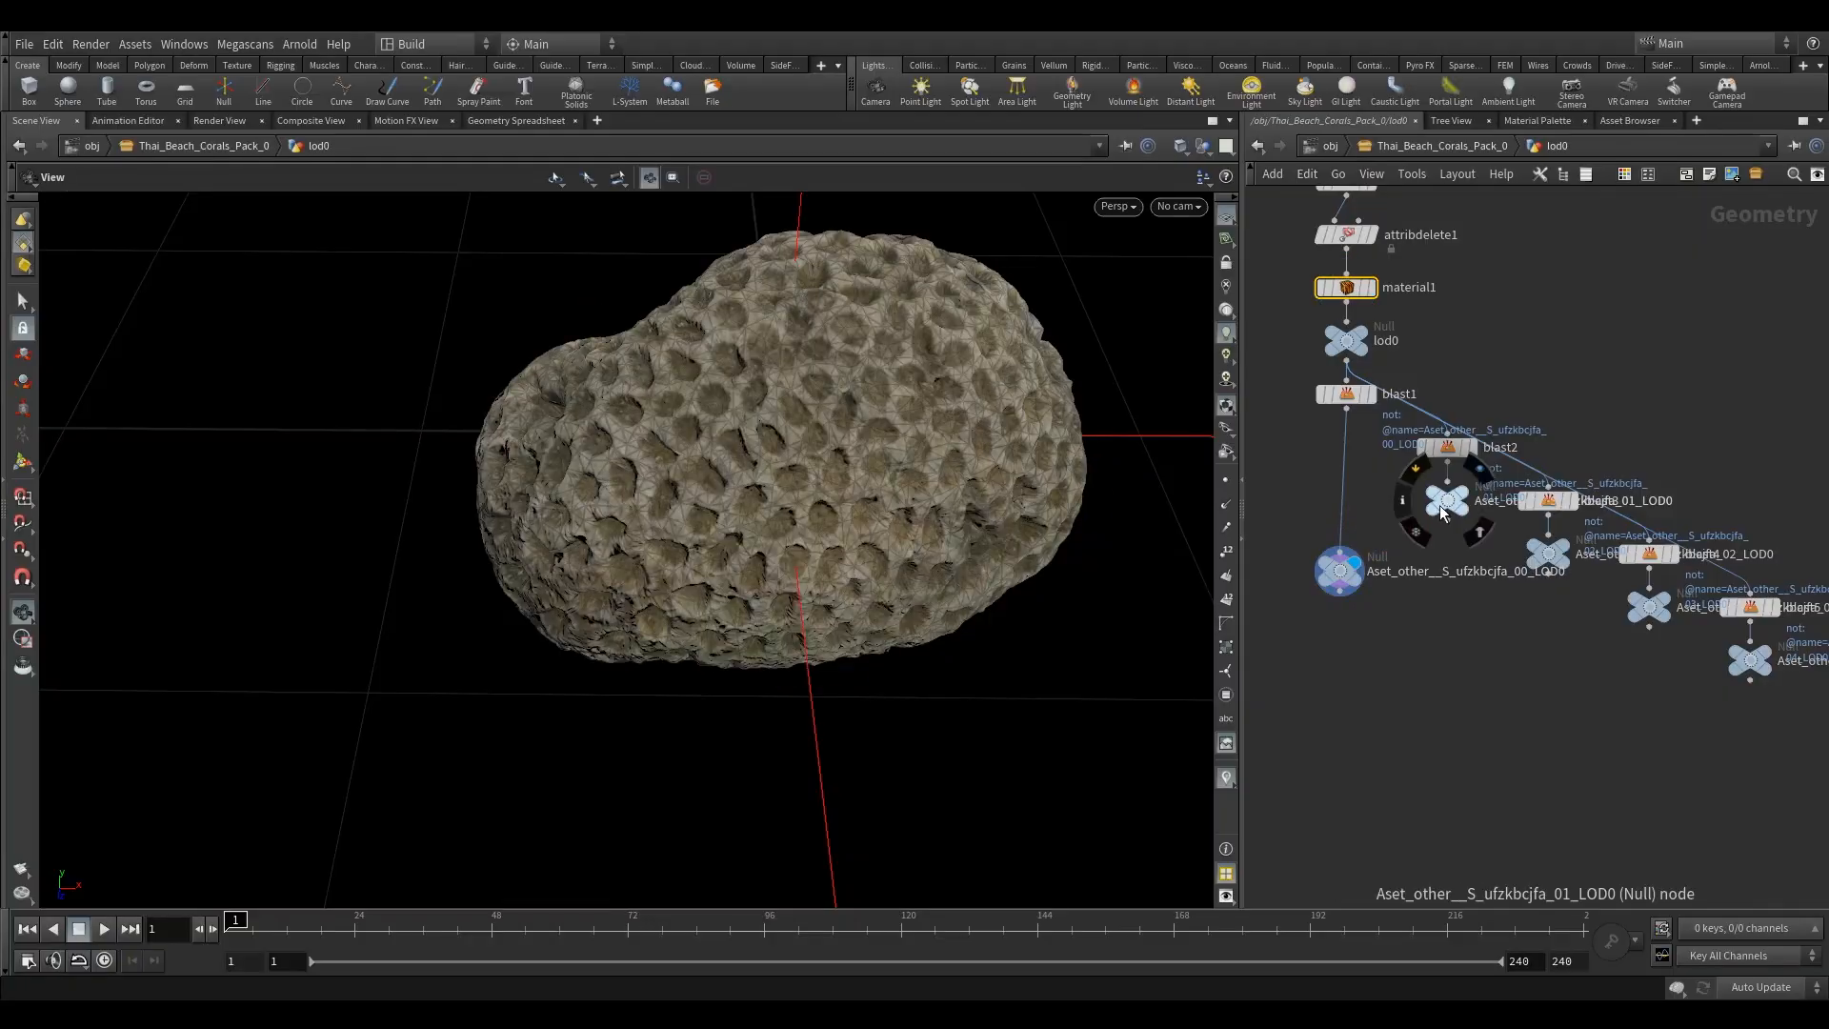
{"action": "left_click", "coordinate": [1478, 469]}
{"action": "mouse_move", "coordinate": [1553, 561]}
{"action": "left_click", "coordinate": [1581, 525]}
Step: Display the 03_LOD0 coral and move the Aset_other__S_ufzkbcjfa_02_LOD0 null further below its blast node
{"action": "middle_click_drag", "start_coordinate": [1580, 629], "coordinate": [1433, 521]}
{"action": "mouse_move", "coordinate": [1515, 498]}
{"action": "left_click", "coordinate": [1533, 467]}
{"action": "left_click_drag", "start_coordinate": [1402, 445], "coordinate": [1408, 602]}
{"action": "left_click_drag", "start_coordinate": [867, 551], "coordinate": [857, 529]}
{"action": "left_click", "coordinate": [1502, 497]}
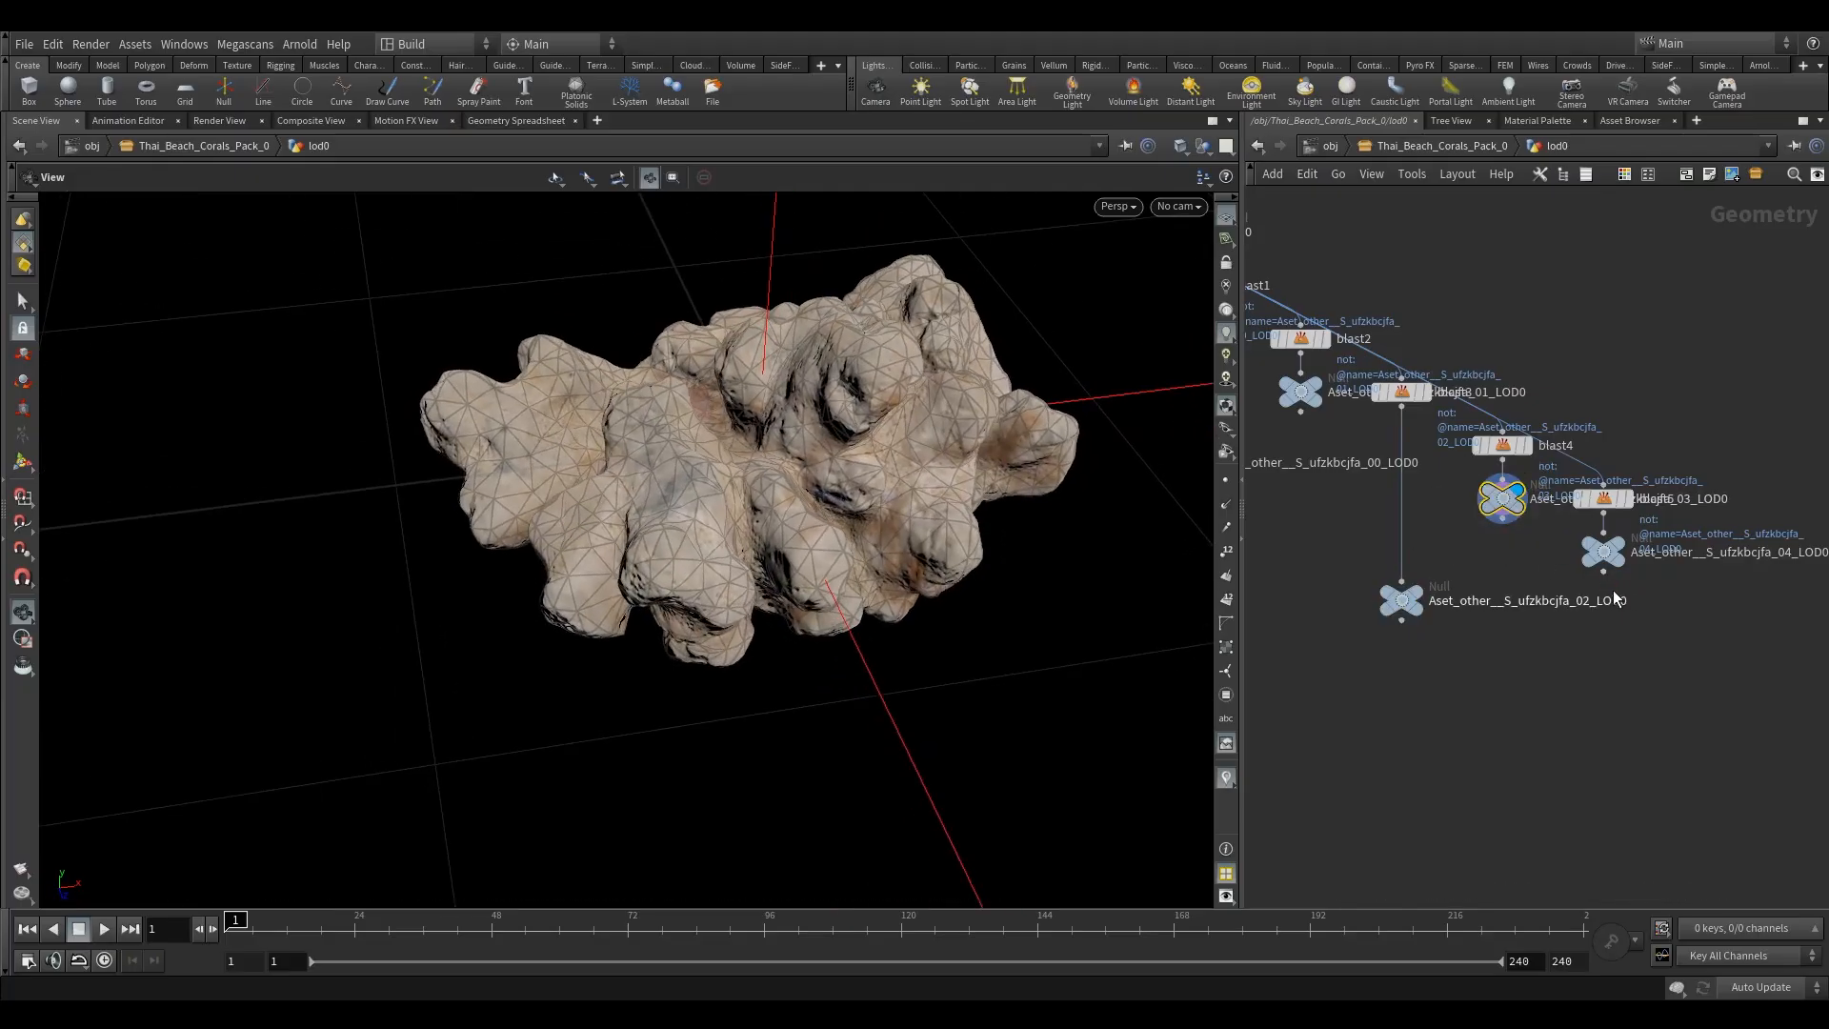
Step: Display the Aset_other__S_ufzkbcjfa_04_LOD0 coral, move its null further down and return to the object level
{"action": "left_click", "coordinate": [1651, 557]}
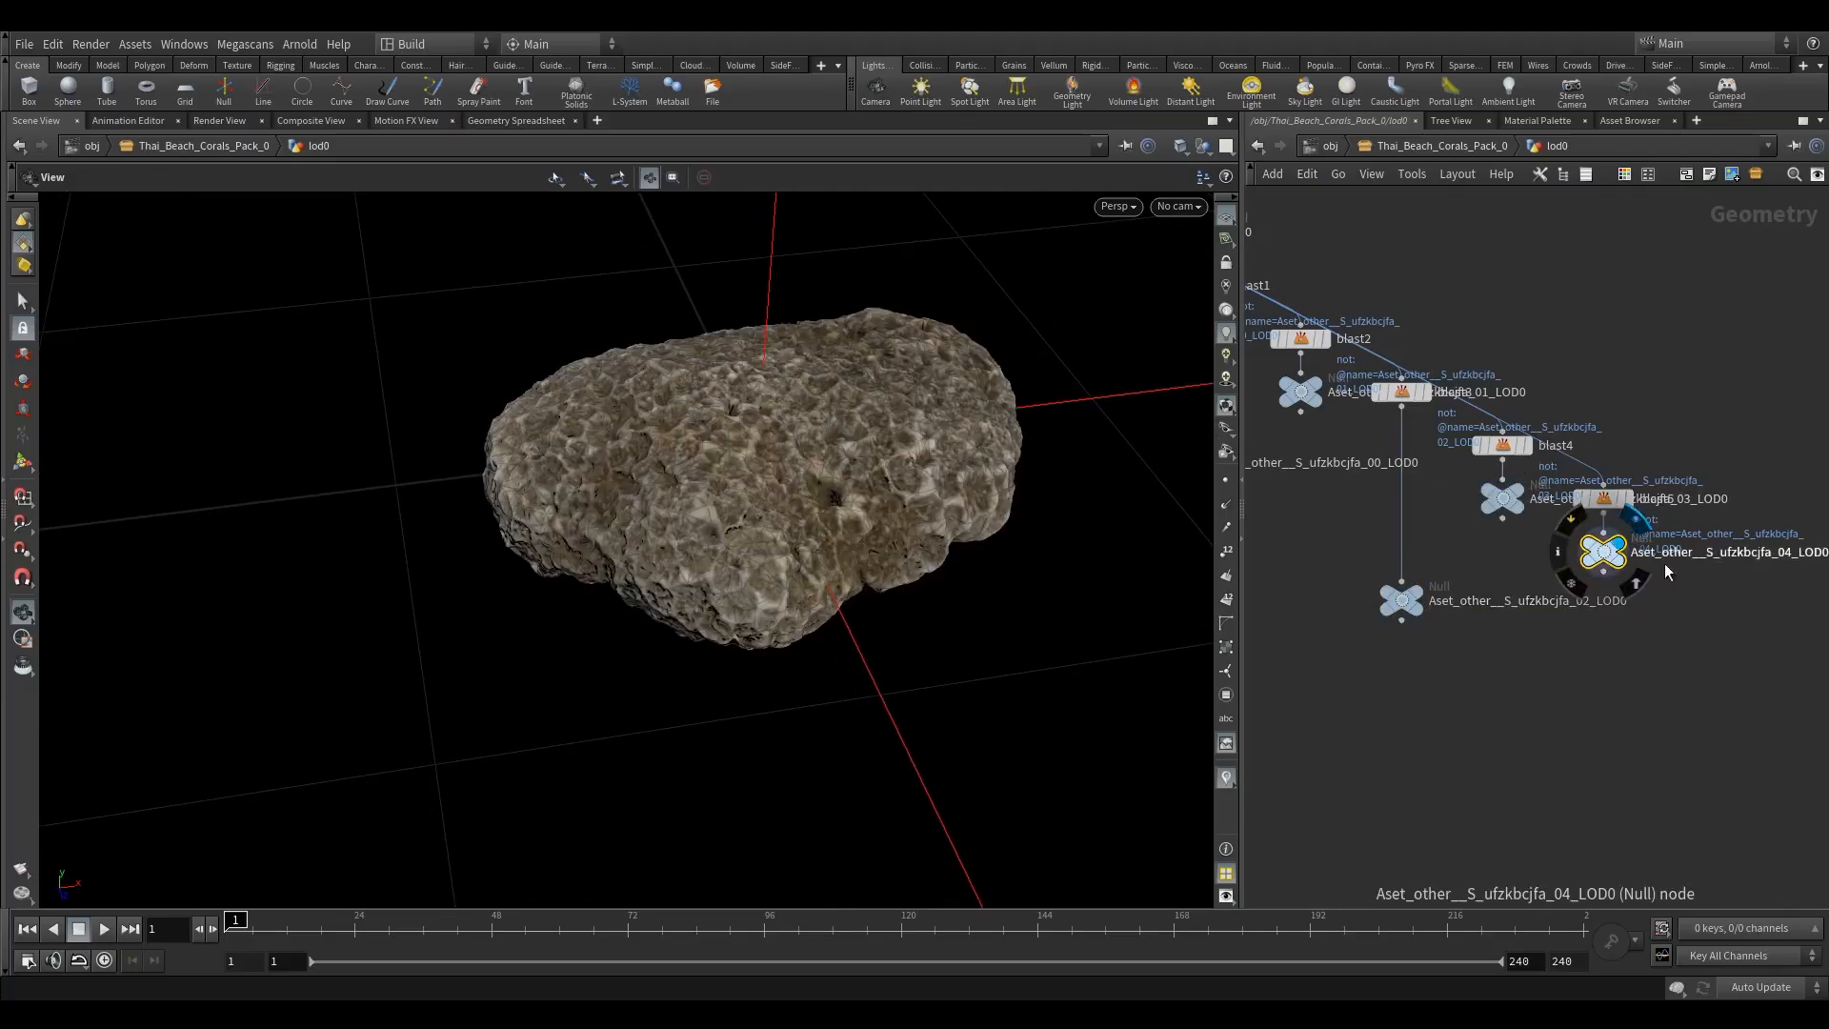
{"action": "left_click_drag", "start_coordinate": [1600, 551], "coordinate": [1602, 660]}
{"action": "left_click_drag", "start_coordinate": [867, 448], "coordinate": [684, 449]}
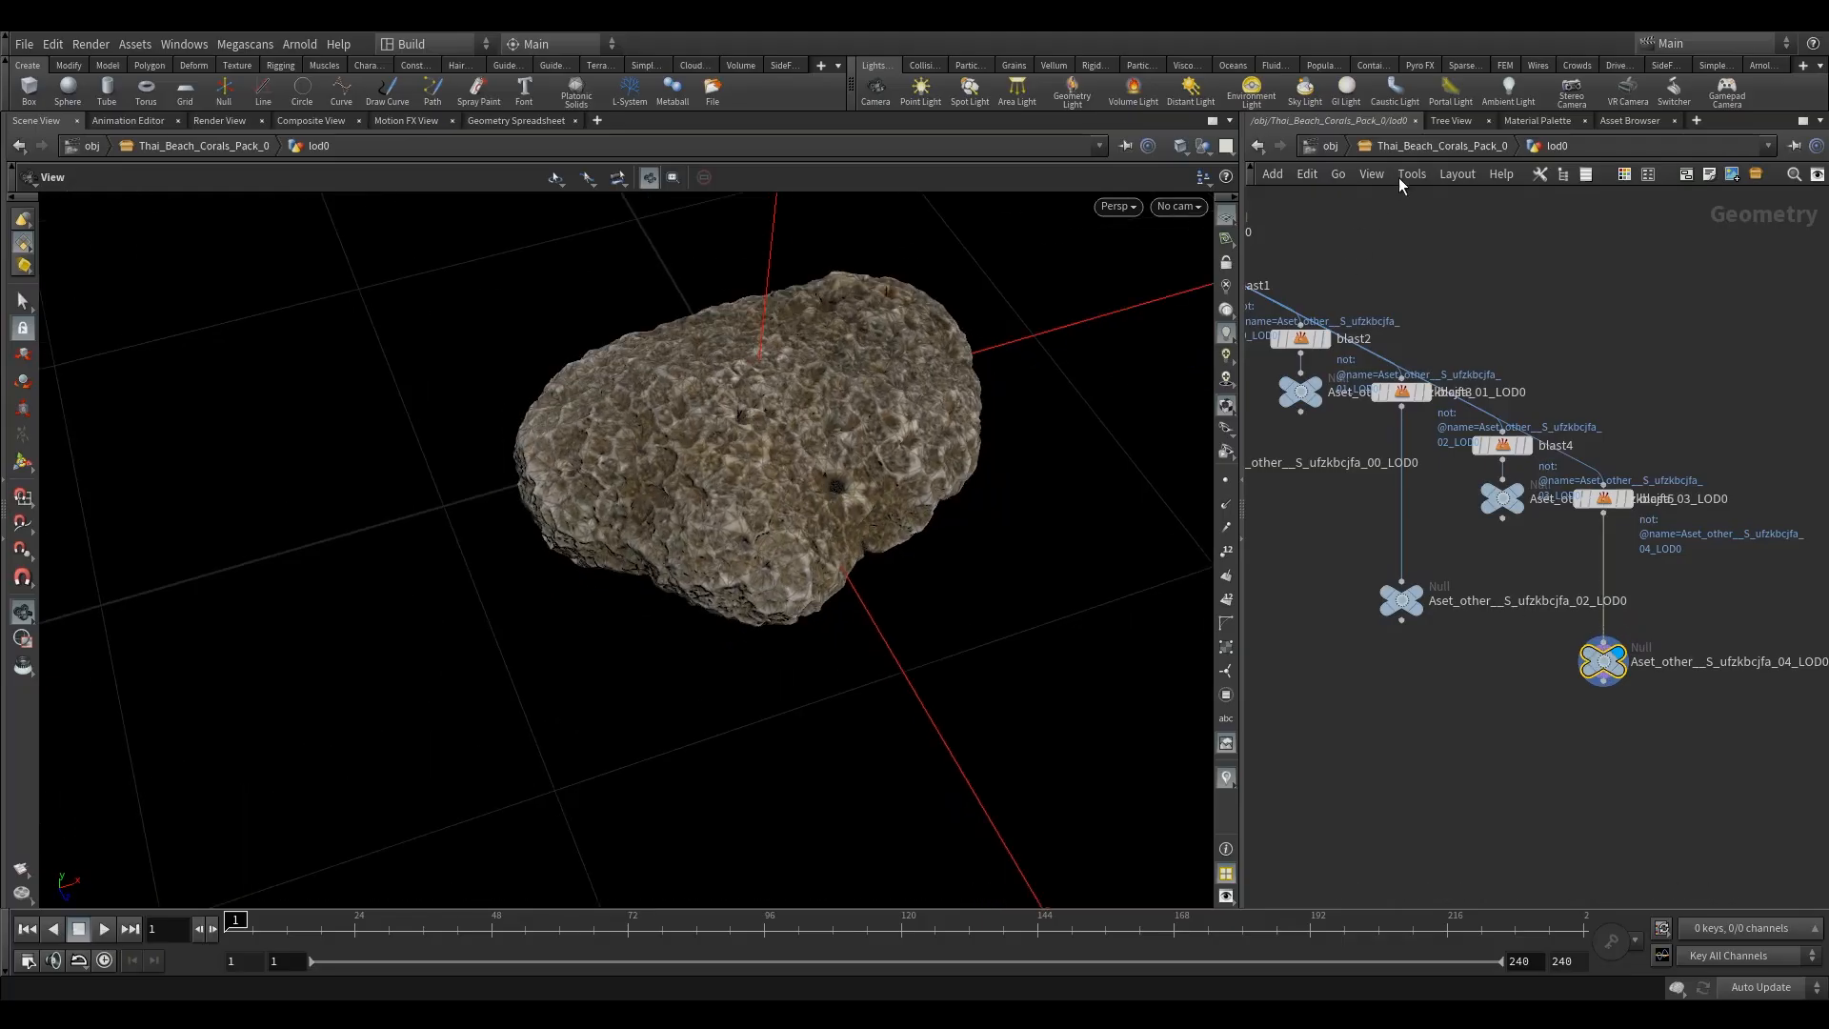
{"action": "left_click", "coordinate": [1329, 148]}
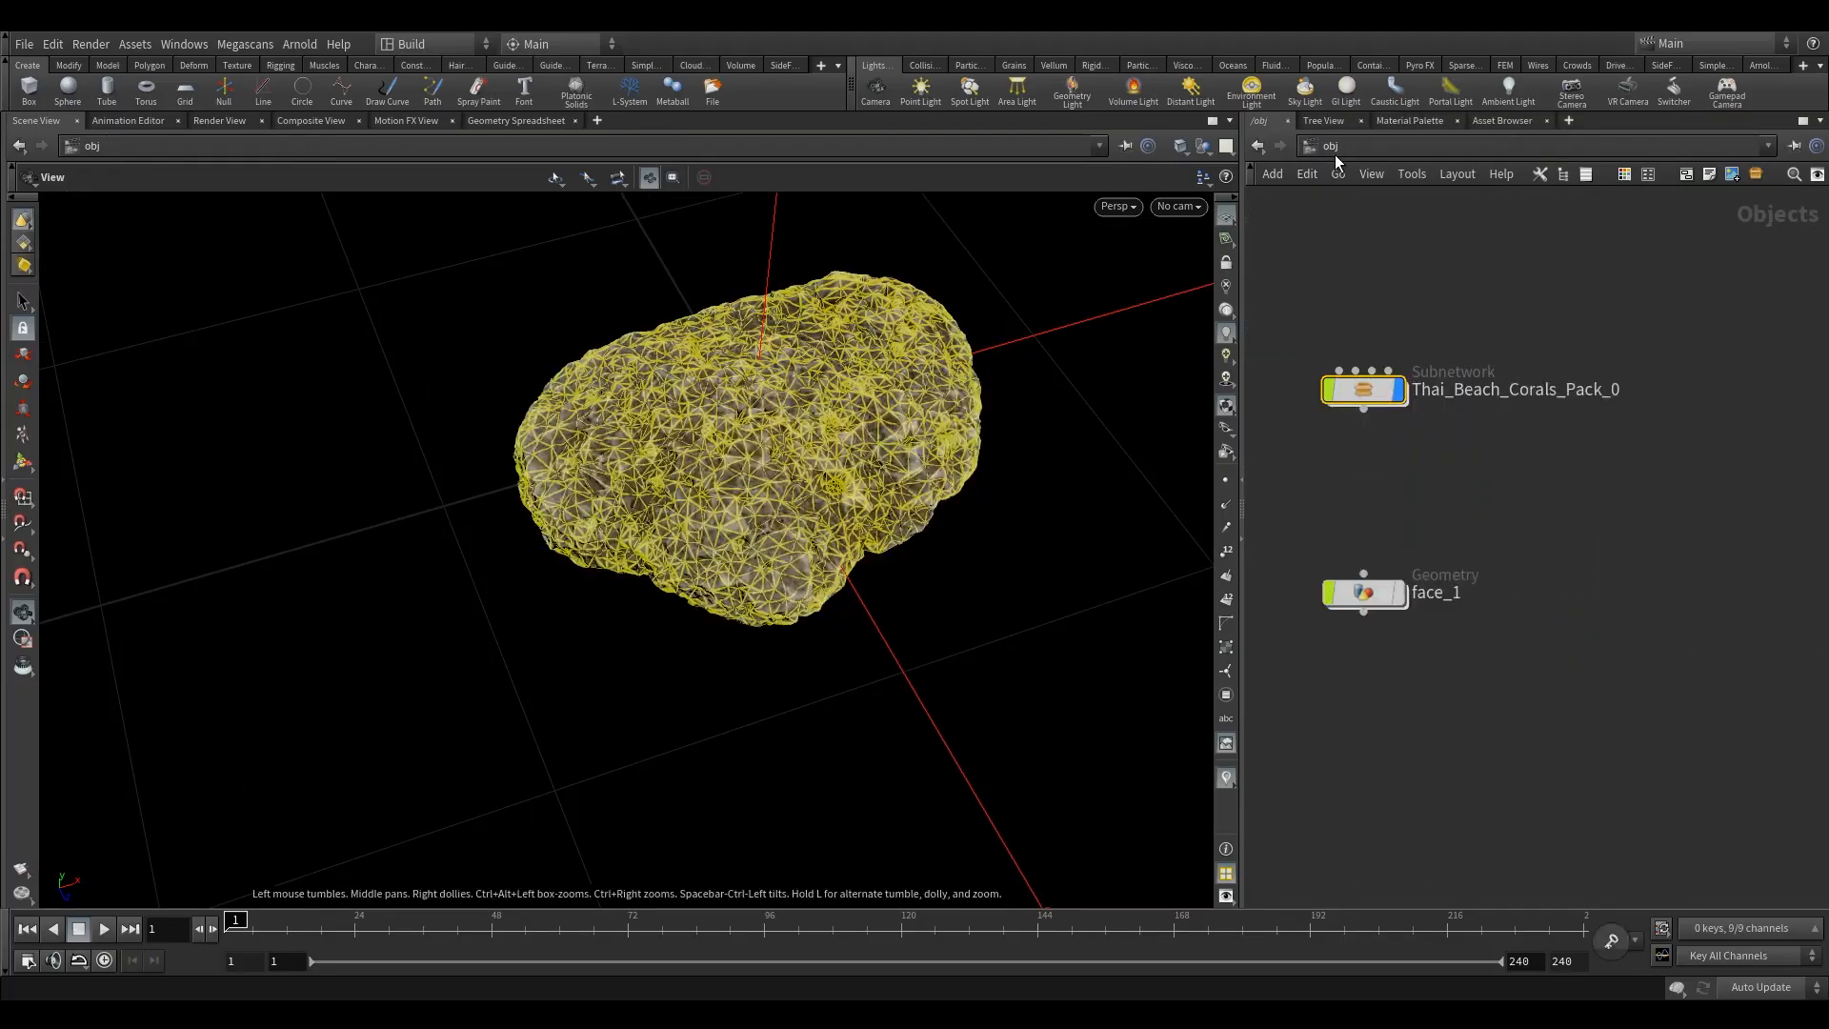
Step: Open the Asset_Material network inside Thai_Beach_Corals_Pack_0 and show the Principled Shader's texture settings
{"action": "left_click", "coordinate": [1305, 419]}
{"action": "left_click_drag", "start_coordinate": [912, 462], "coordinate": [943, 519]}
{"action": "double_click", "coordinate": [1218, 387]}
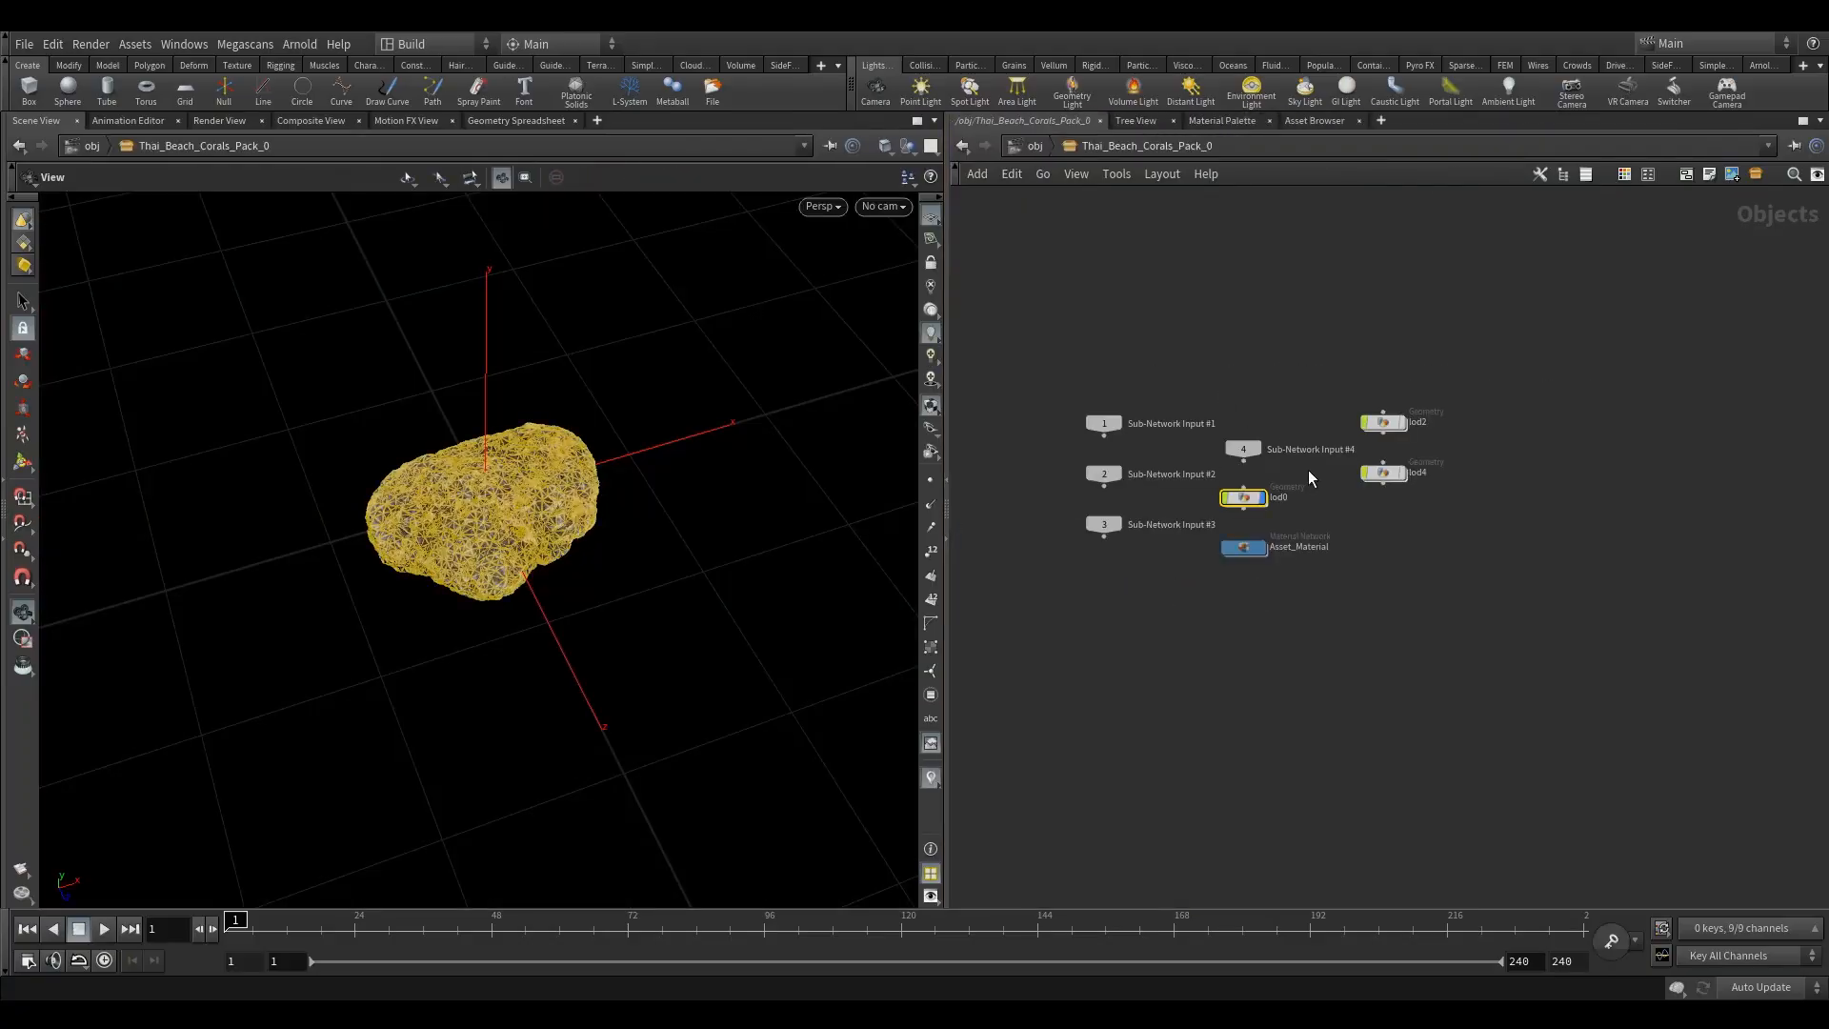
{"action": "double_click", "coordinate": [1257, 548]}
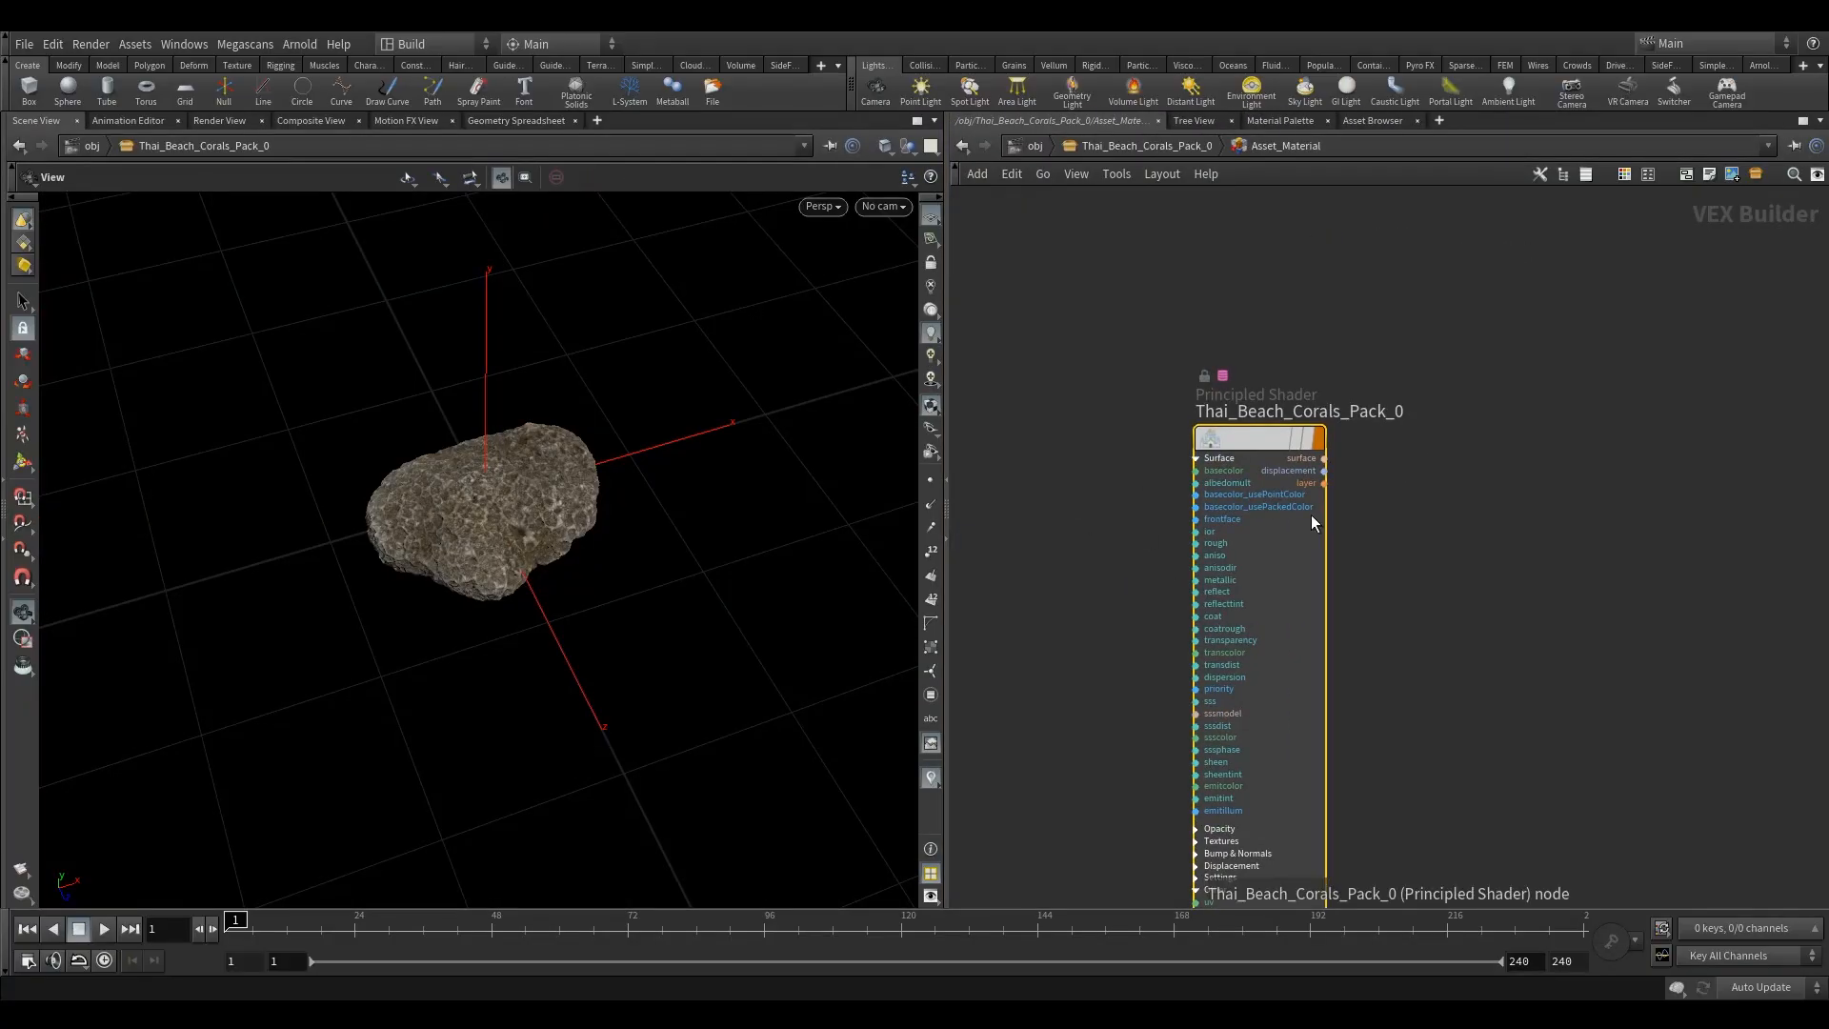
{"action": "key", "text": "p"}
{"action": "left_click", "coordinate": [1399, 227]}
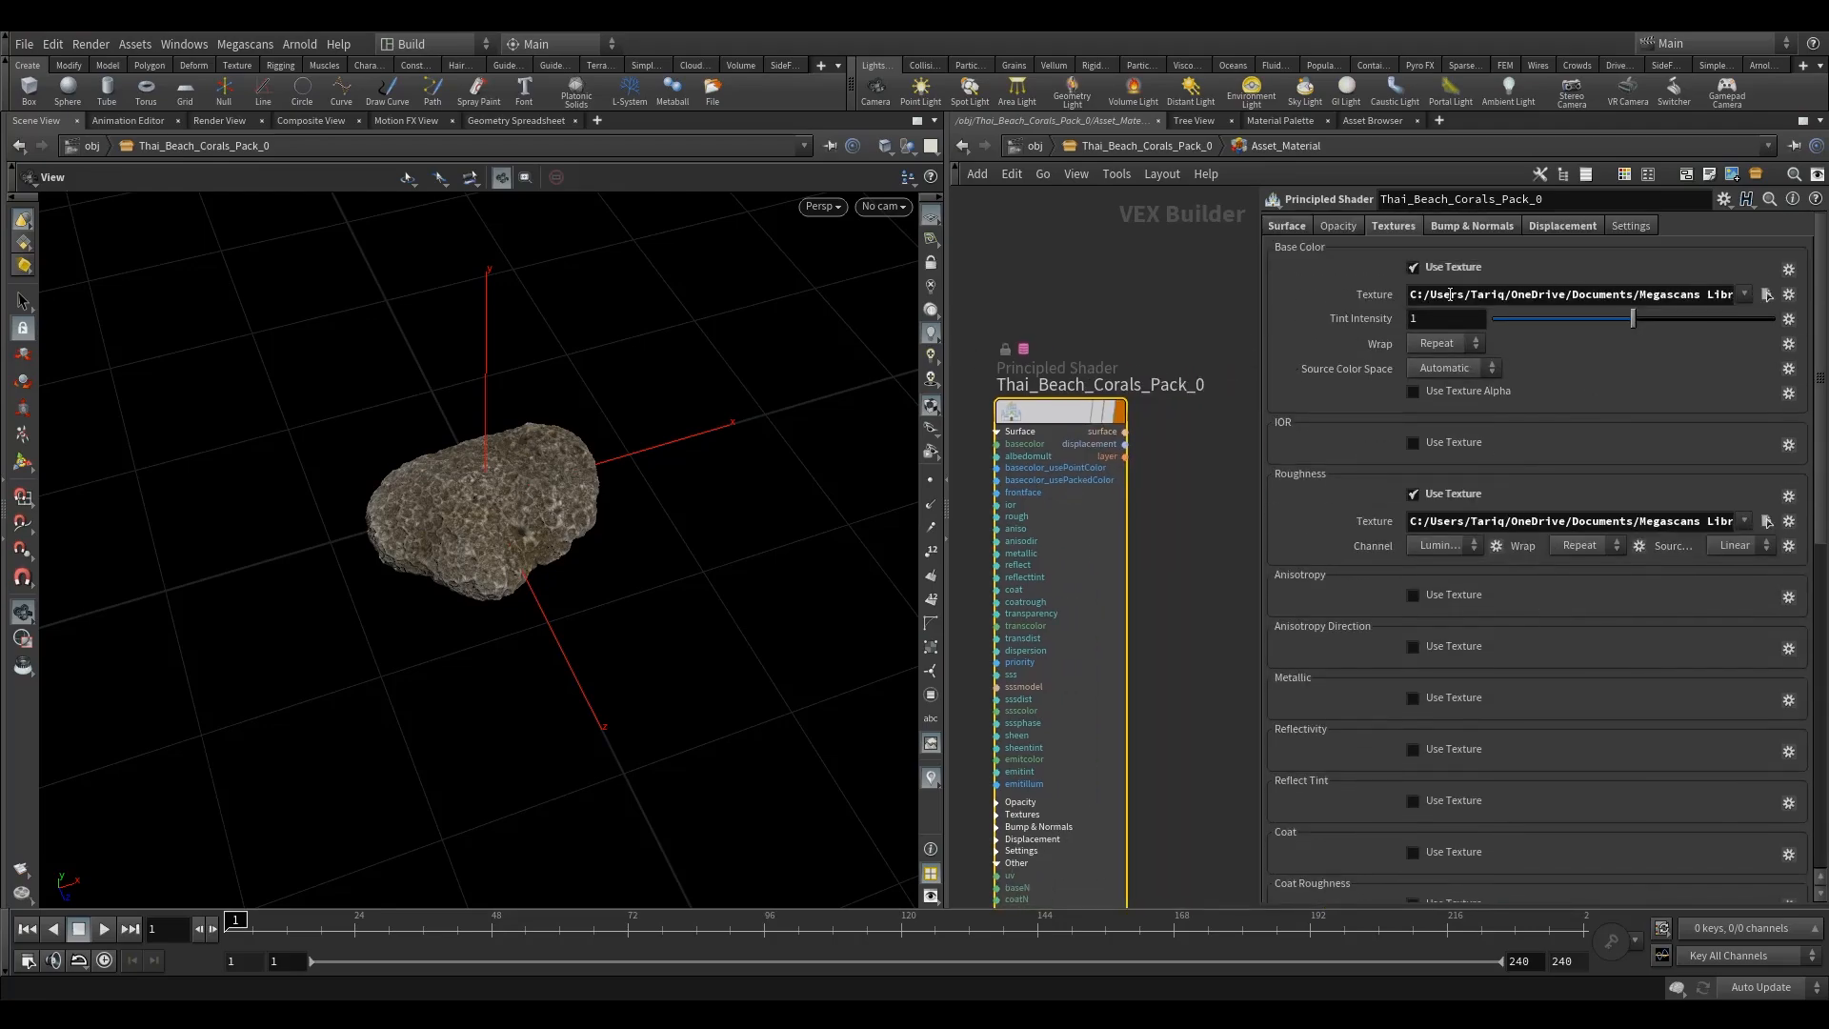
Step: Examine the full file path of the shader's Base Color texture and return to the object level
{"action": "left_click_drag", "start_coordinate": [1429, 294], "coordinate": [1138, 300]}
{"action": "left_click", "coordinate": [1158, 328]}
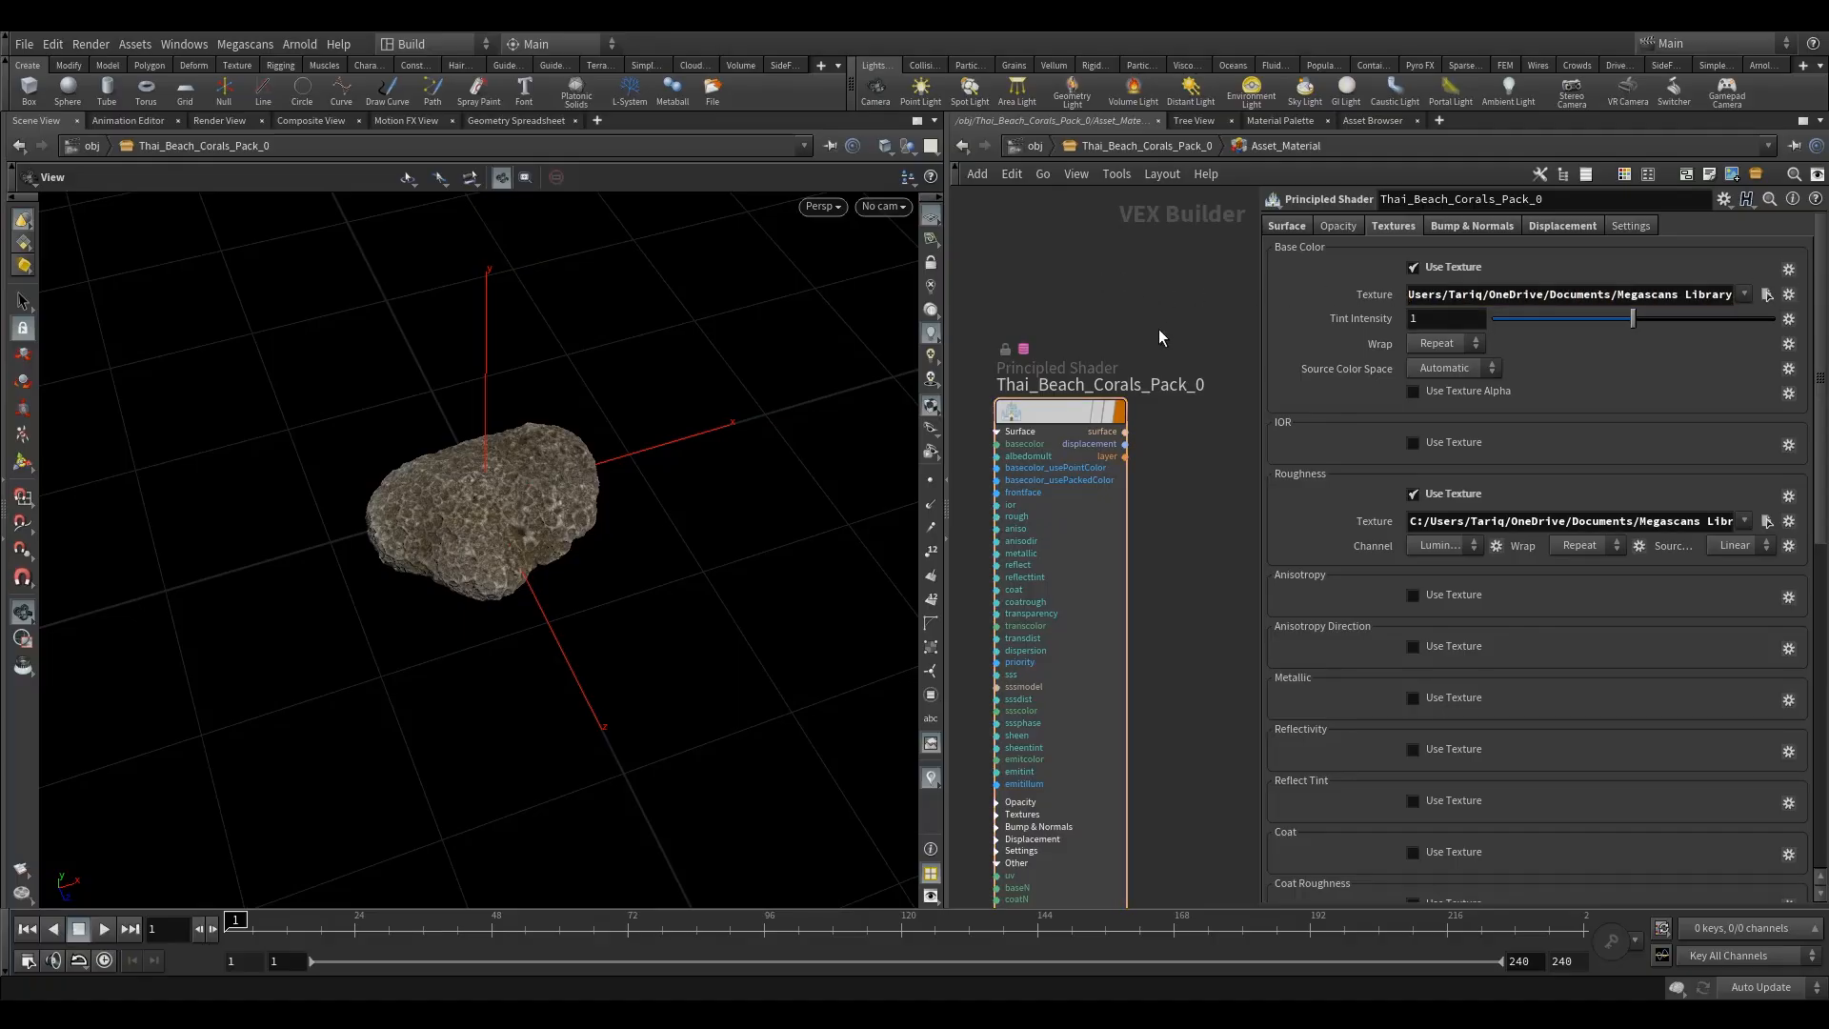
{"action": "left_click_drag", "start_coordinate": [1479, 294], "coordinate": [1407, 294]}
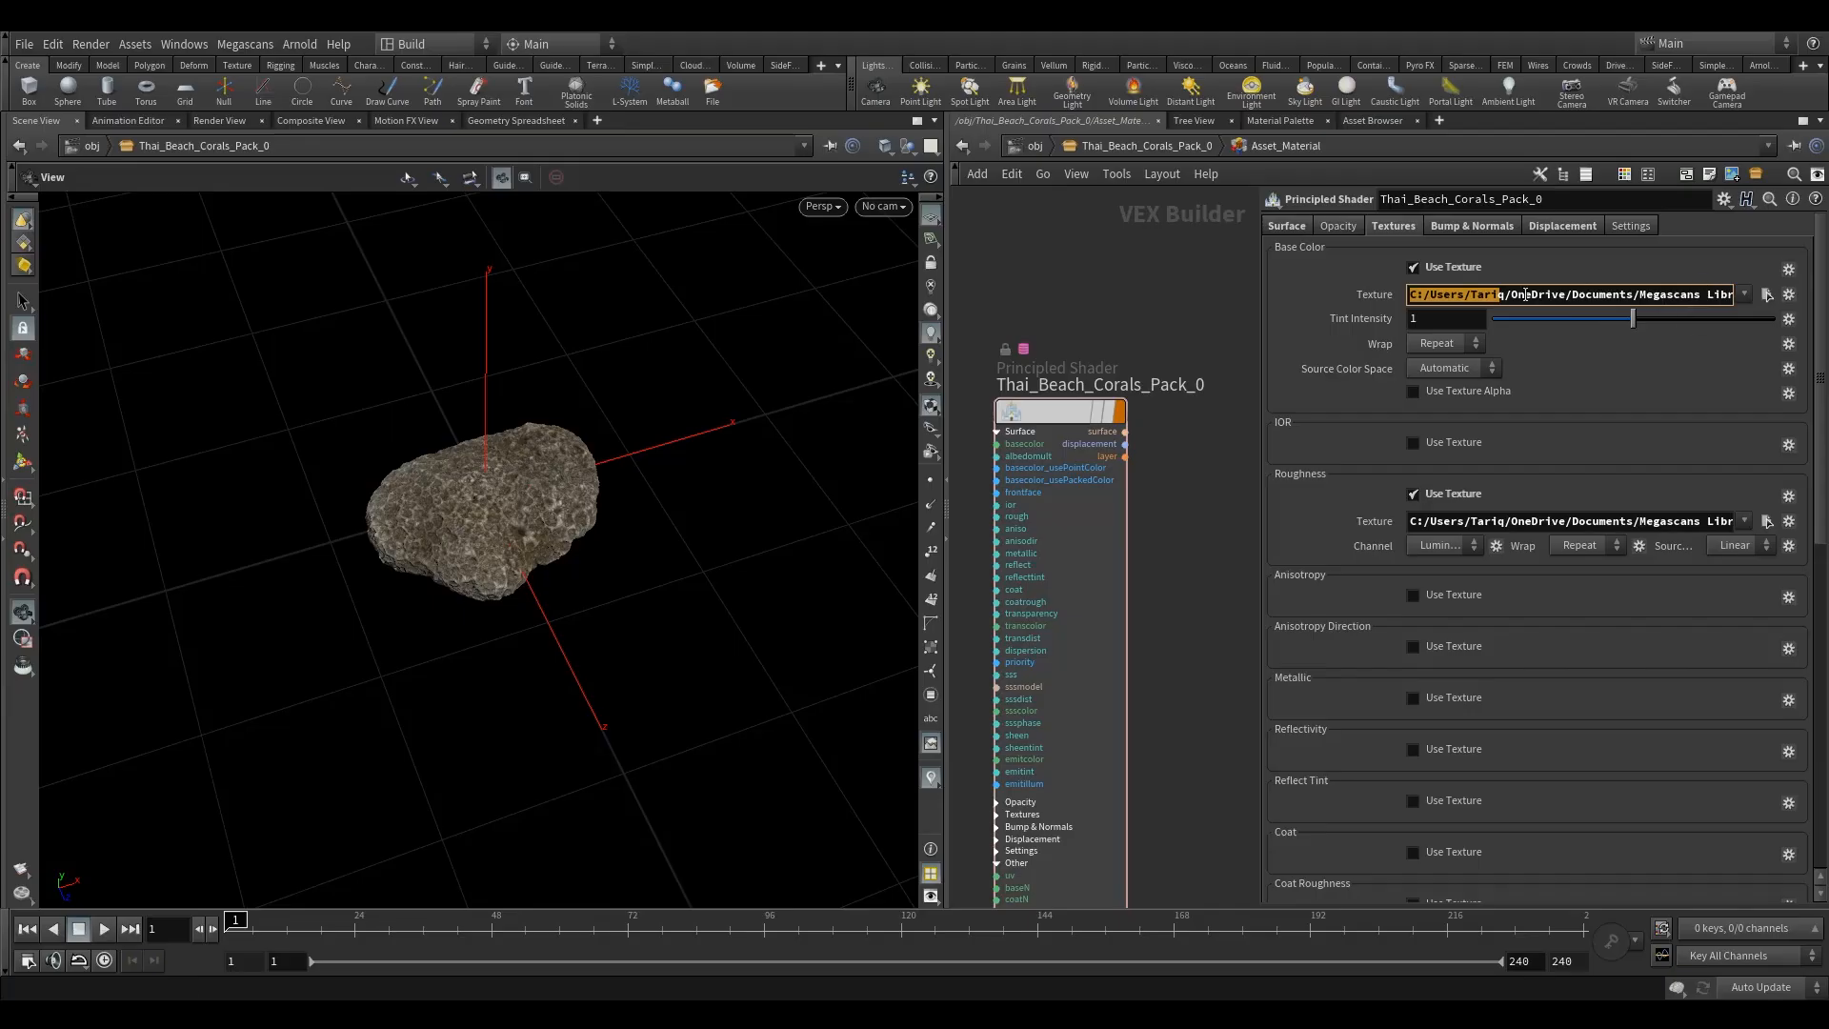
{"action": "left_click", "coordinate": [1143, 317]}
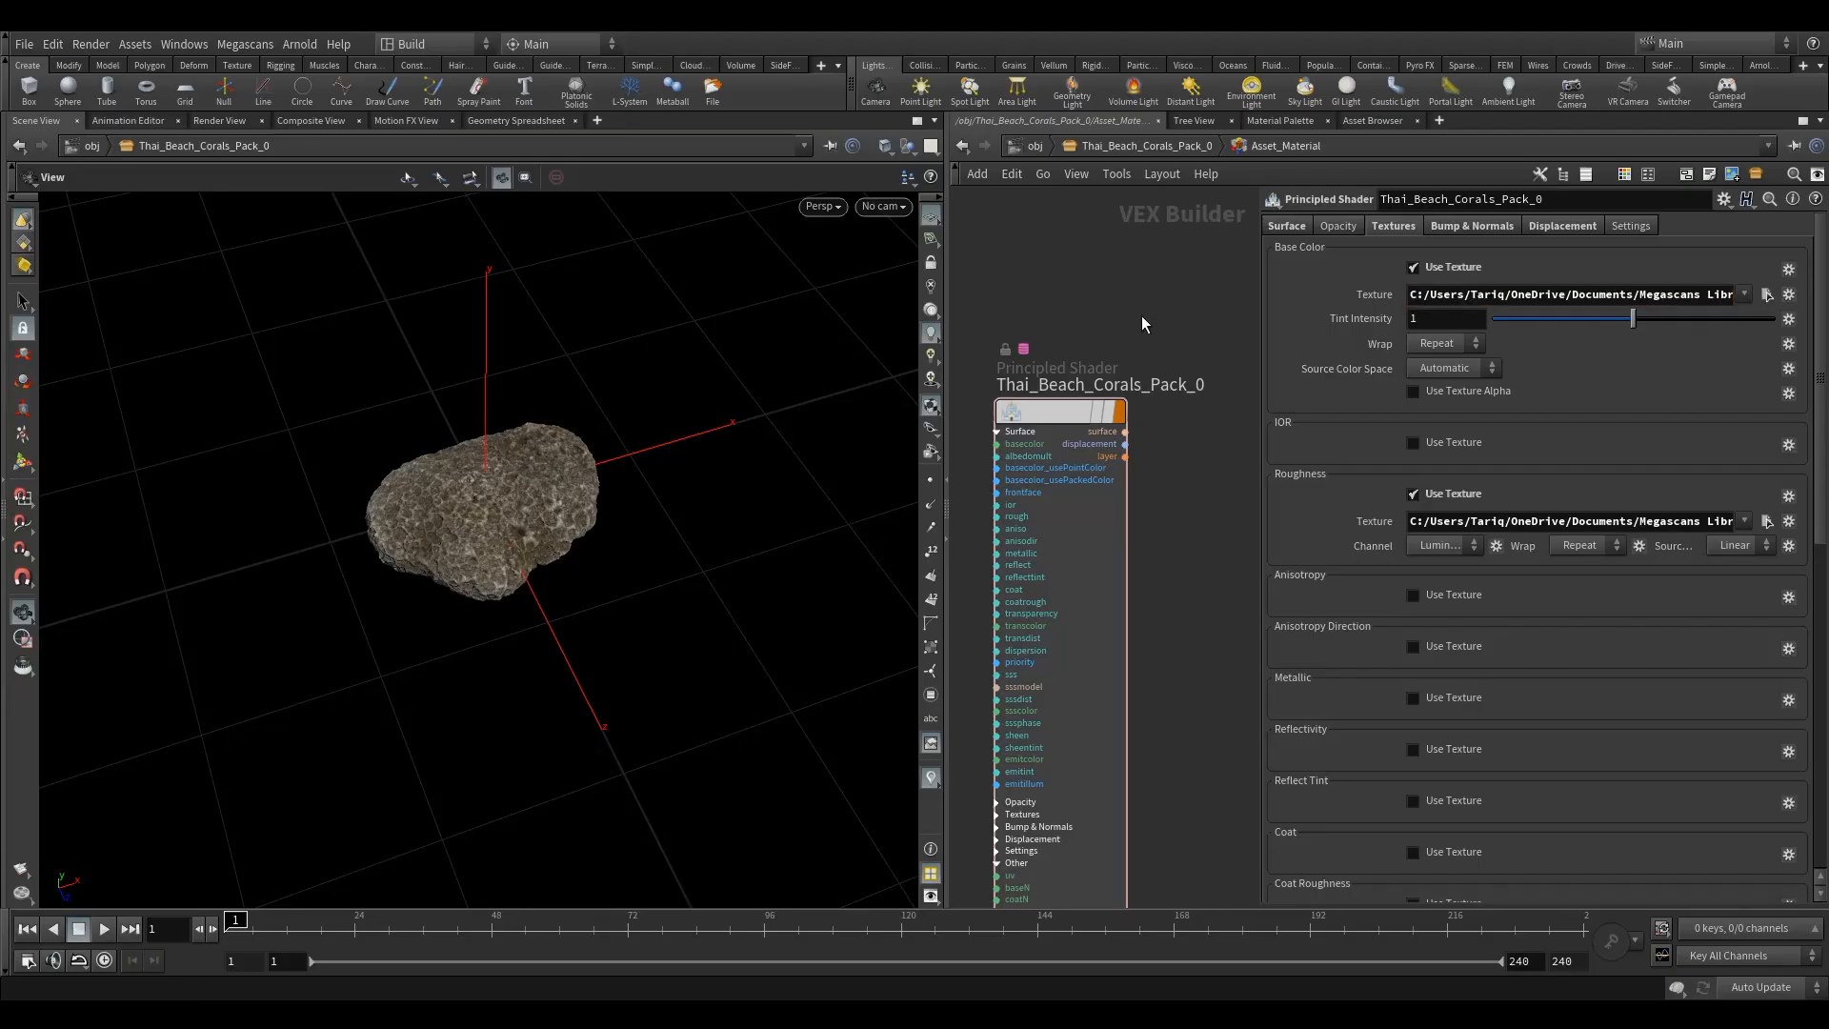
{"action": "left_click_drag", "start_coordinate": [1597, 294], "coordinate": [1748, 295]}
{"action": "left_click", "coordinate": [1083, 302]}
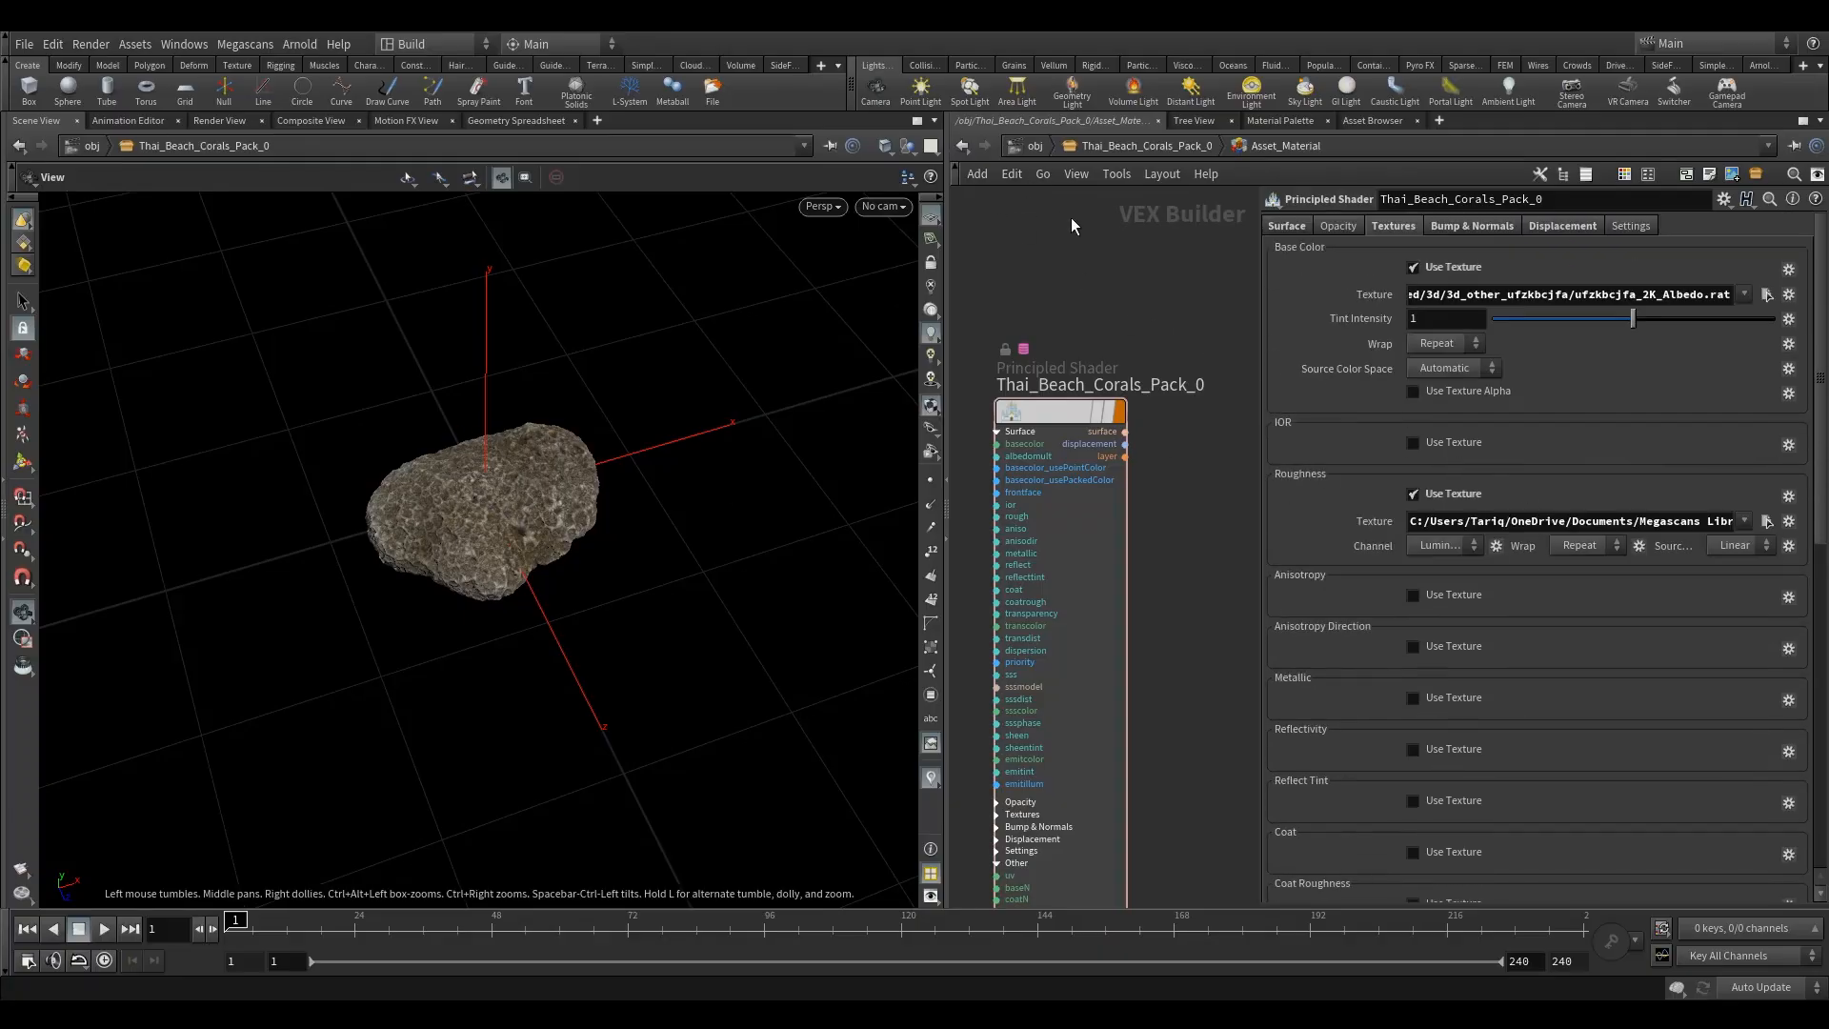
{"action": "left_click", "coordinate": [1143, 147]}
{"action": "left_click", "coordinate": [1033, 146]}
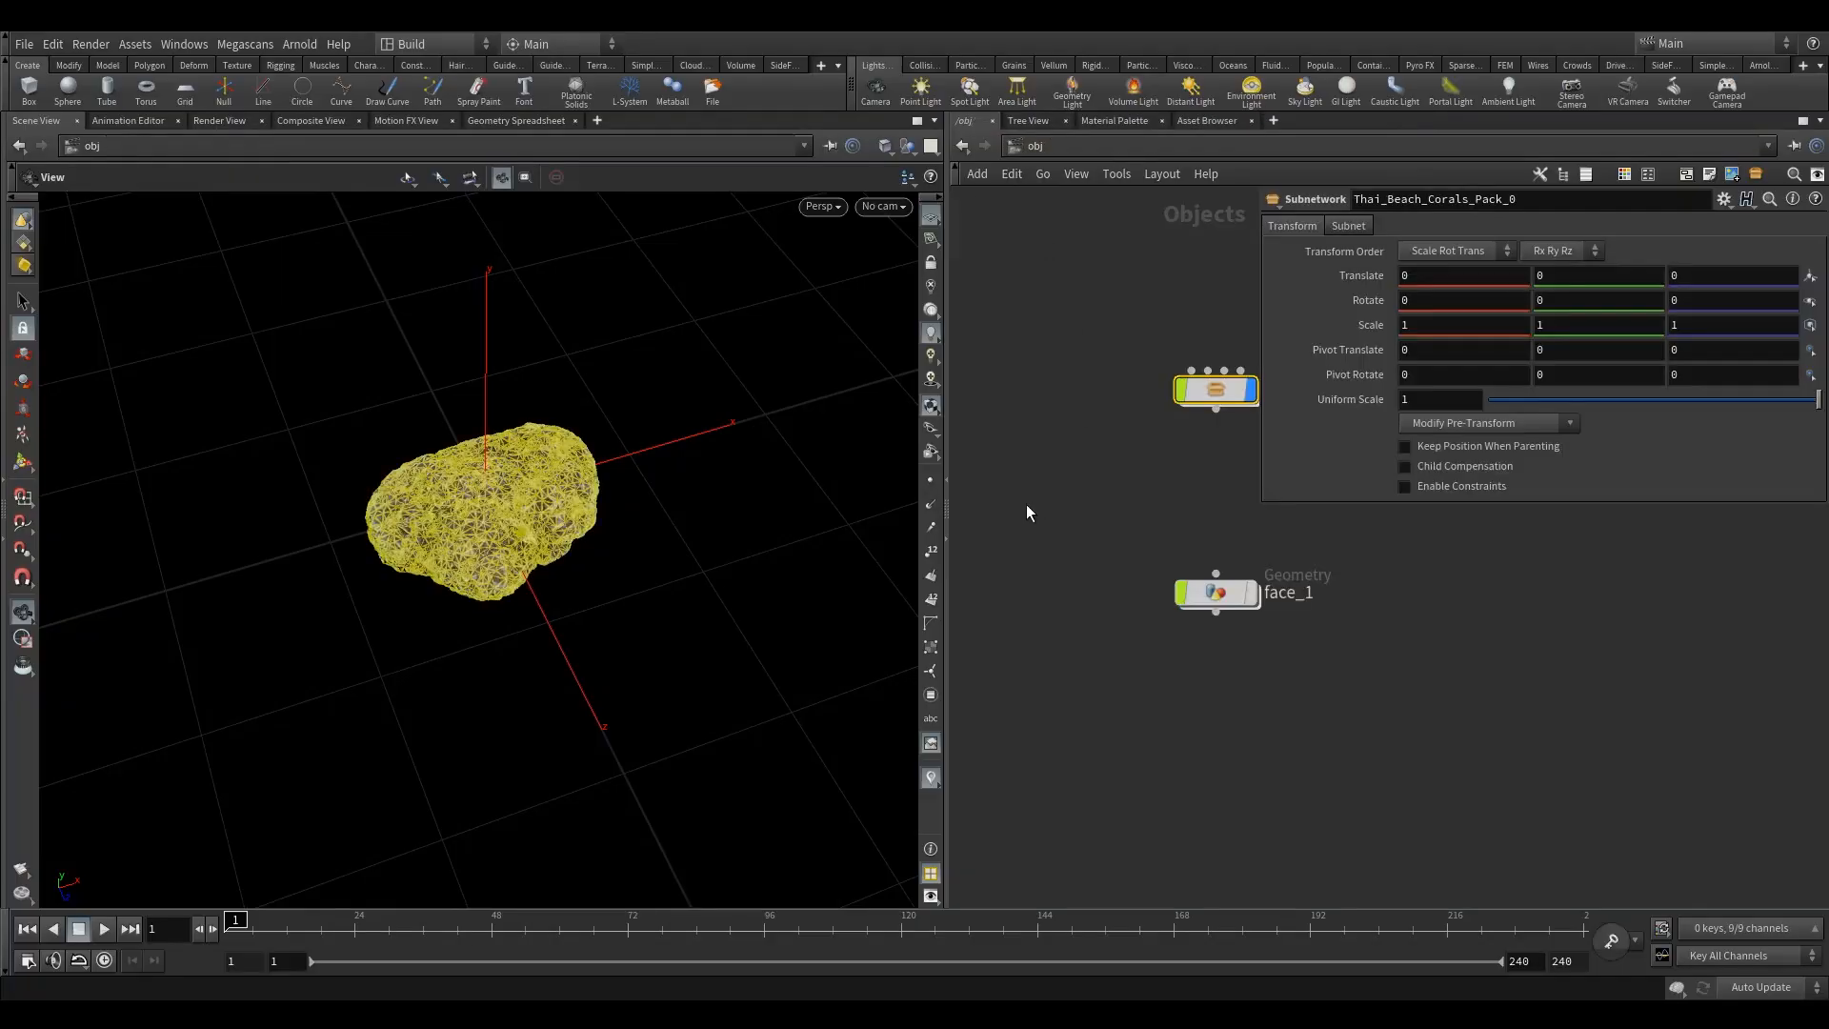
Step: Switch to Quixel Bridge and export the mossy Thai Beach Corals Pack to Houdini at 2K resolution
{"action": "scroll", "coordinate": [1008, 604], "scroll_direction": "down", "scroll_amount": 3}
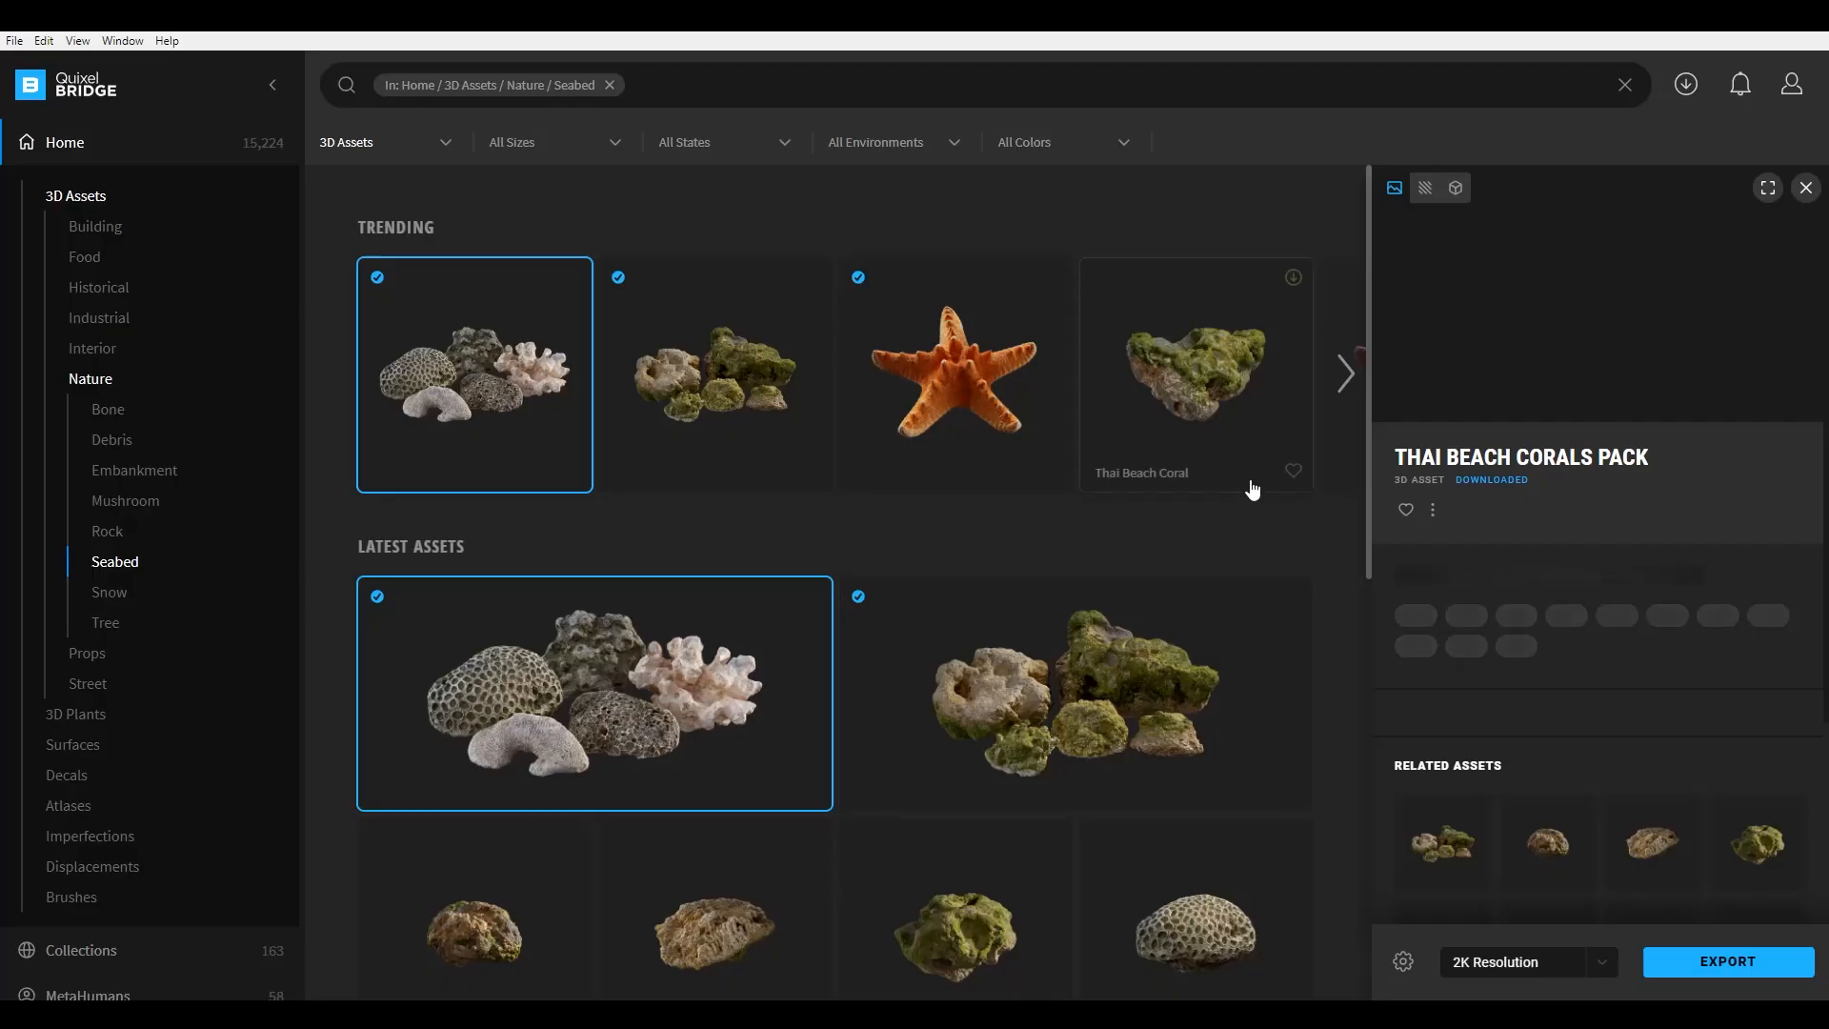
{"action": "left_click", "coordinate": [1045, 676]}
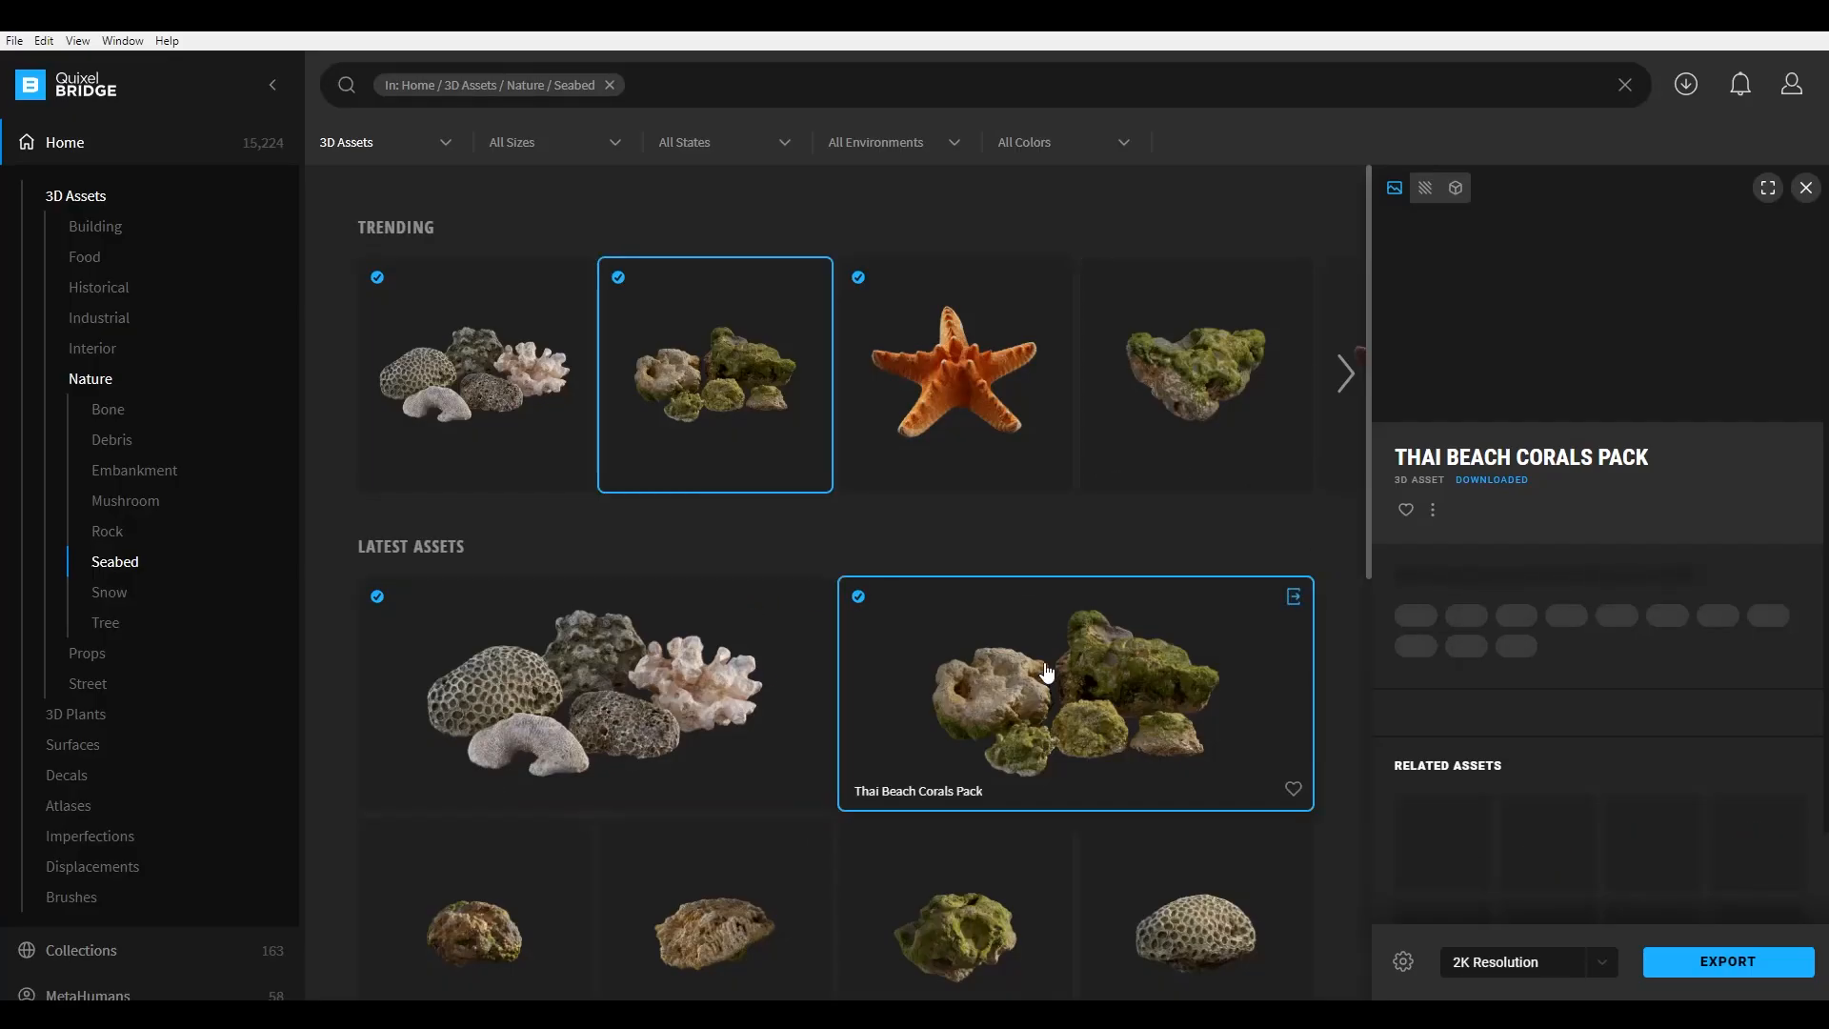
{"action": "left_click", "coordinate": [1721, 964]}
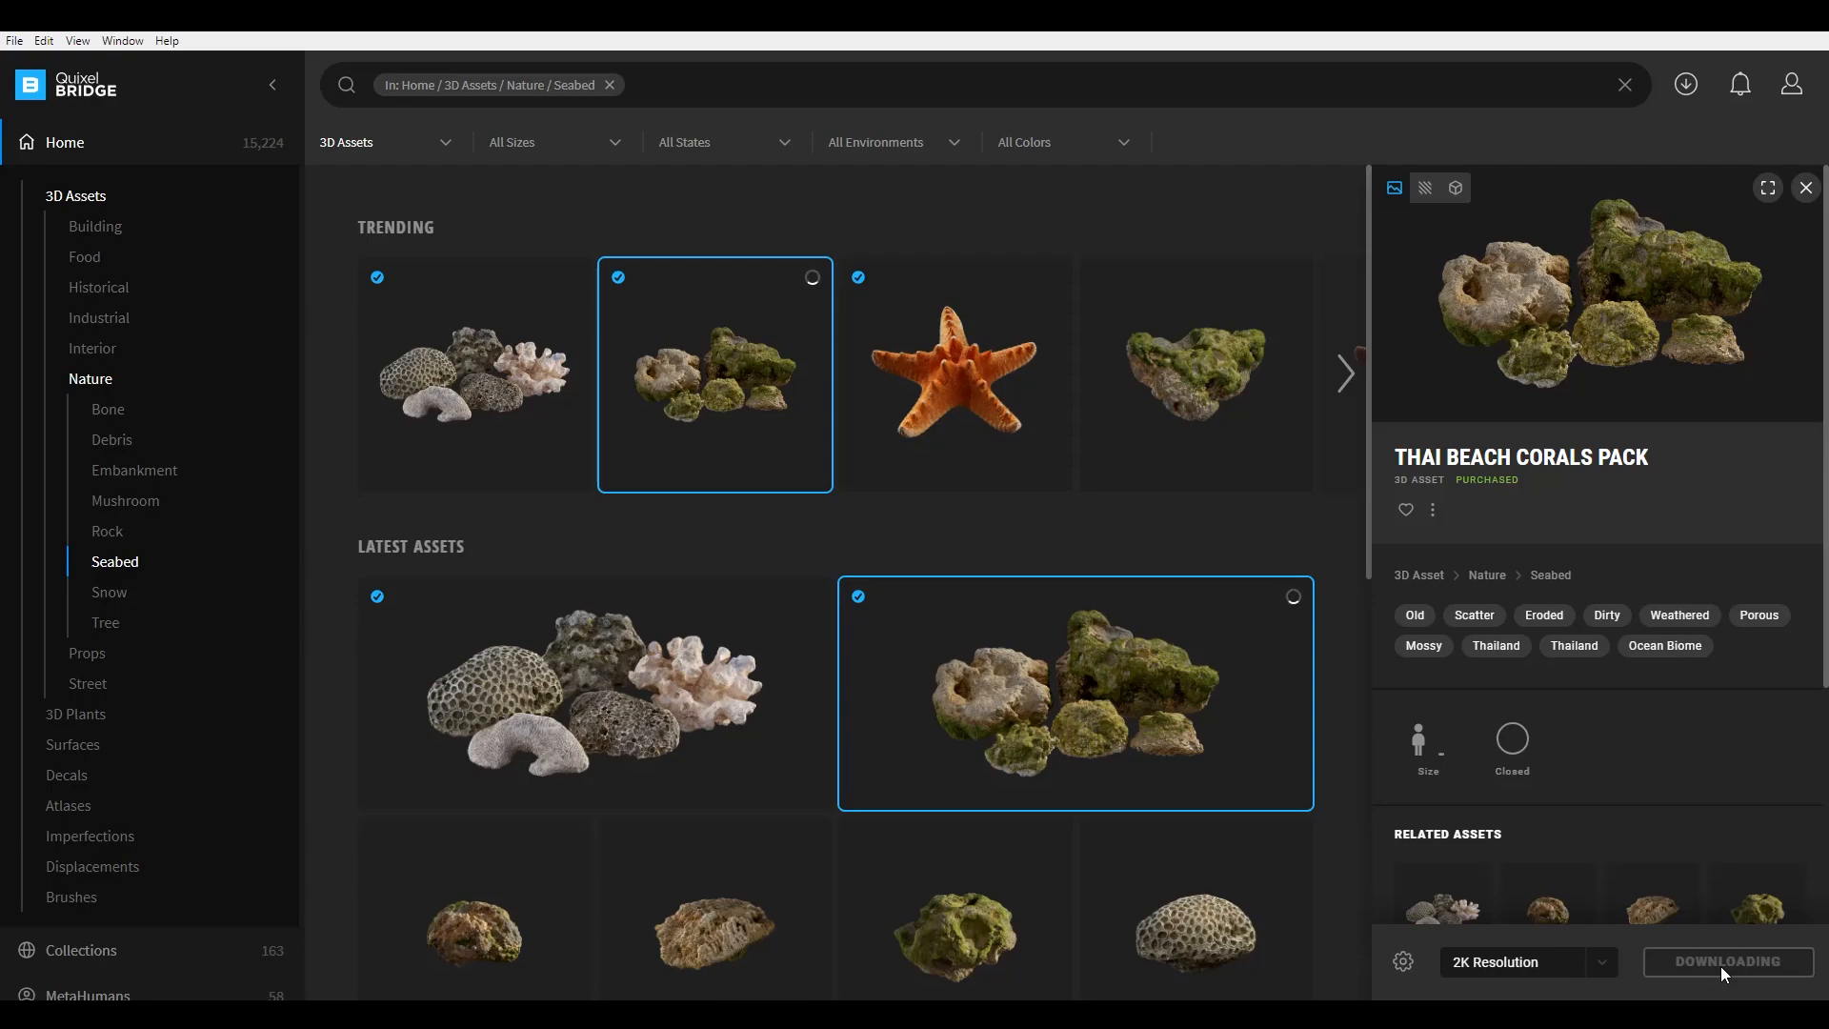
{"action": "left_click", "coordinate": [1720, 964]}
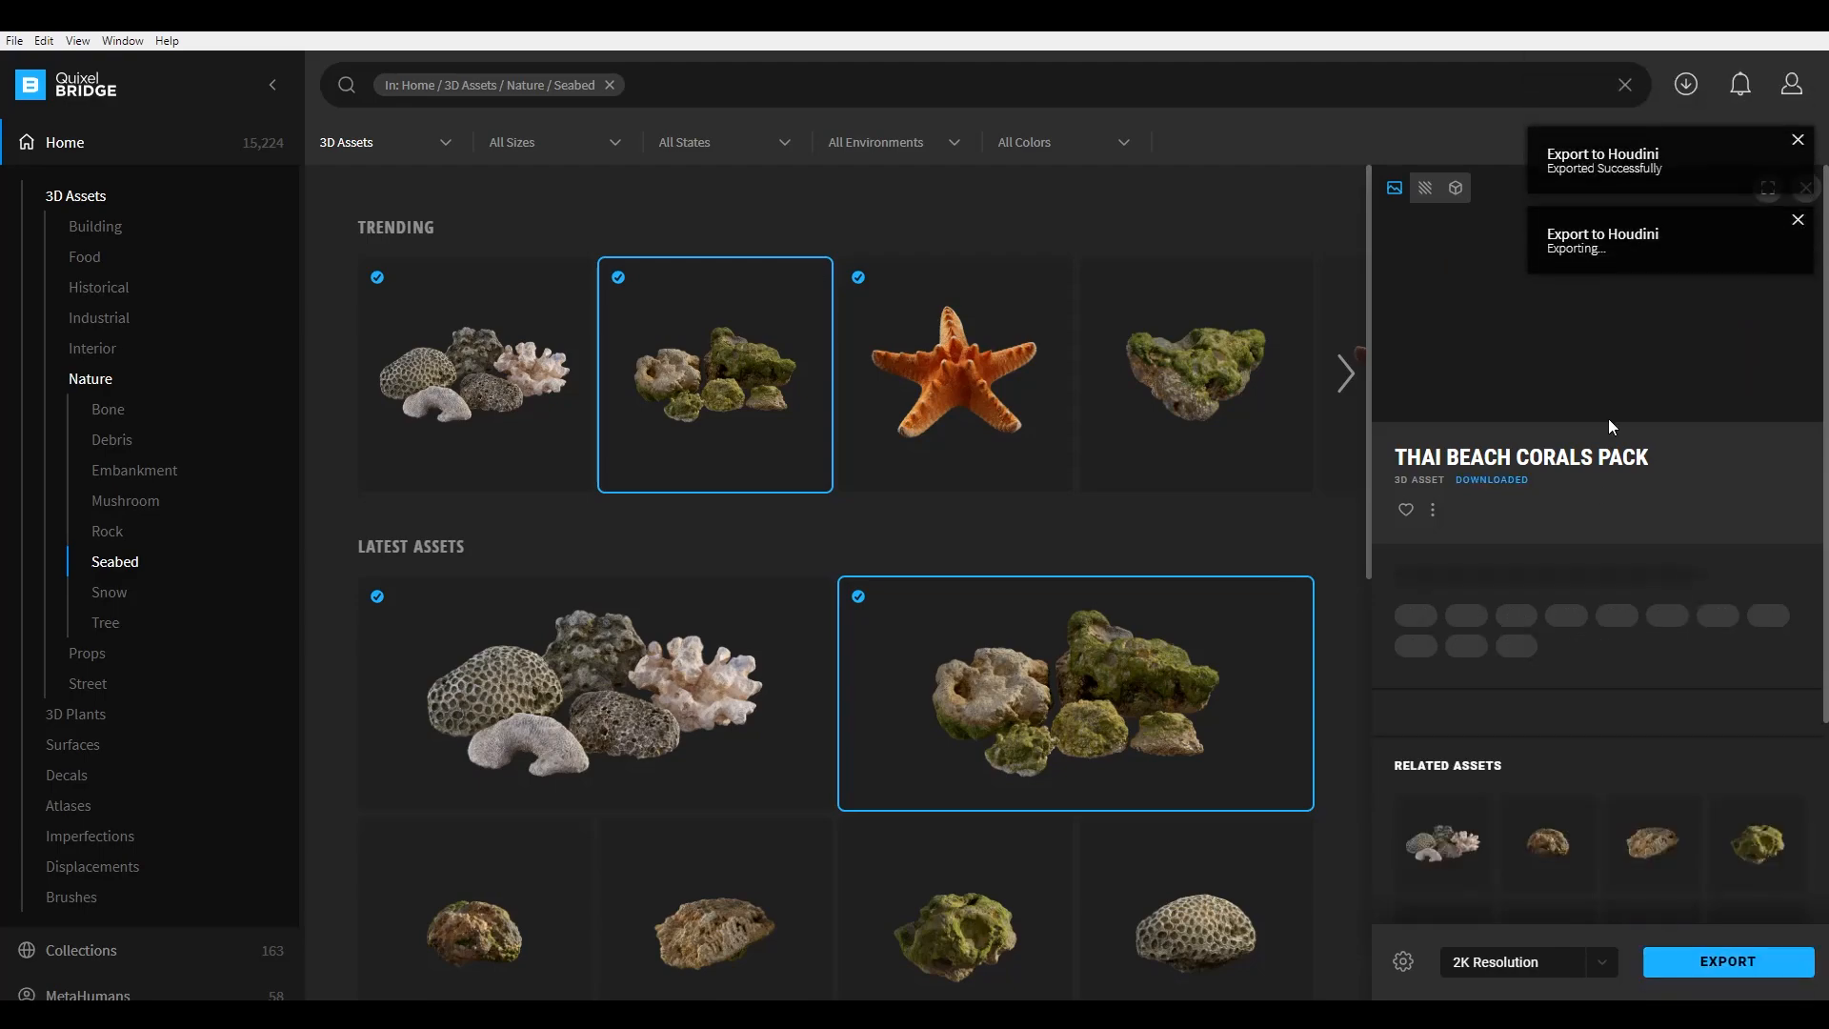
Step: Export the Starfish asset to Houdini at 2K resolution
{"action": "left_click", "coordinate": [981, 402]}
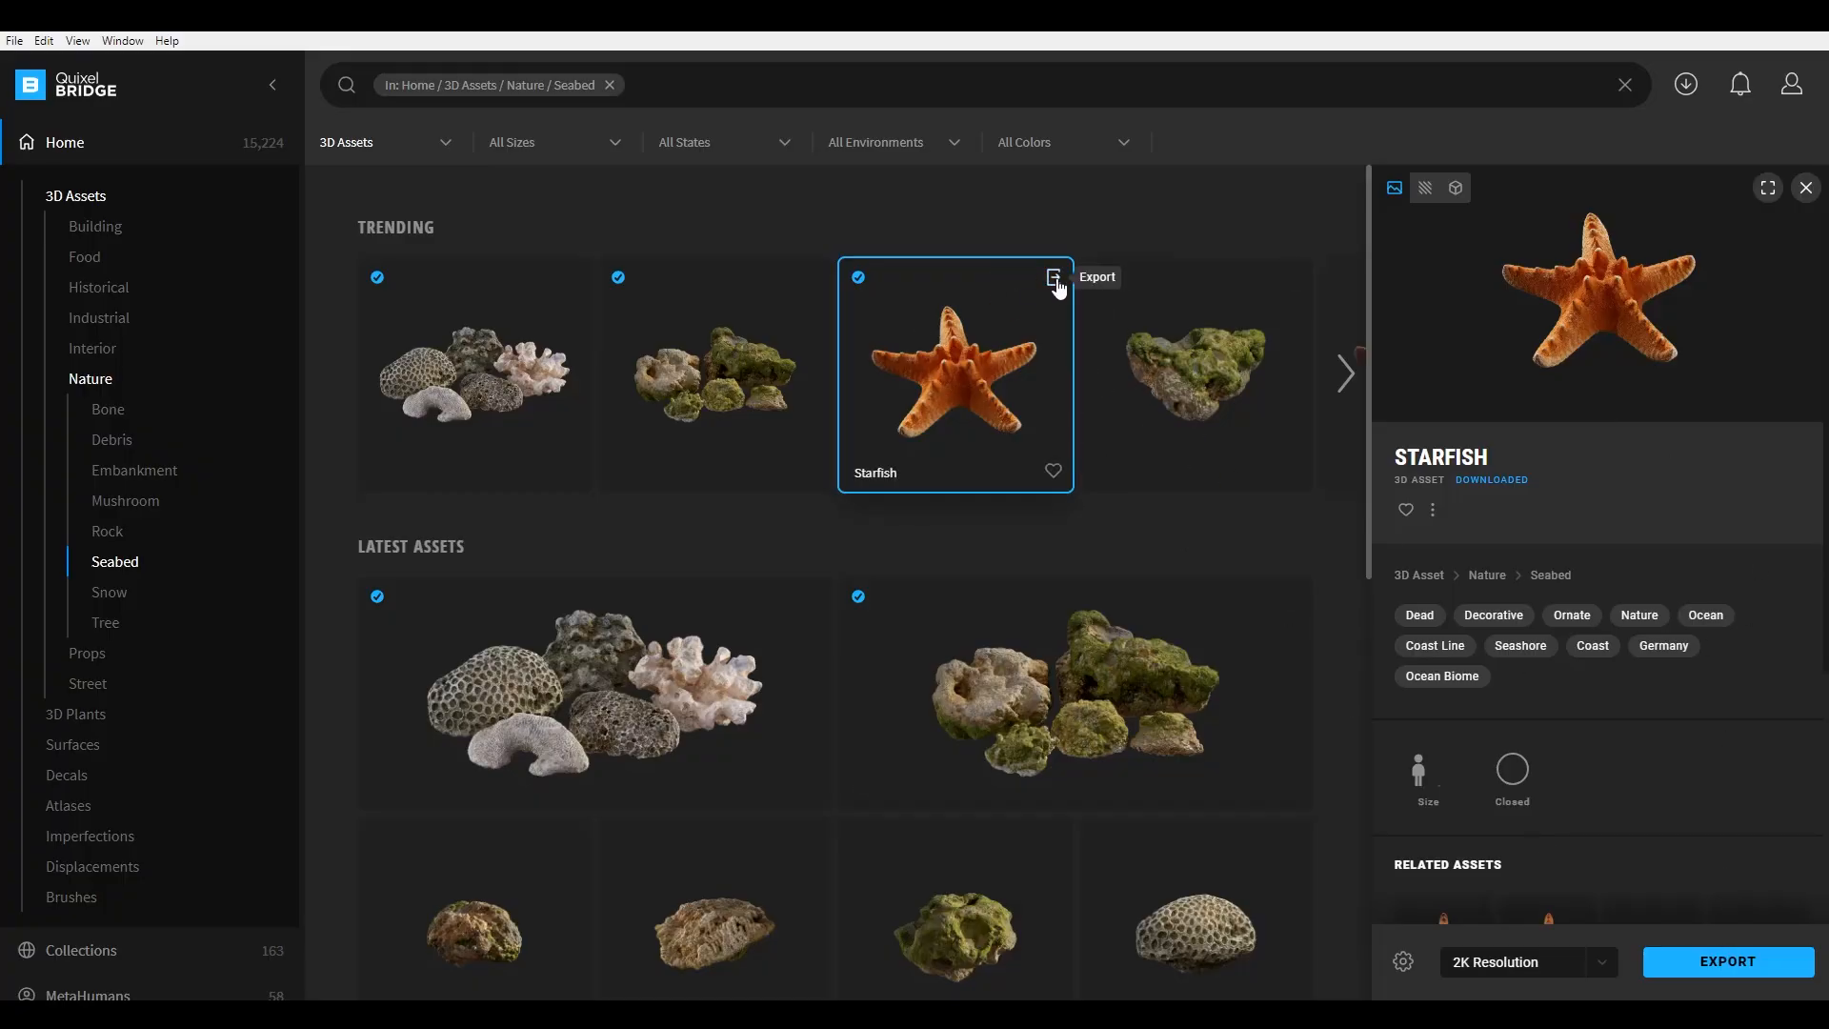
{"action": "left_click", "coordinate": [1053, 280]}
{"action": "left_click", "coordinate": [1053, 281]}
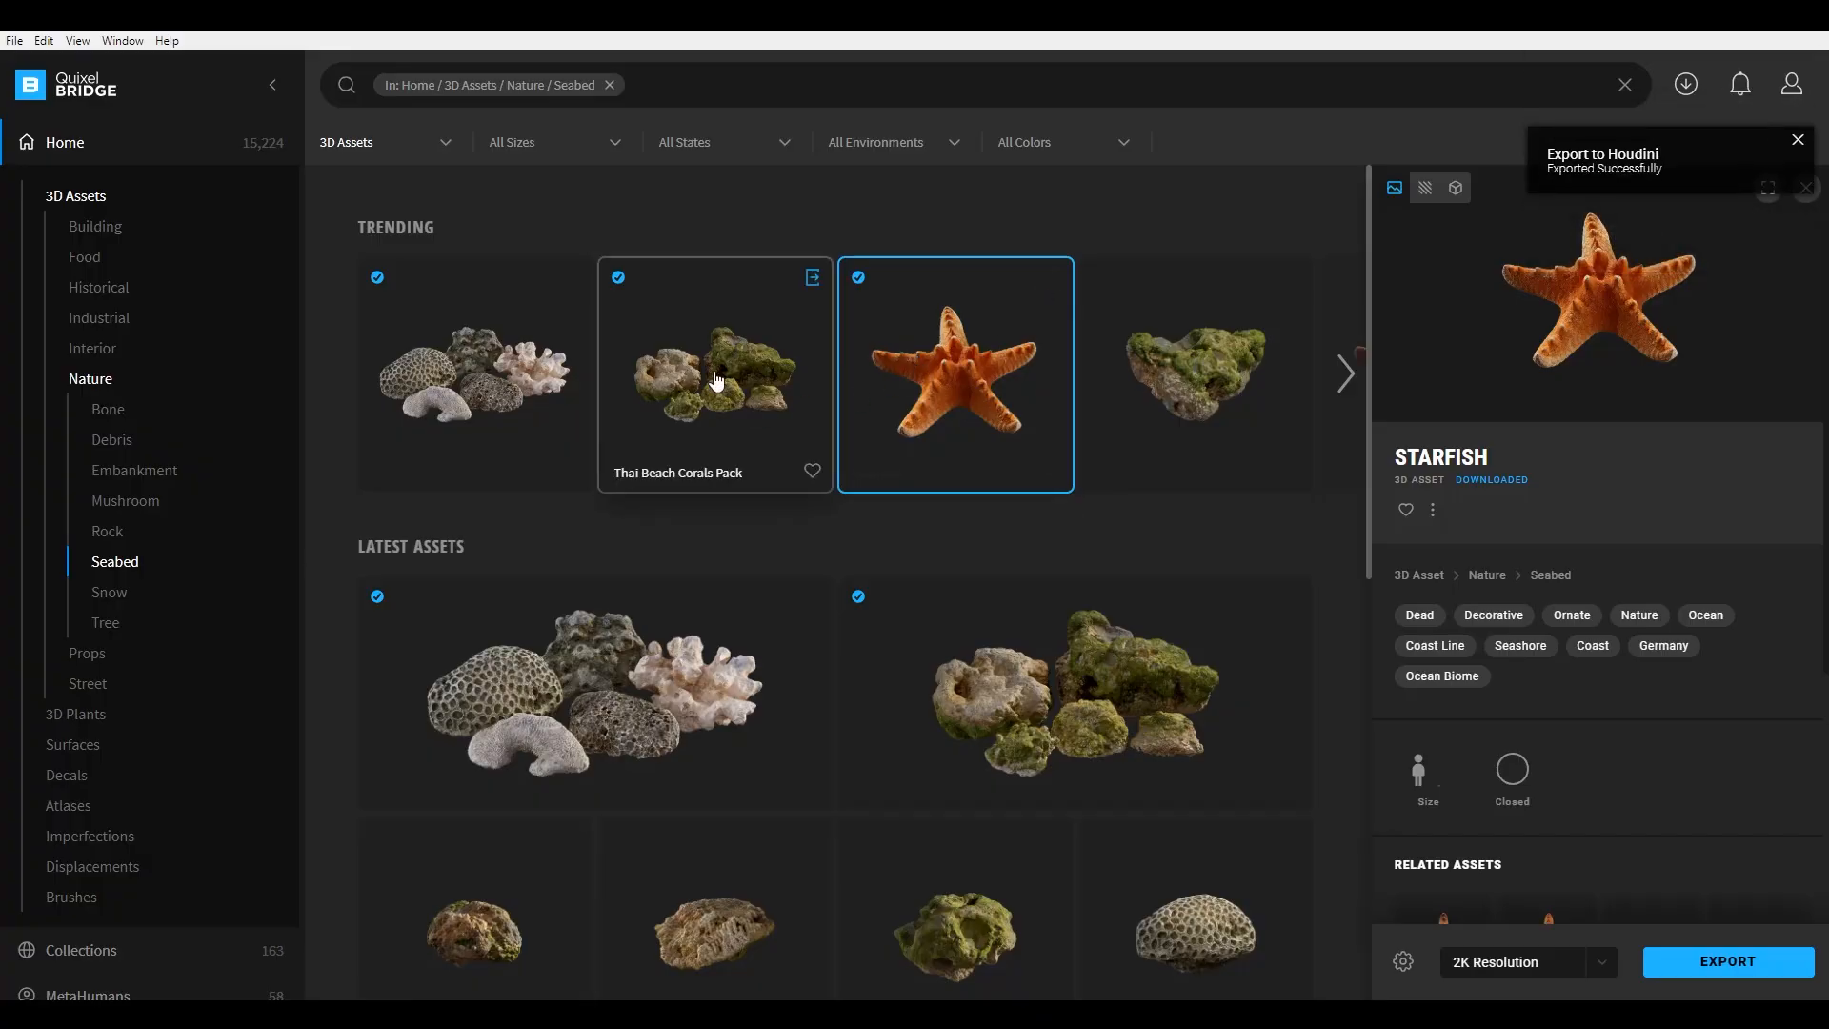
Step: Browse to the submerged aquatic 3D plants and export the orange Ocean Seaweed to Houdini
{"action": "left_click", "coordinate": [90, 716]}
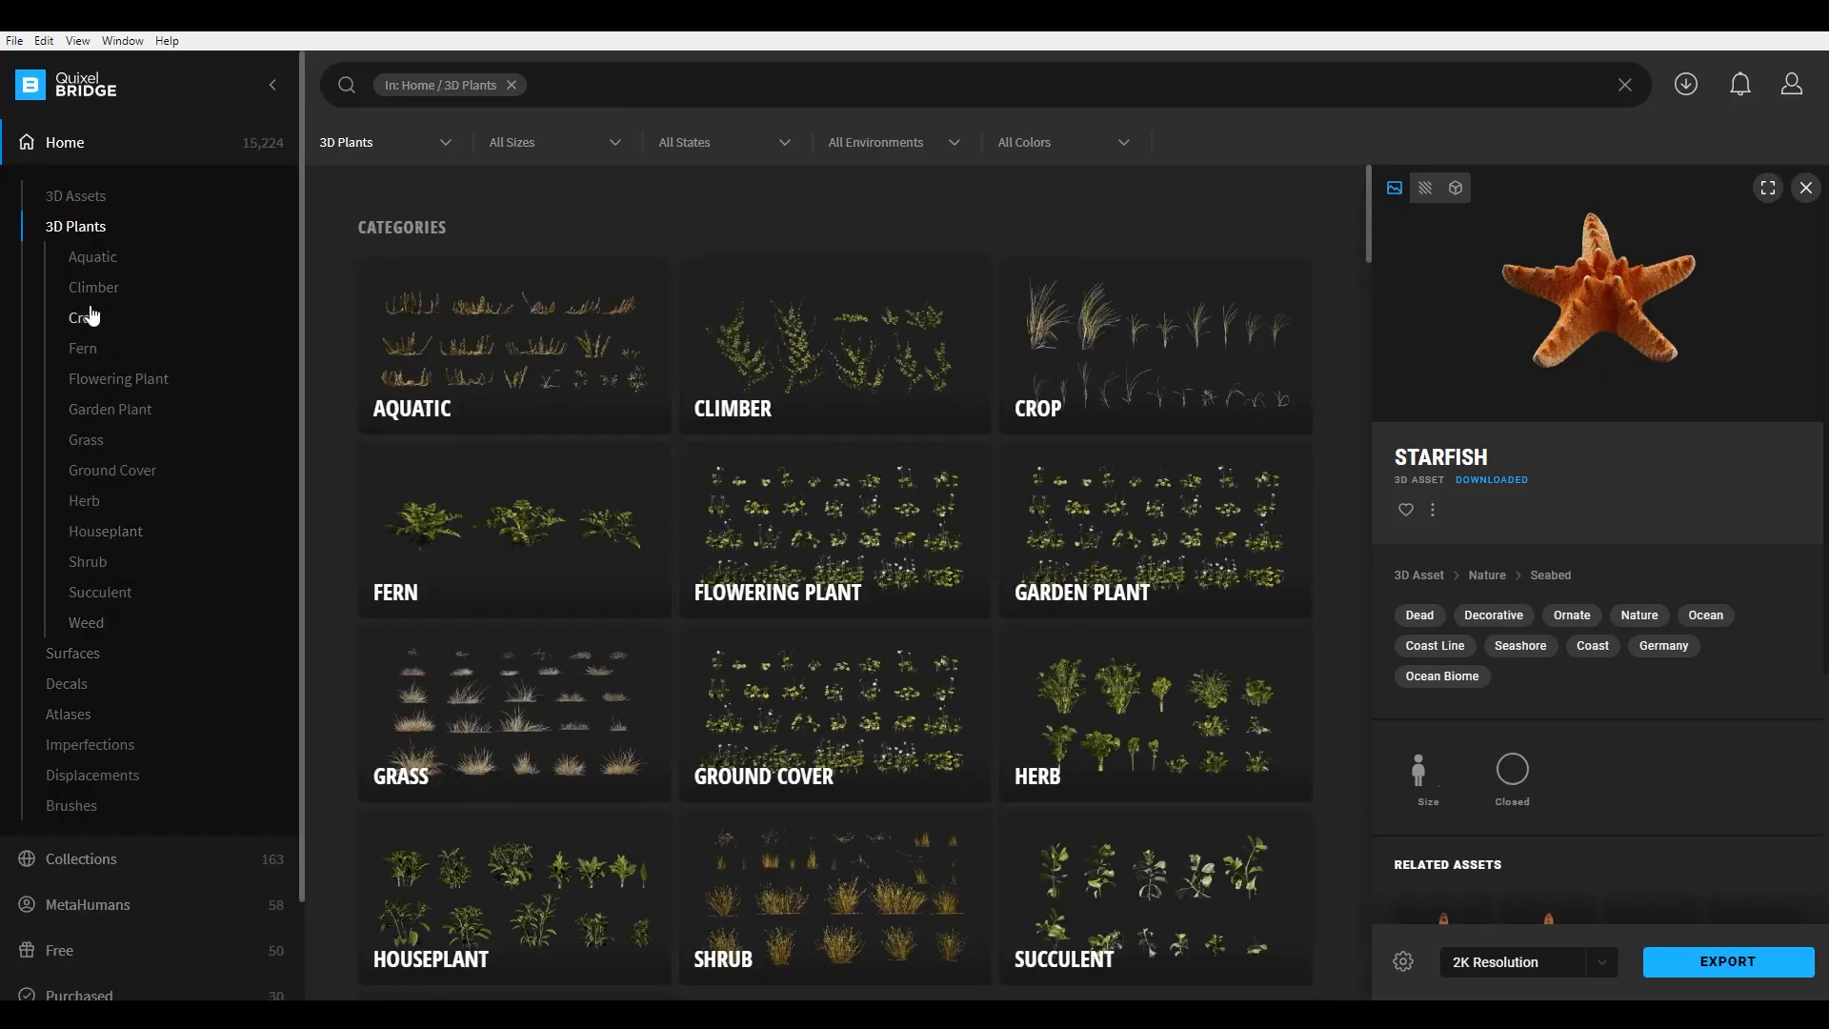
{"action": "left_click", "coordinate": [95, 259]}
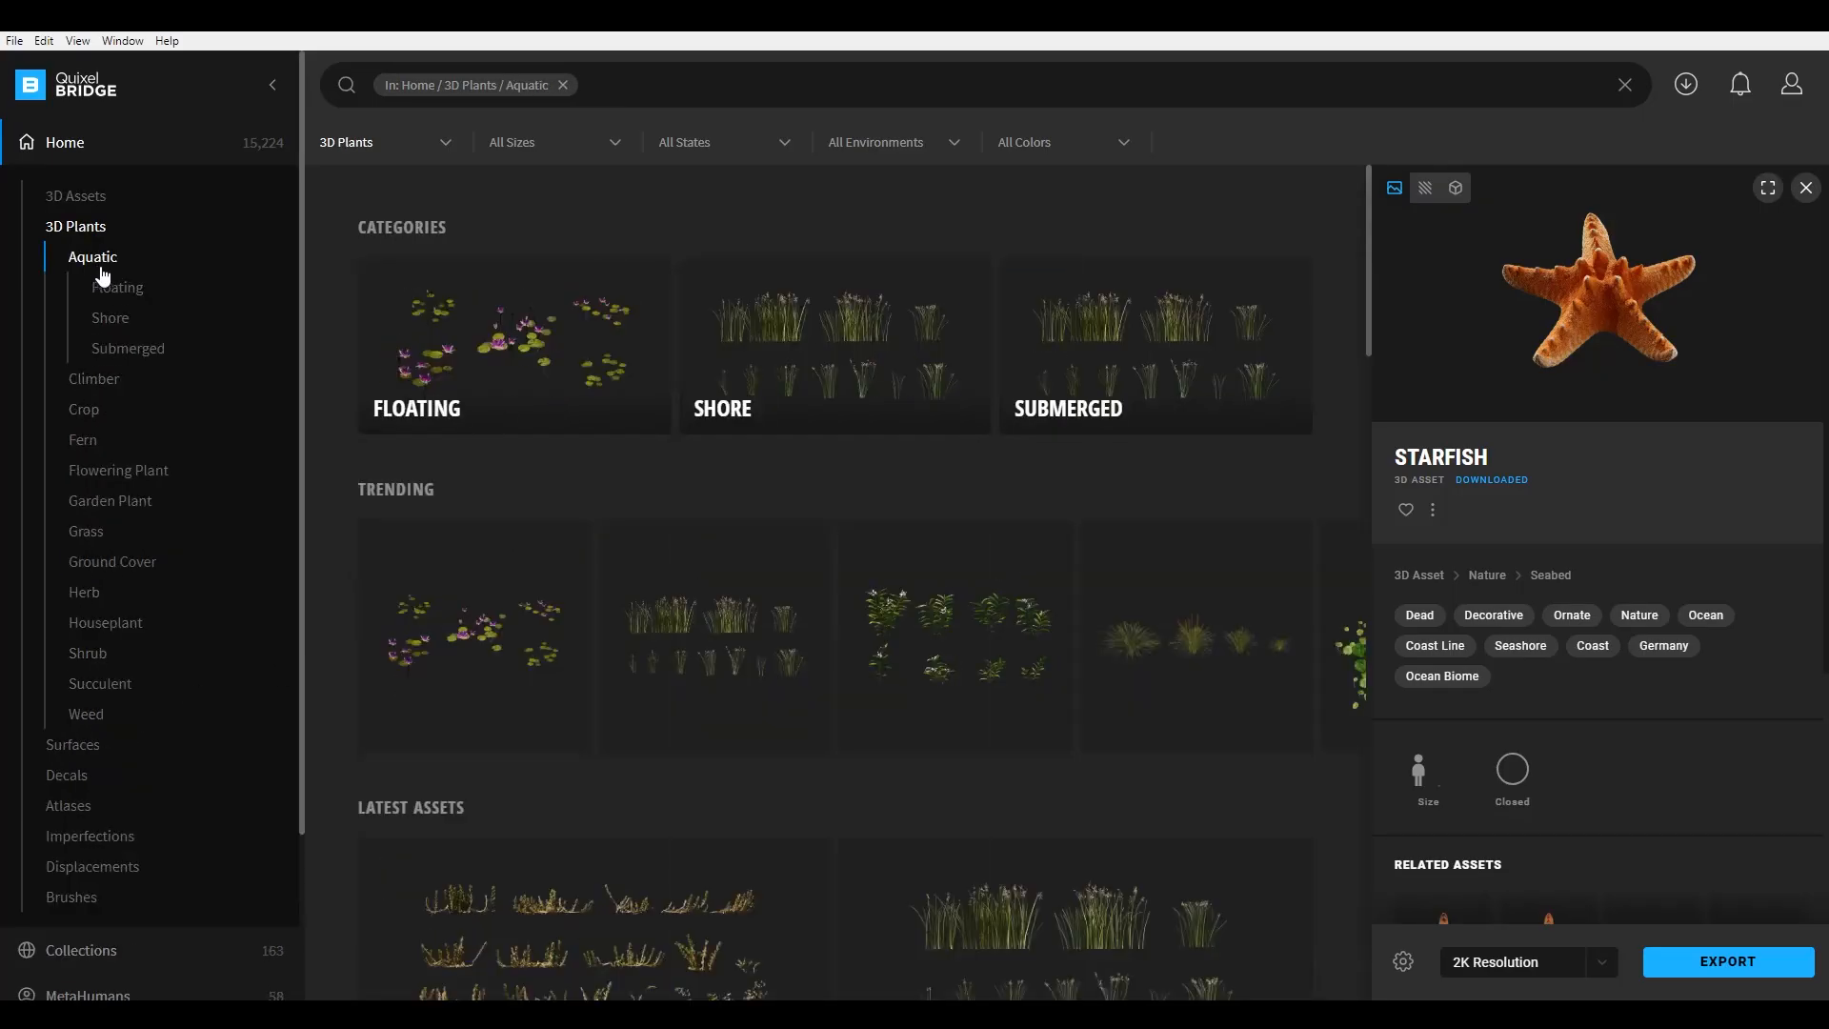
{"action": "left_click", "coordinate": [121, 364]}
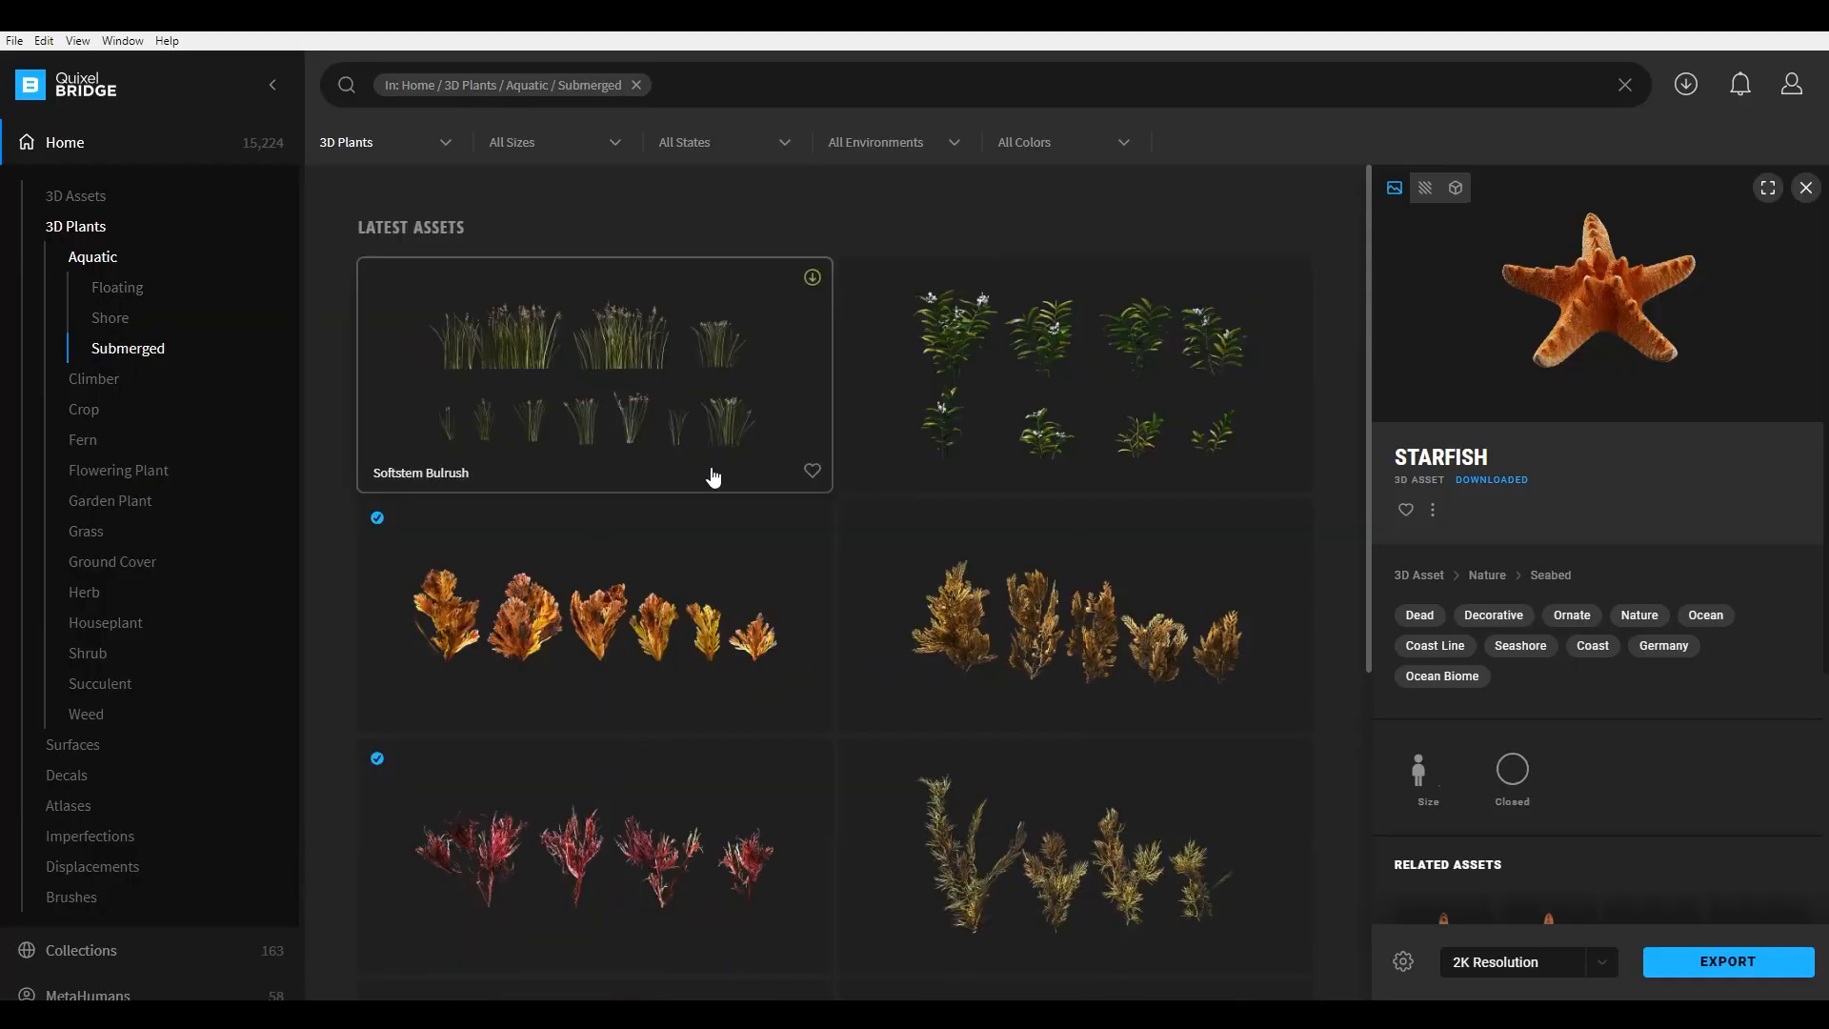
{"action": "scroll", "coordinate": [715, 482], "scroll_direction": "down", "scroll_amount": 5}
{"action": "scroll", "coordinate": [771, 610], "scroll_direction": "up", "scroll_amount": 3}
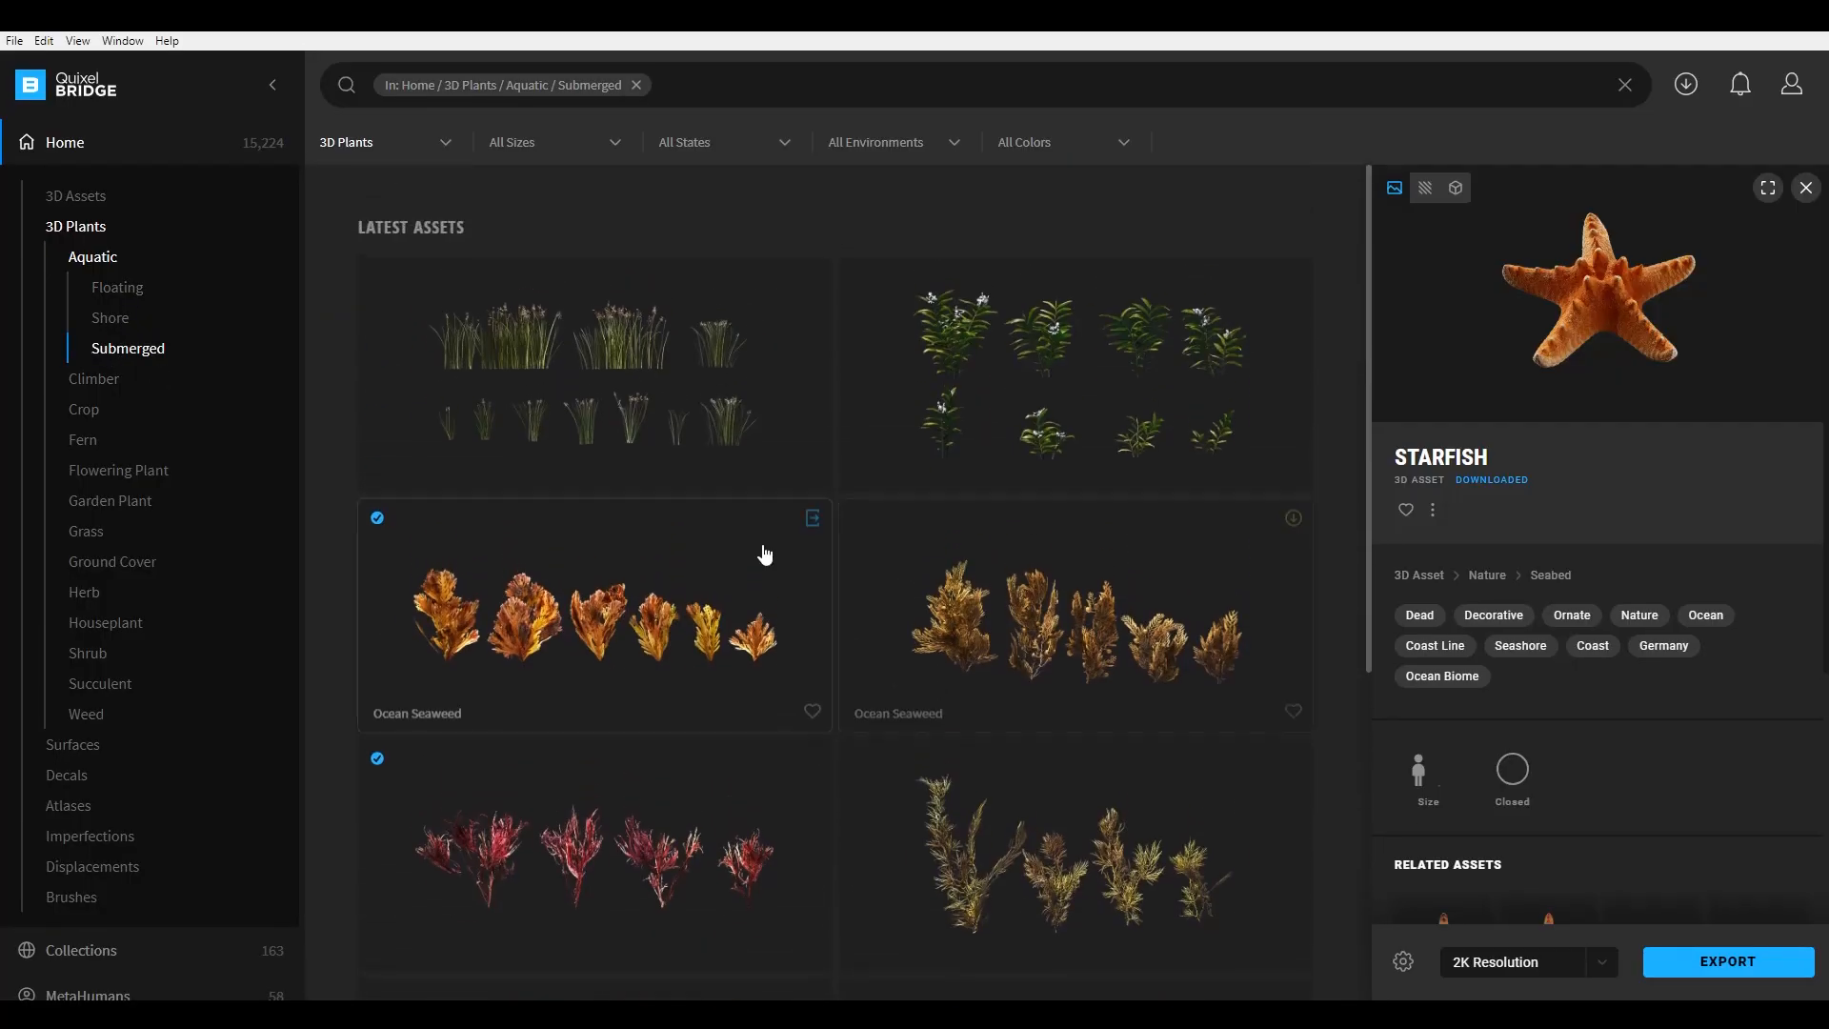
{"action": "left_click", "coordinate": [812, 519]}
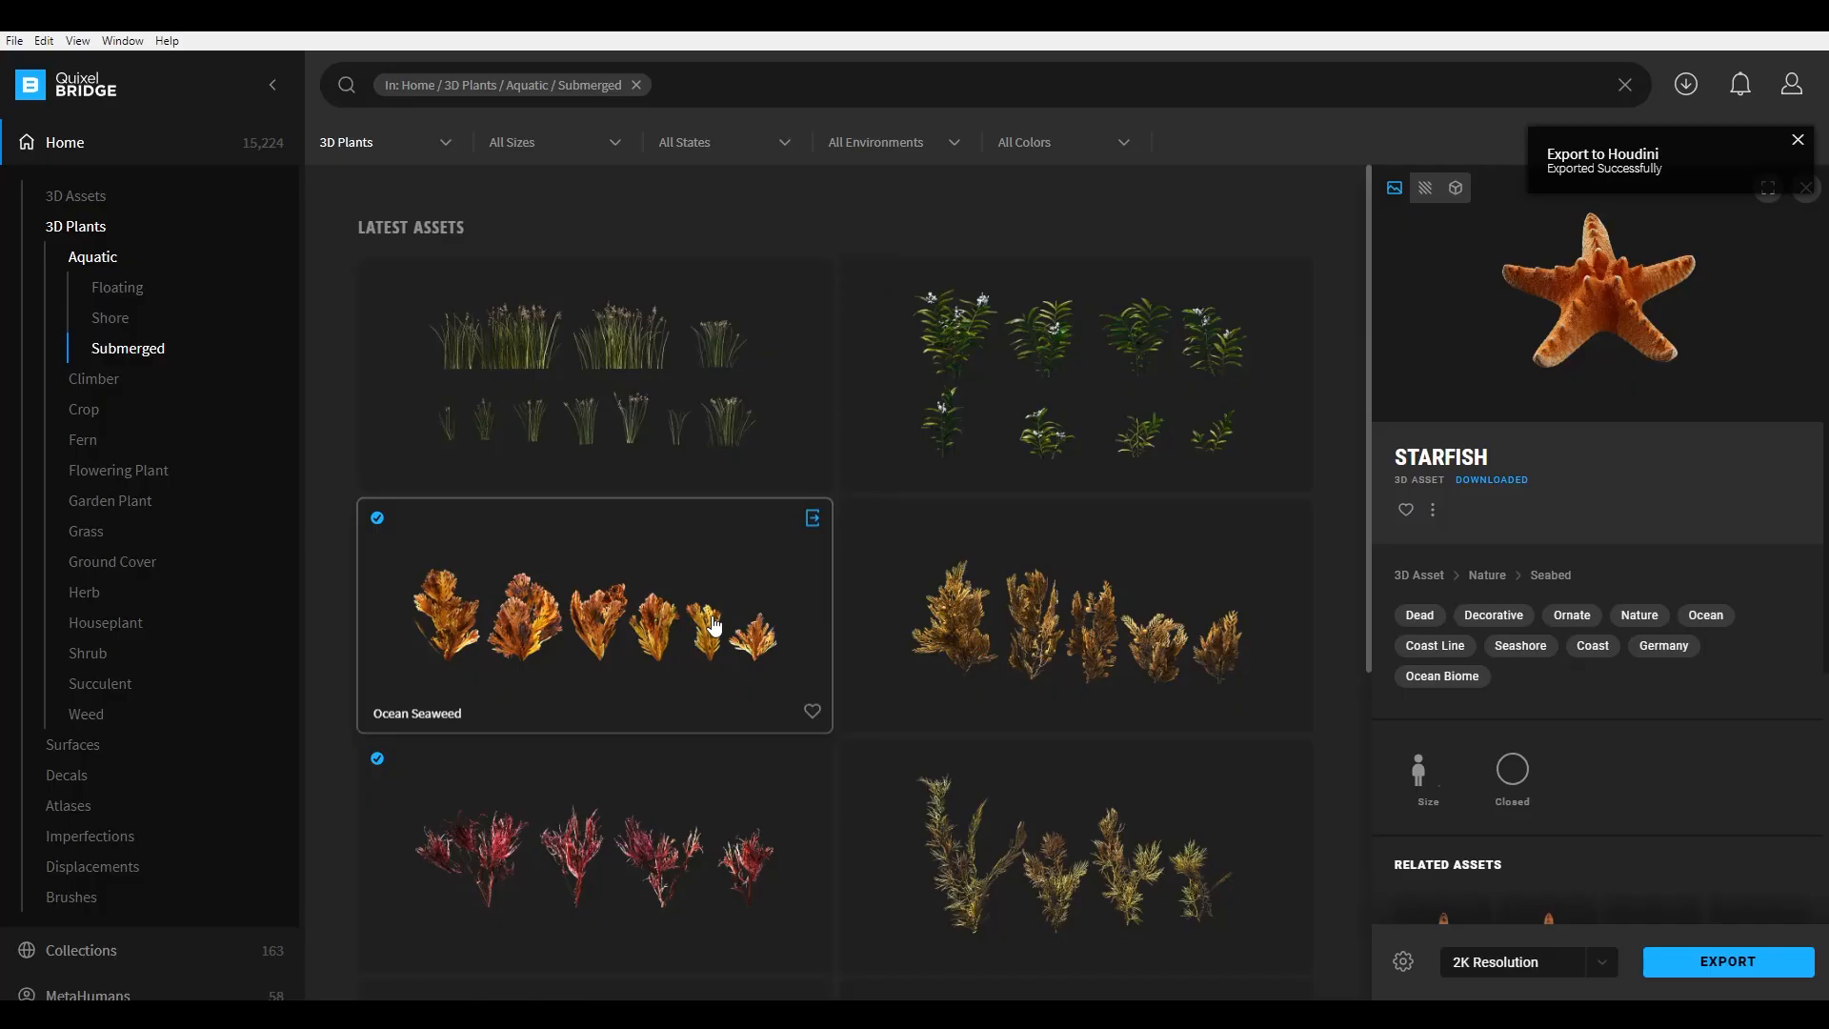
Step: Export the red Ocean Seaweed to Houdini
{"action": "scroll", "coordinate": [519, 698], "scroll_direction": "down", "scroll_amount": 2}
{"action": "left_click", "coordinate": [812, 569]}
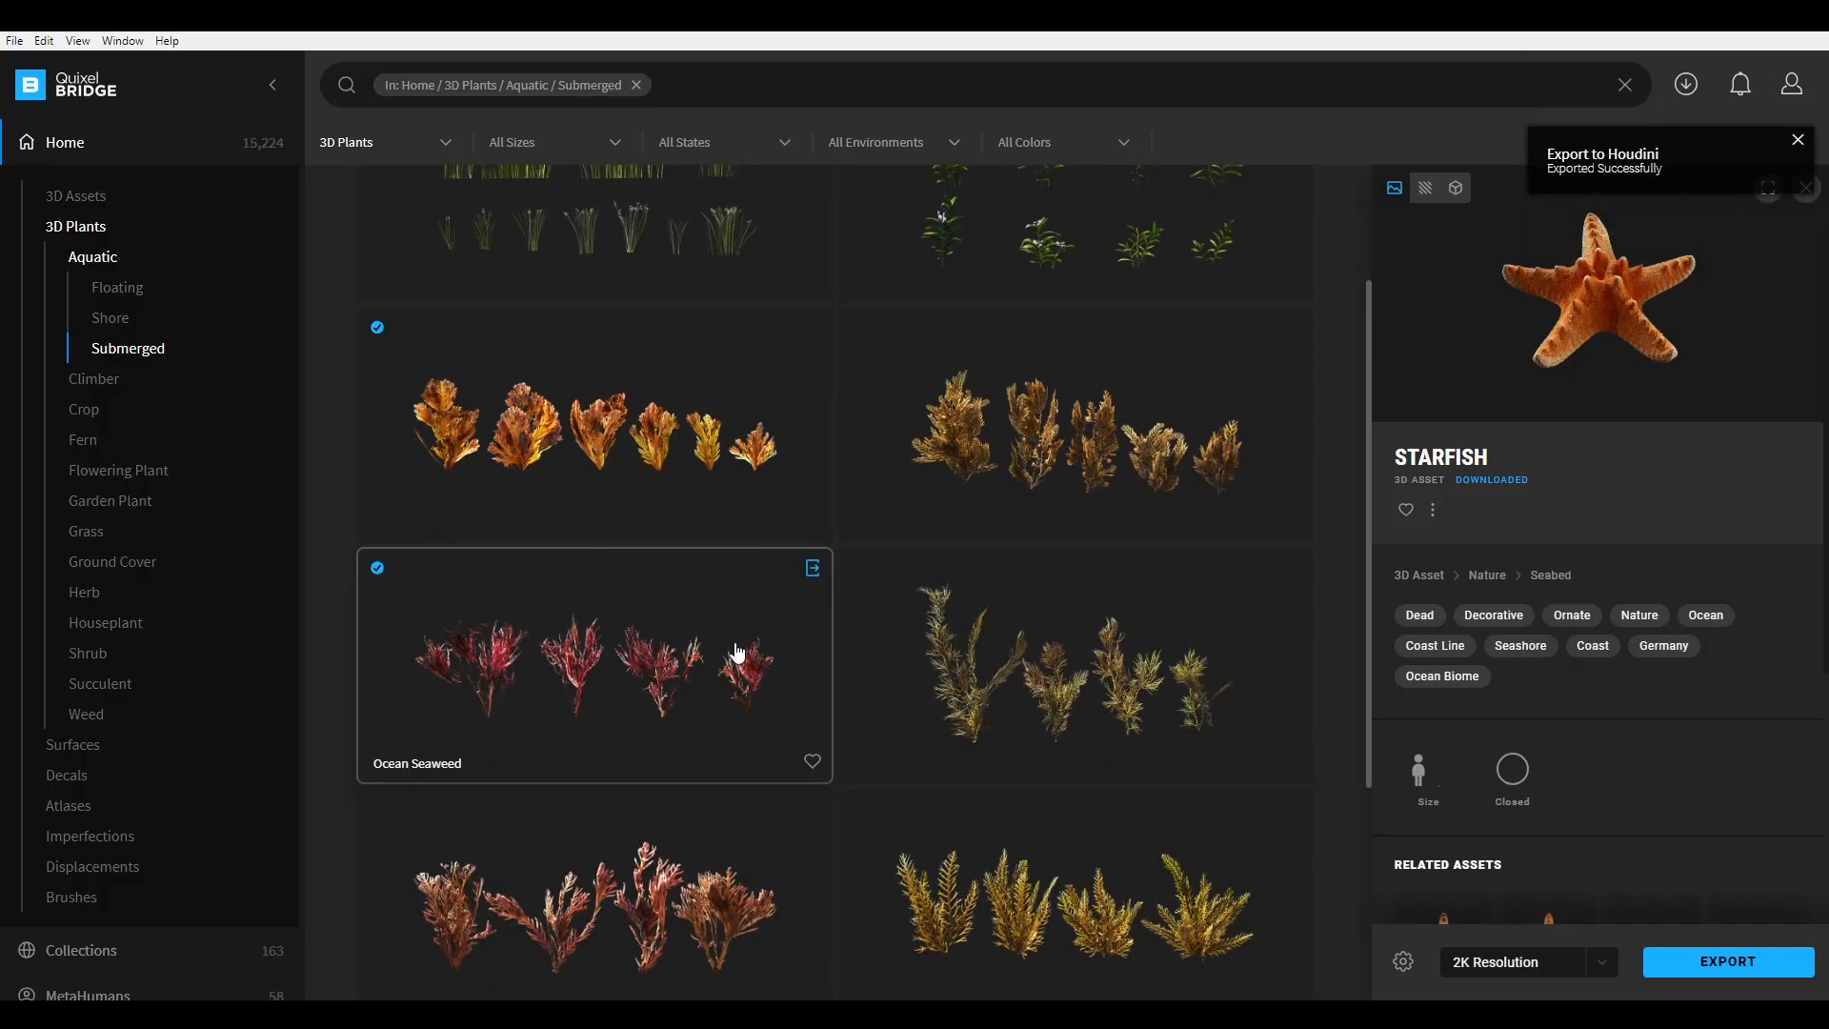
{"action": "scroll", "coordinate": [732, 656], "scroll_direction": "down", "scroll_amount": 1}
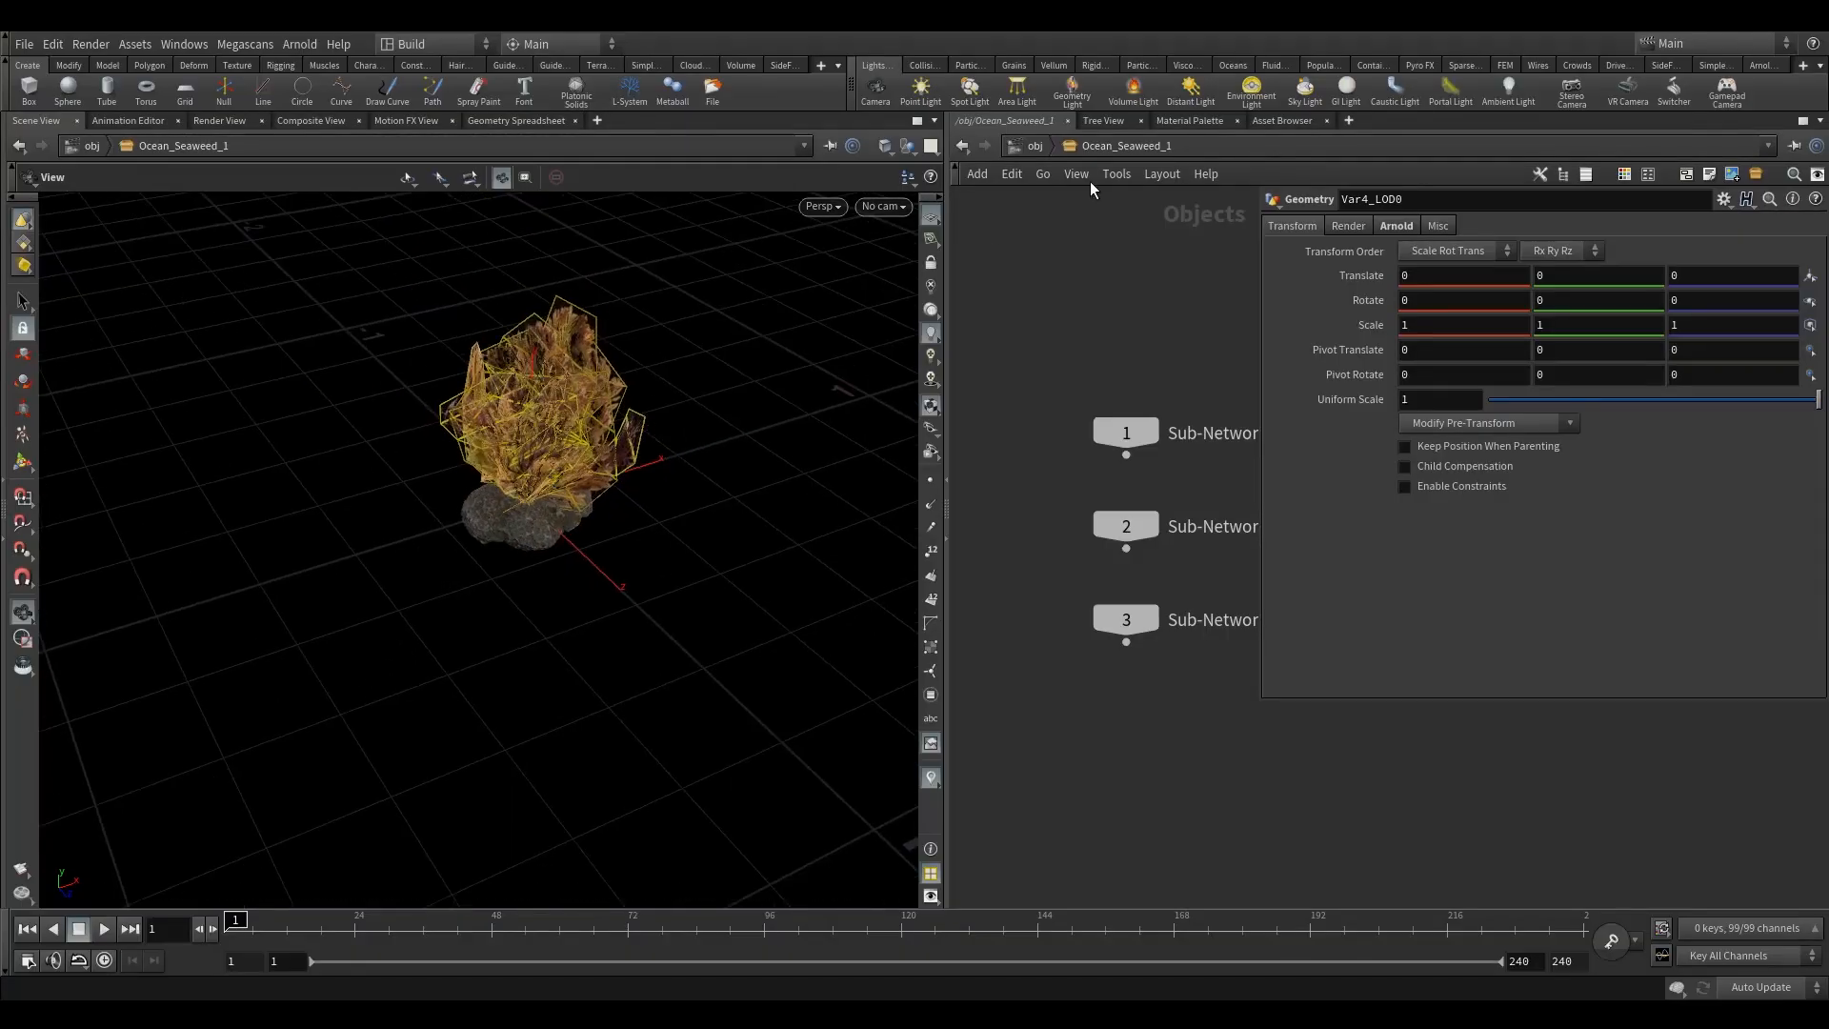
Step: Switch to Houdini, return to the object level and narrow the parameter pane to show all imported subnetworks
{"action": "left_click", "coordinate": [1008, 148]}
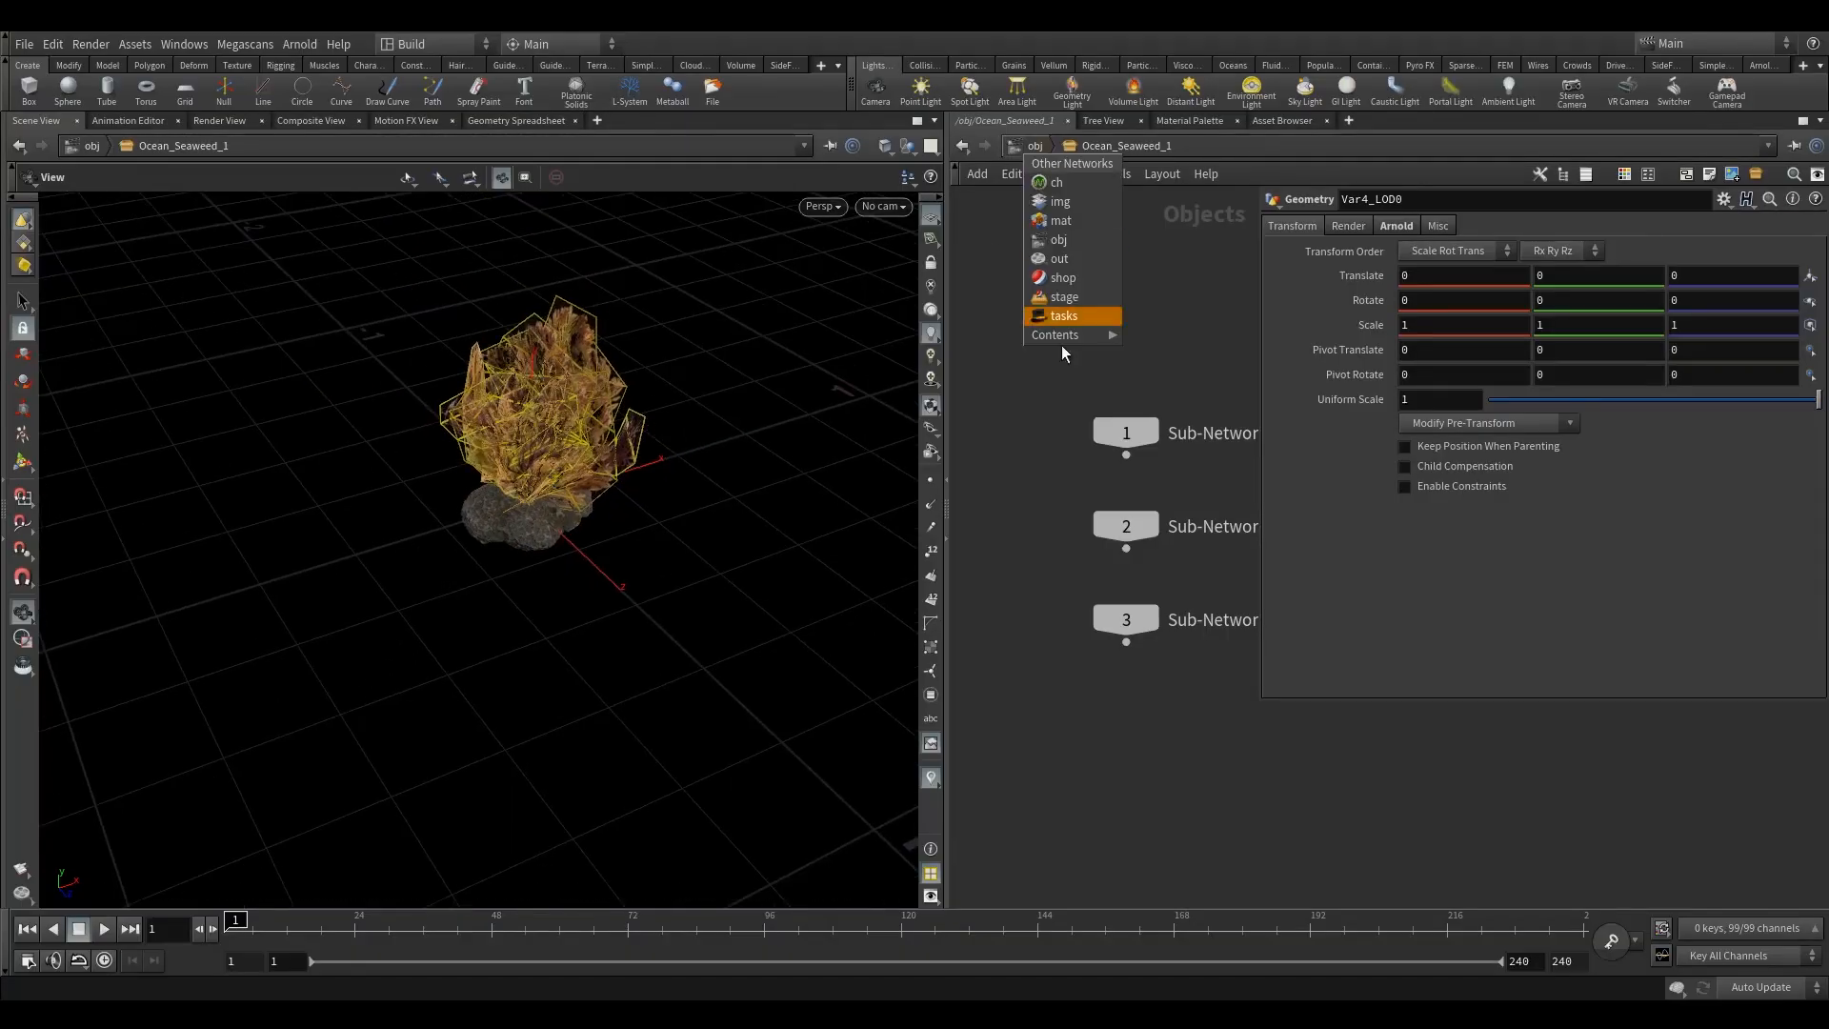
{"action": "left_click", "coordinate": [1065, 240]}
{"action": "left_click", "coordinate": [1035, 145]}
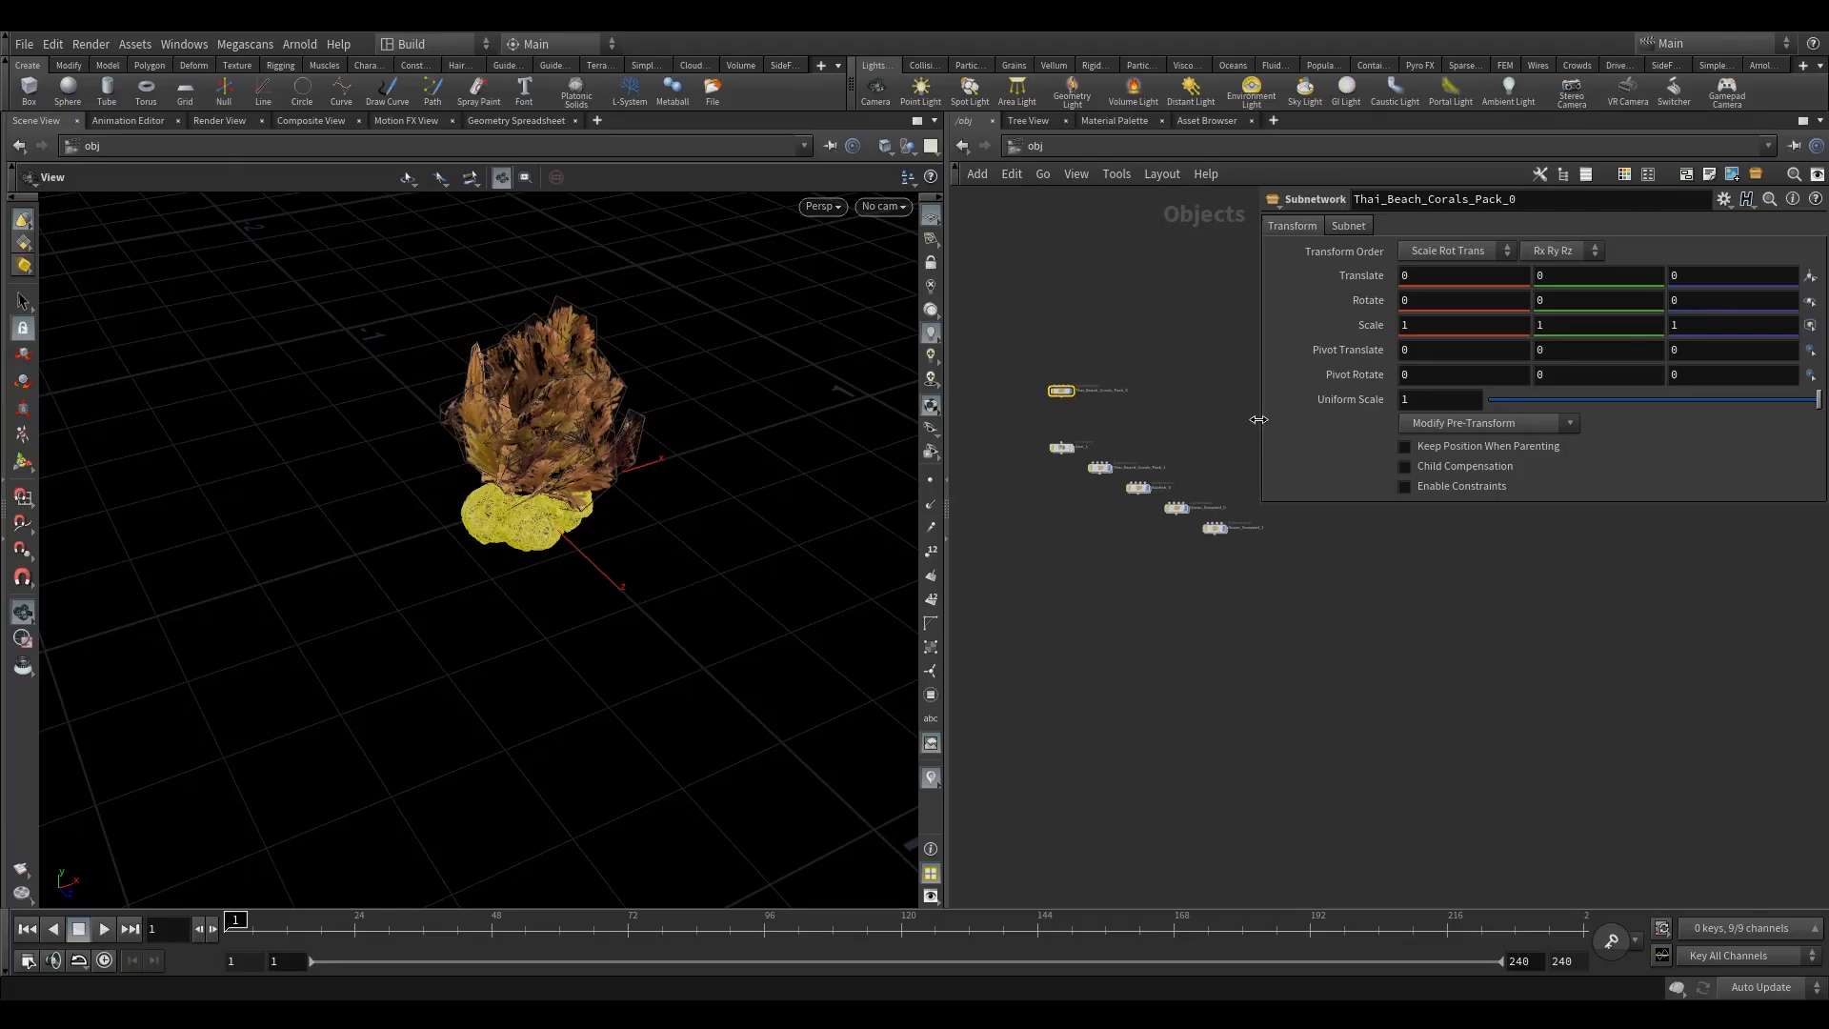
{"action": "left_click_drag", "start_coordinate": [1259, 420], "coordinate": [1391, 419]}
{"action": "key", "text": "h"}
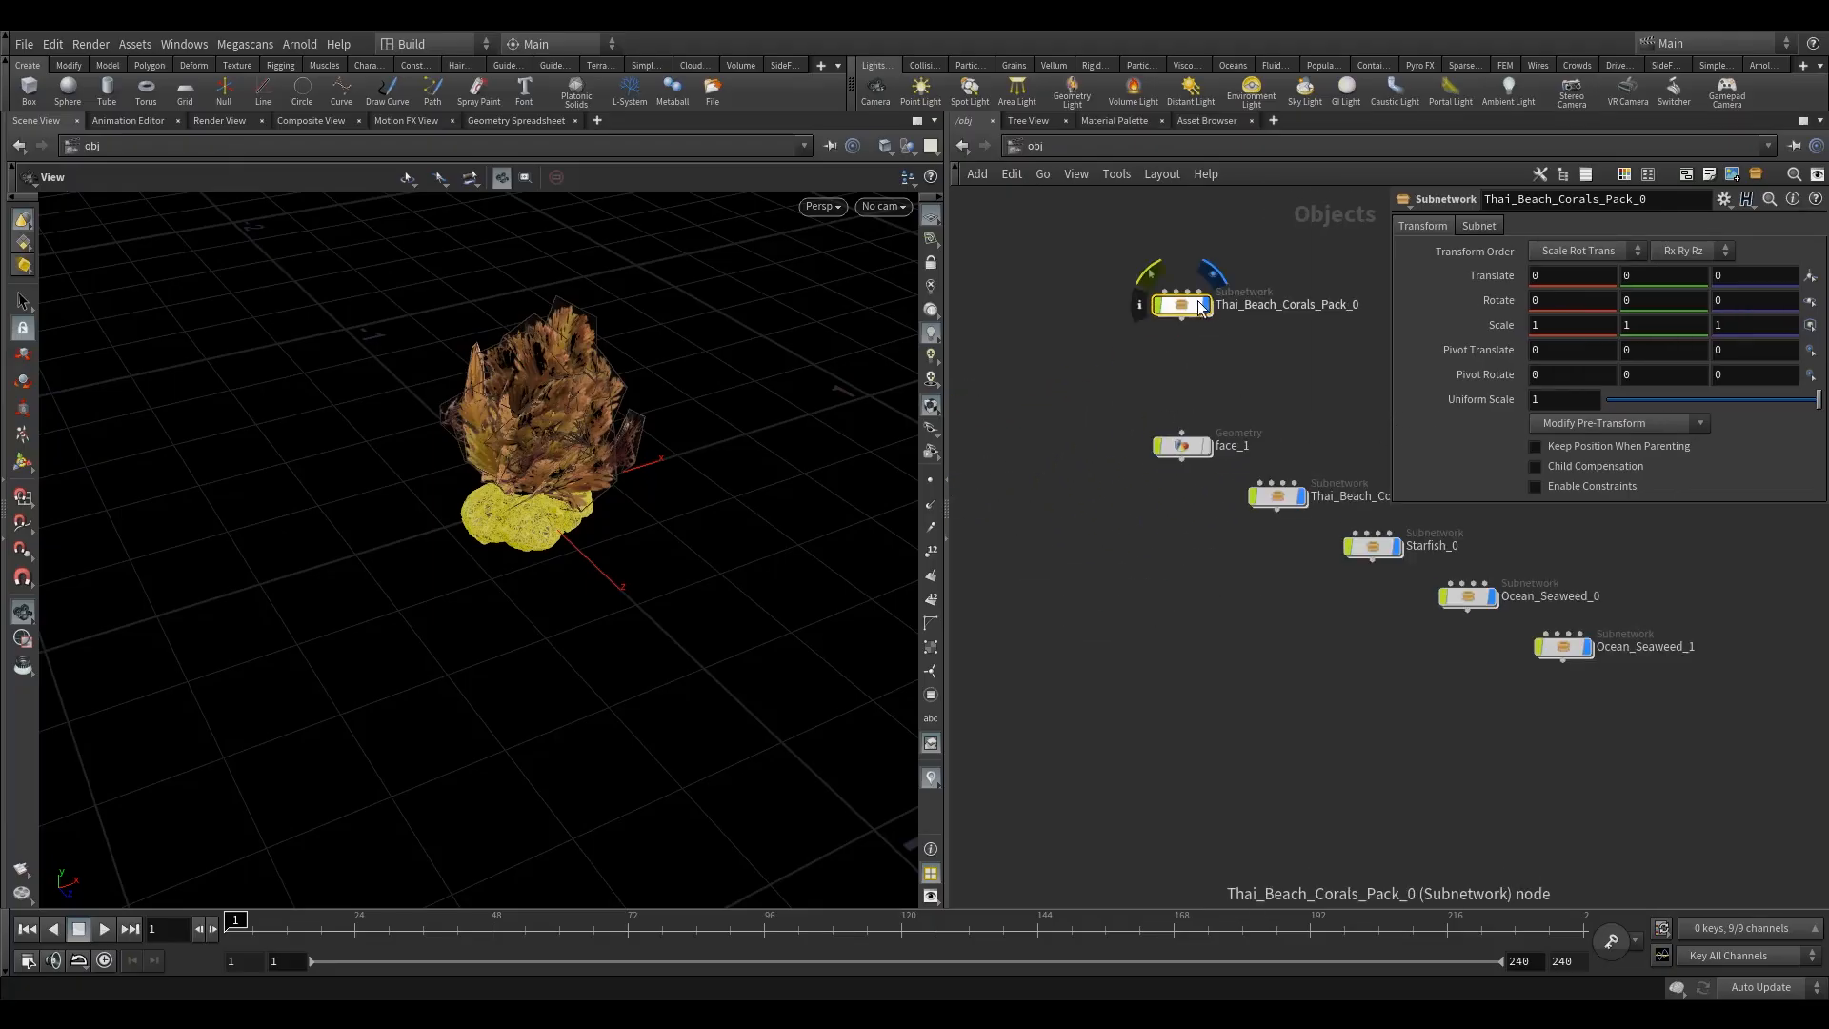
Step: Hide the Thai_Beach_Corals_Pack_0 and Thai_Beach_Corals_Pack_1 subnetworks in the viewport
{"action": "left_click", "coordinate": [1215, 274]}
{"action": "middle_click_drag", "start_coordinate": [1319, 425], "coordinate": [1113, 374]}
{"action": "left_click", "coordinate": [1103, 416]}
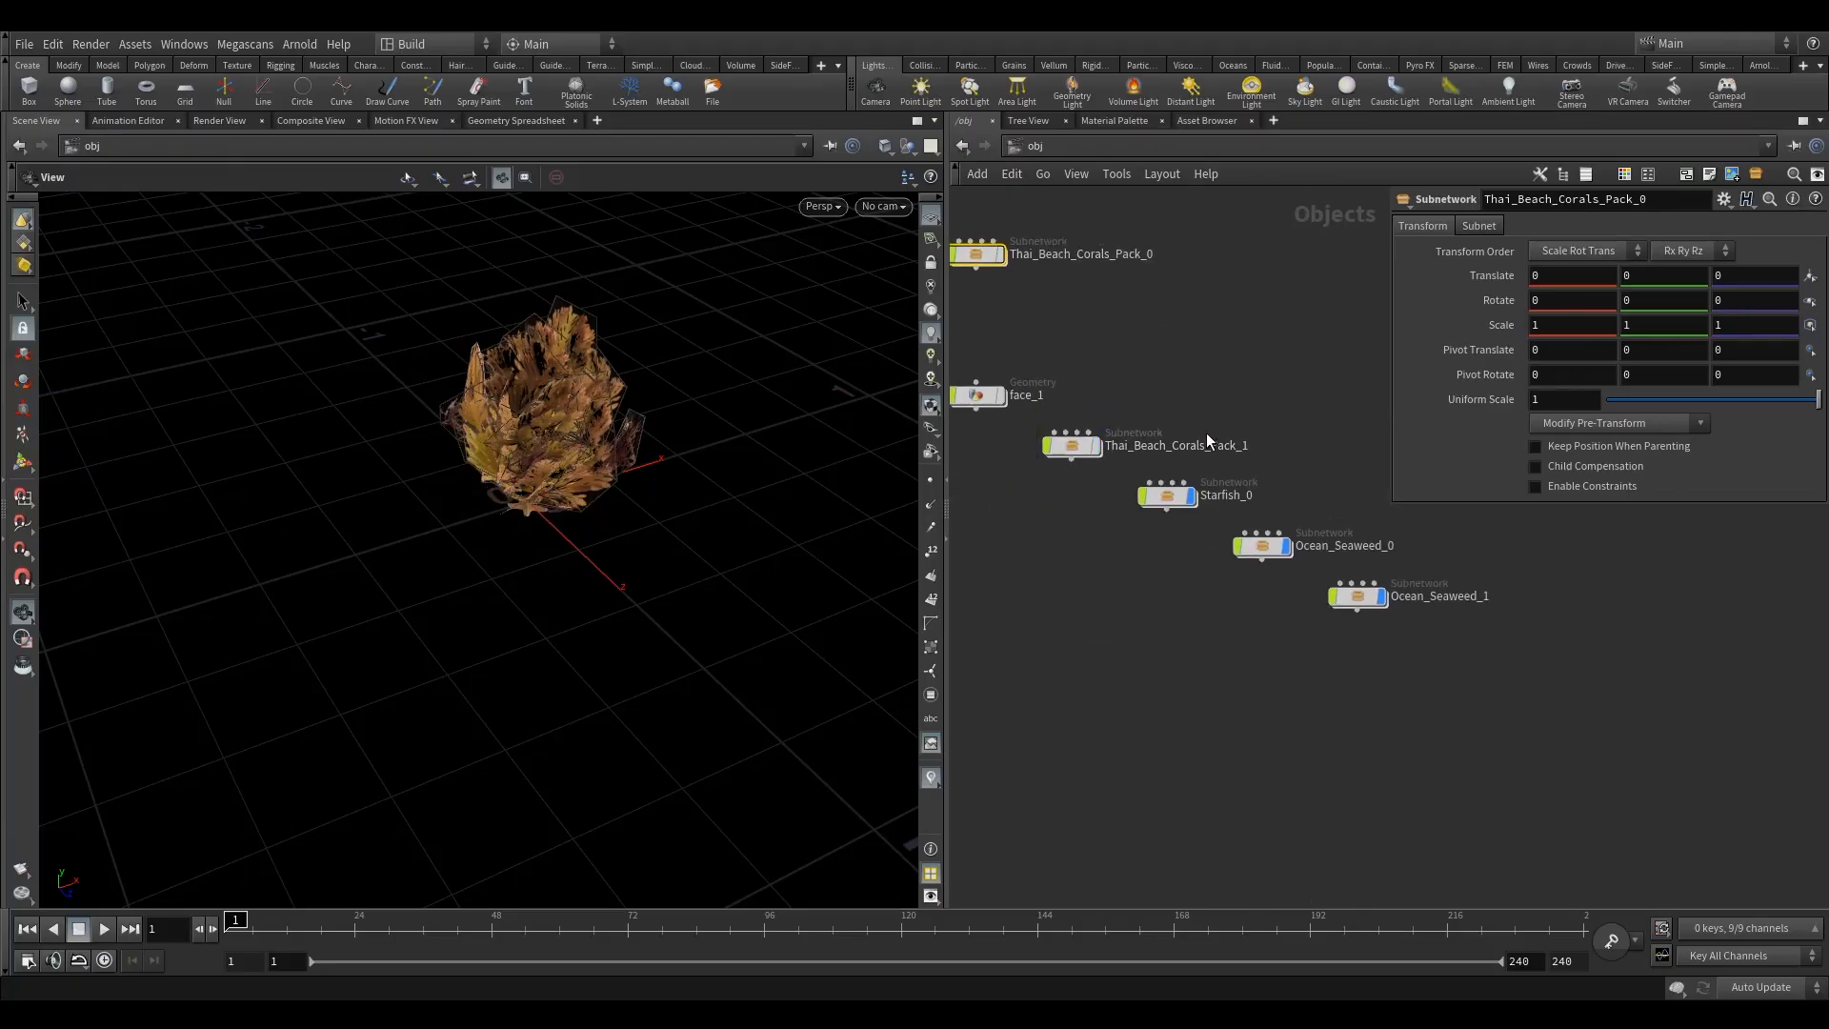
Step: Hide Ocean_Seaweed_0, inspect Ocean_Seaweed_1 on its own and hide it as well
{"action": "left_click", "coordinate": [1287, 545]}
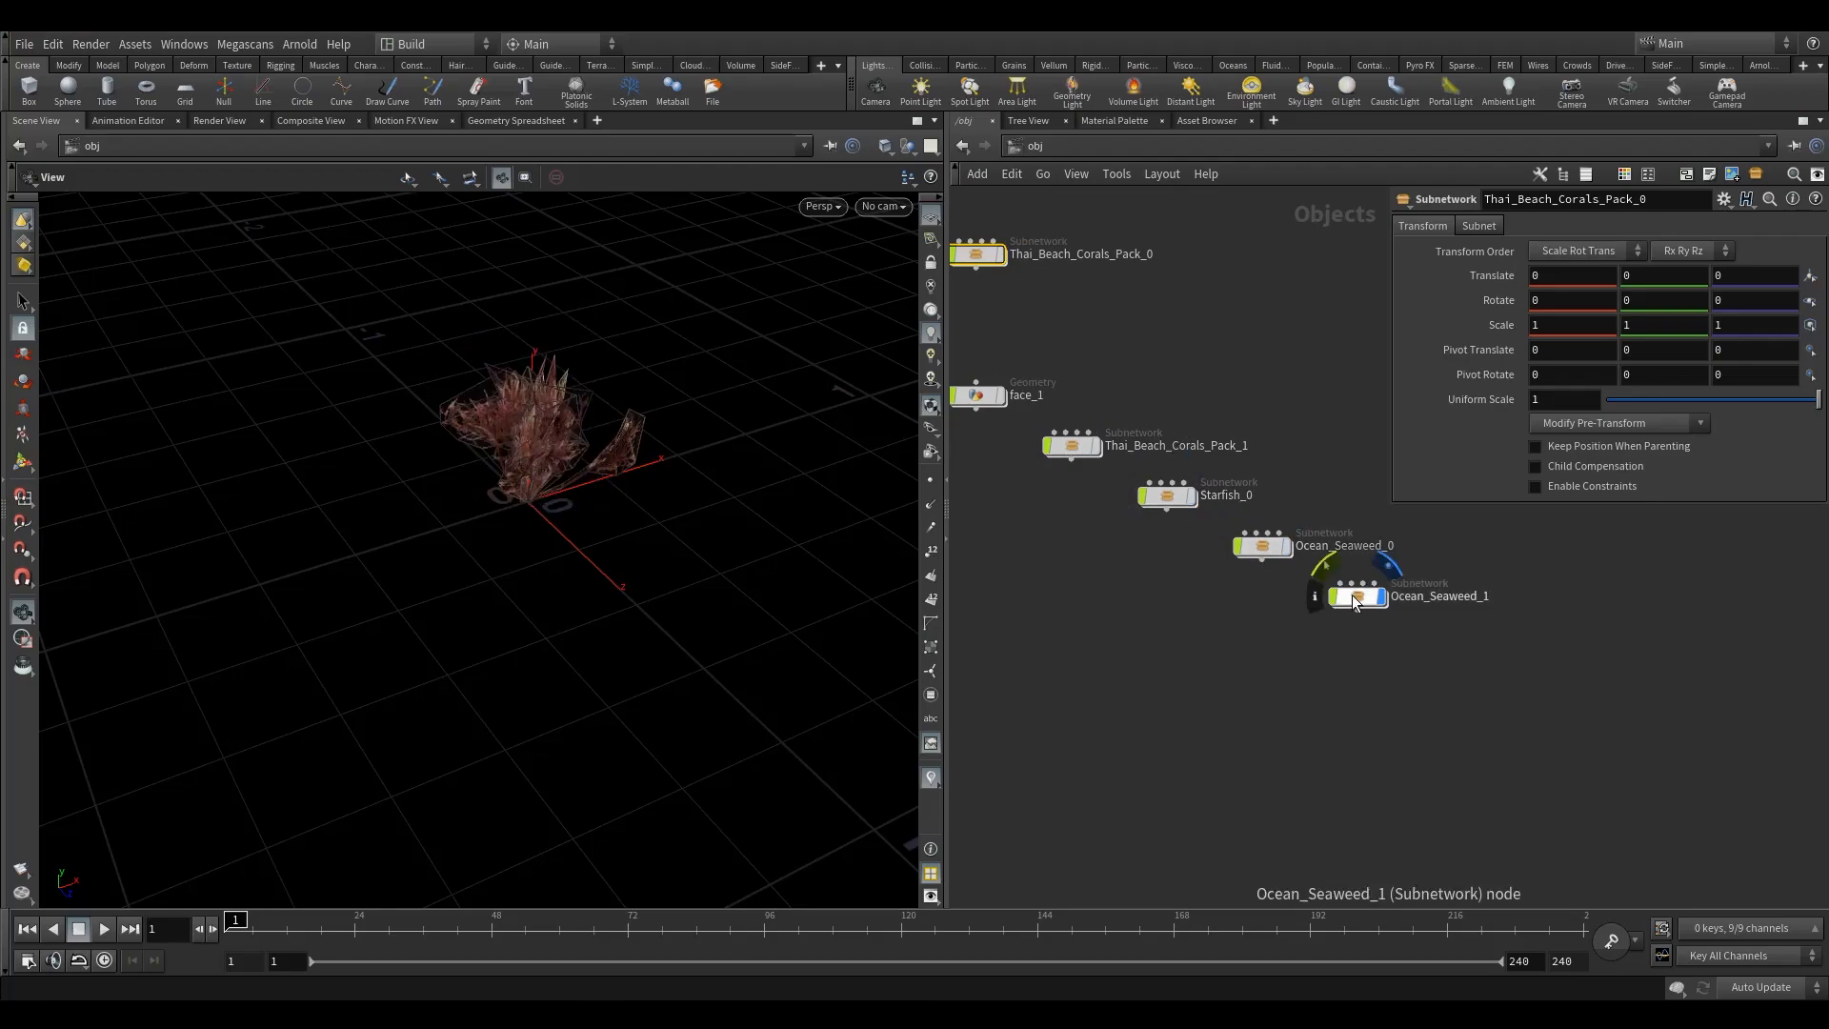
{"action": "left_click", "coordinate": [1395, 576]}
{"action": "left_click_drag", "start_coordinate": [559, 494], "coordinate": [609, 445]}
{"action": "left_click", "coordinate": [1381, 596]}
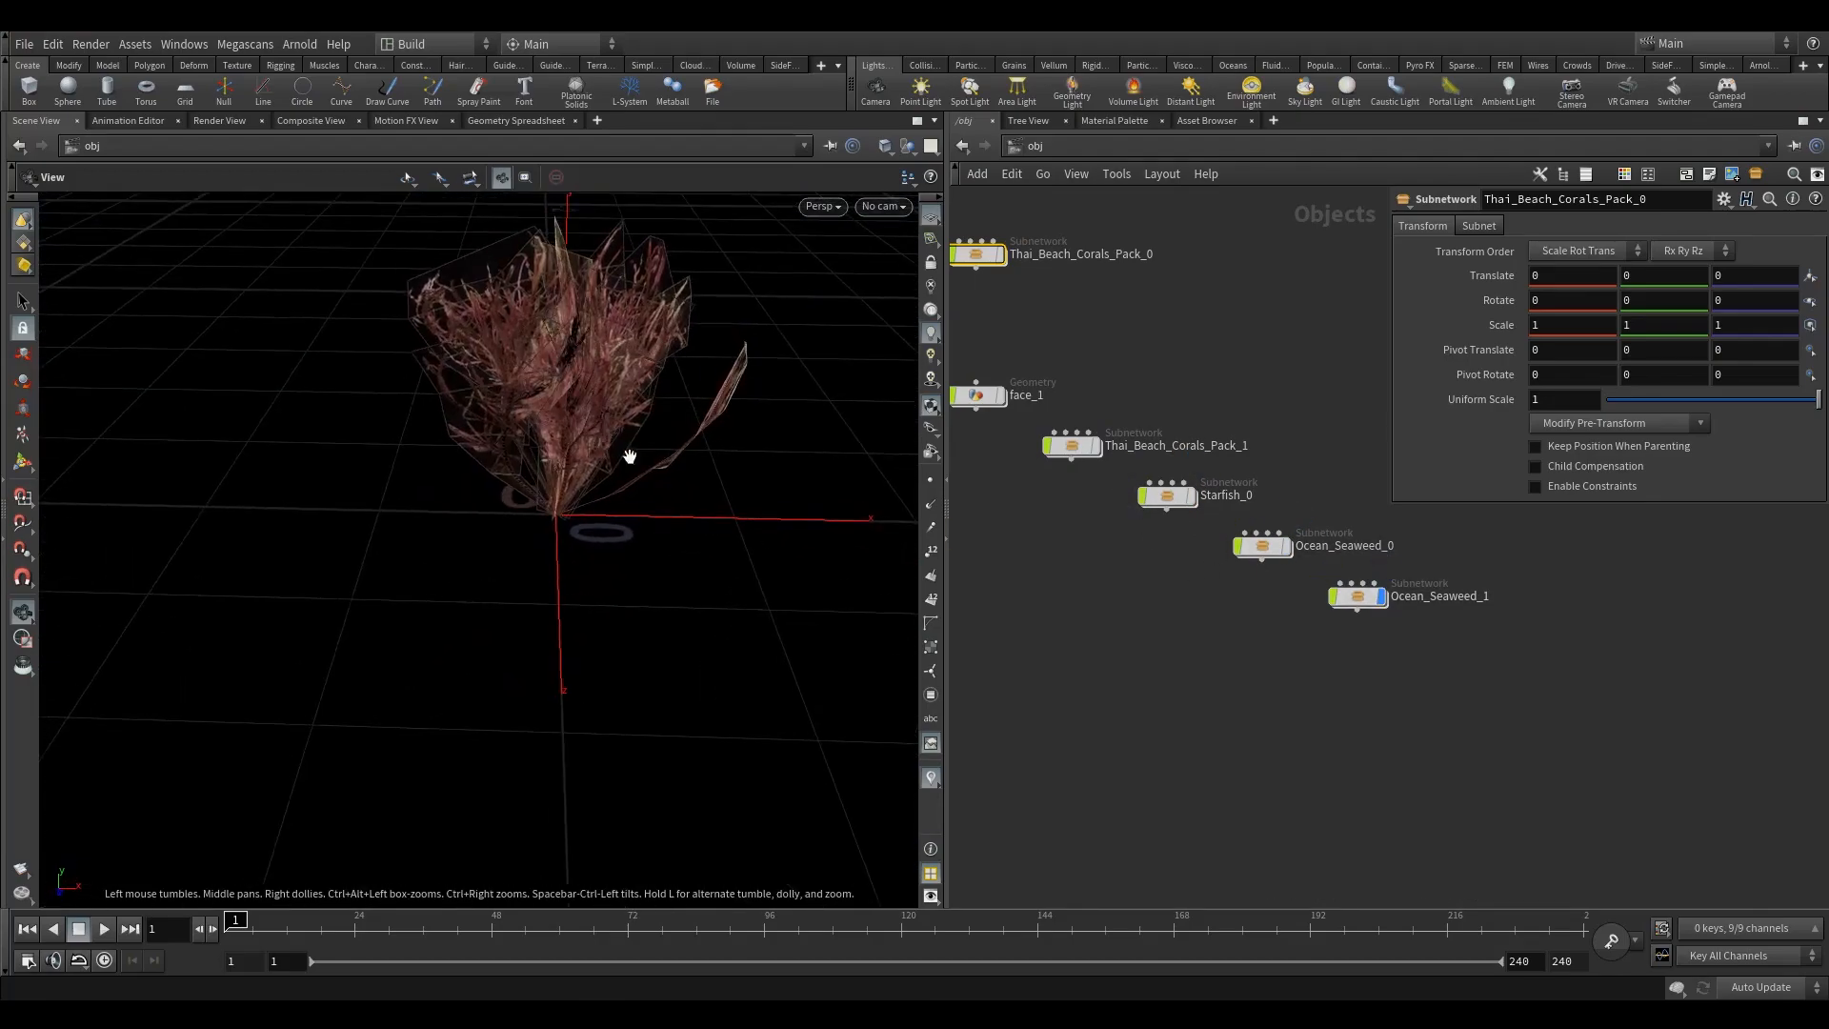
{"action": "left_click", "coordinate": [1375, 597]}
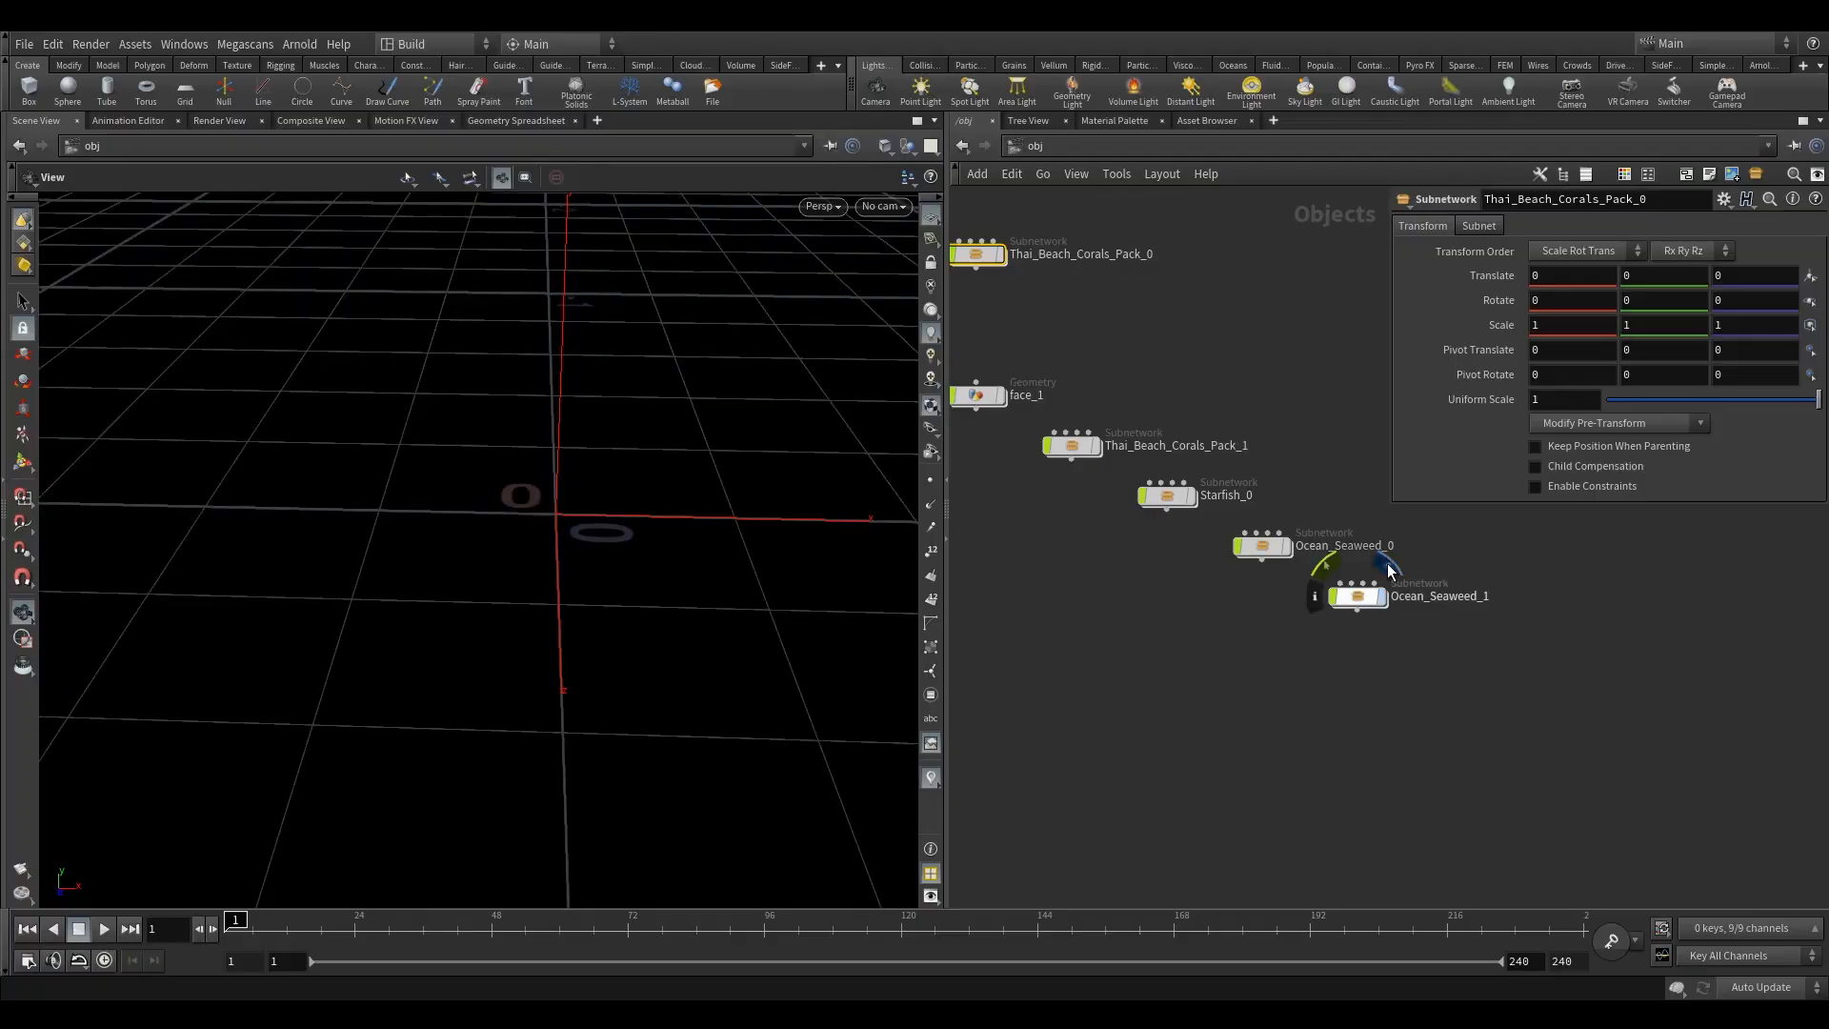
Step: Display Ocean_Seaweed_0 on its own to inspect it, and hide it again
{"action": "left_click", "coordinate": [1286, 546]}
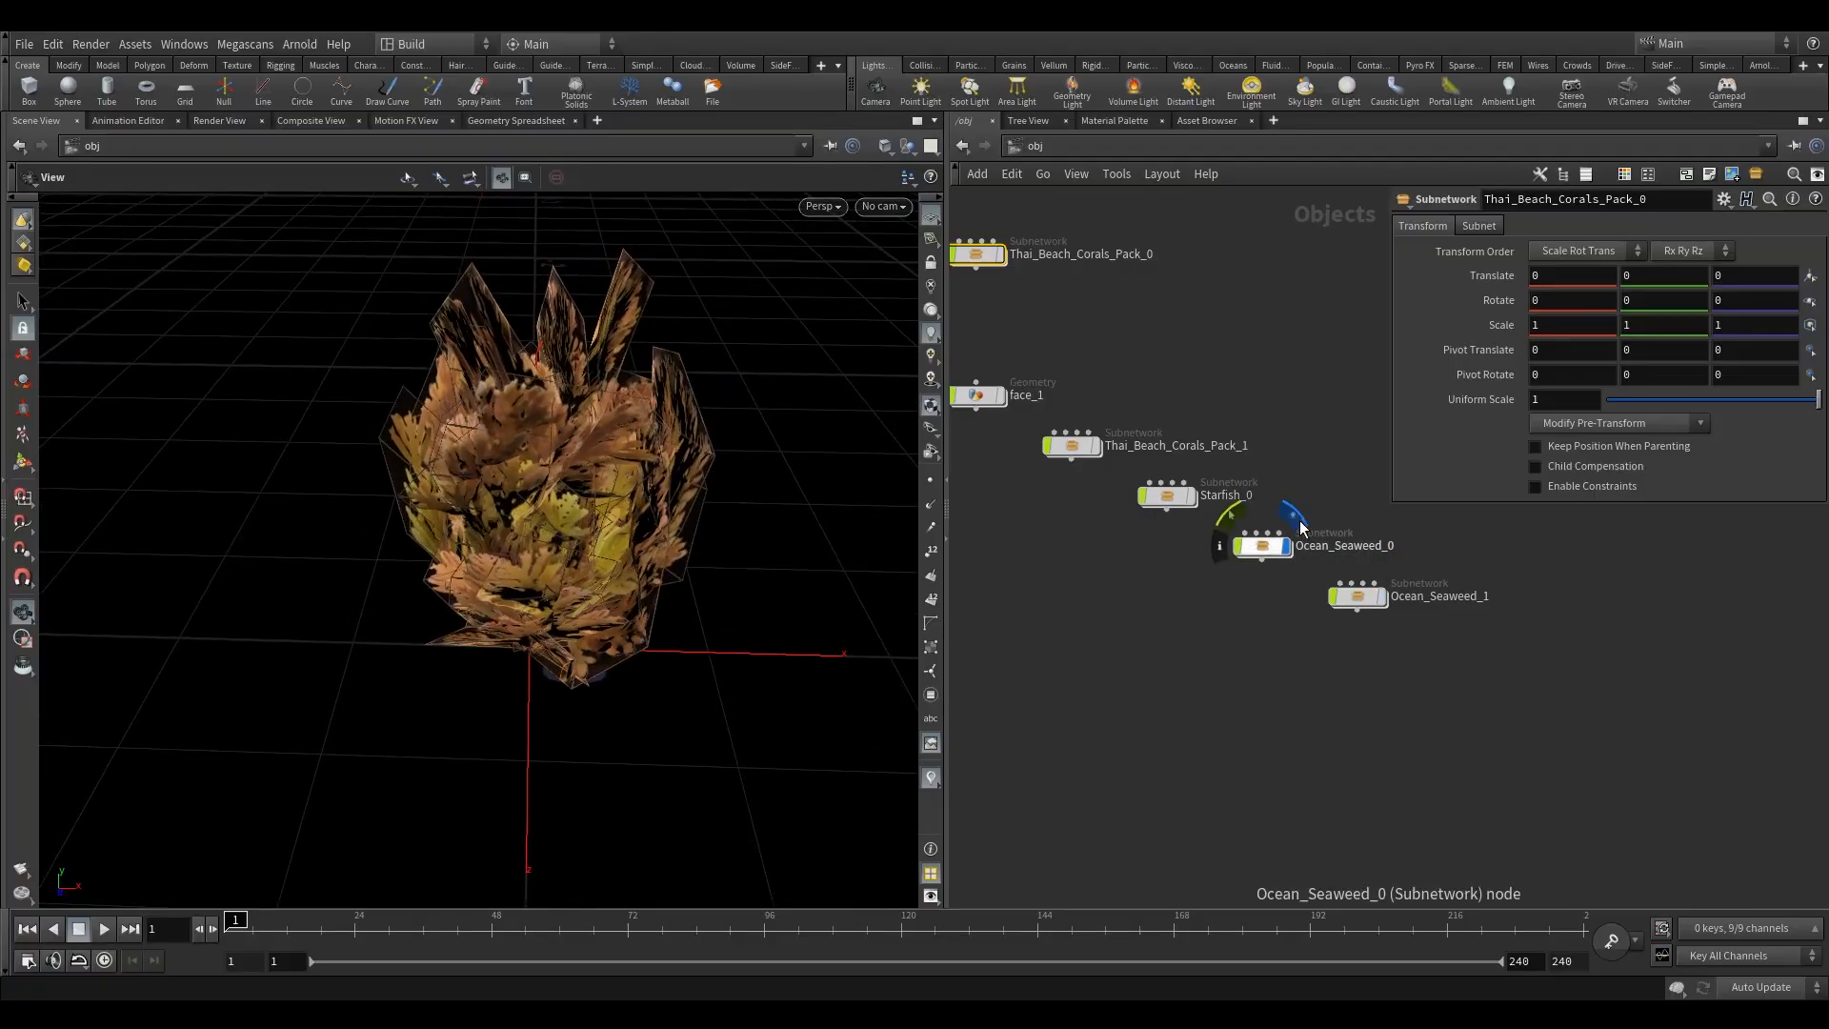
{"action": "left_click", "coordinate": [1286, 546]}
{"action": "left_click_drag", "start_coordinate": [486, 729], "coordinate": [514, 648]}
{"action": "right_click_drag", "start_coordinate": [514, 648], "coordinate": [637, 656]}
{"action": "left_click_drag", "start_coordinate": [637, 655], "coordinate": [723, 470]}
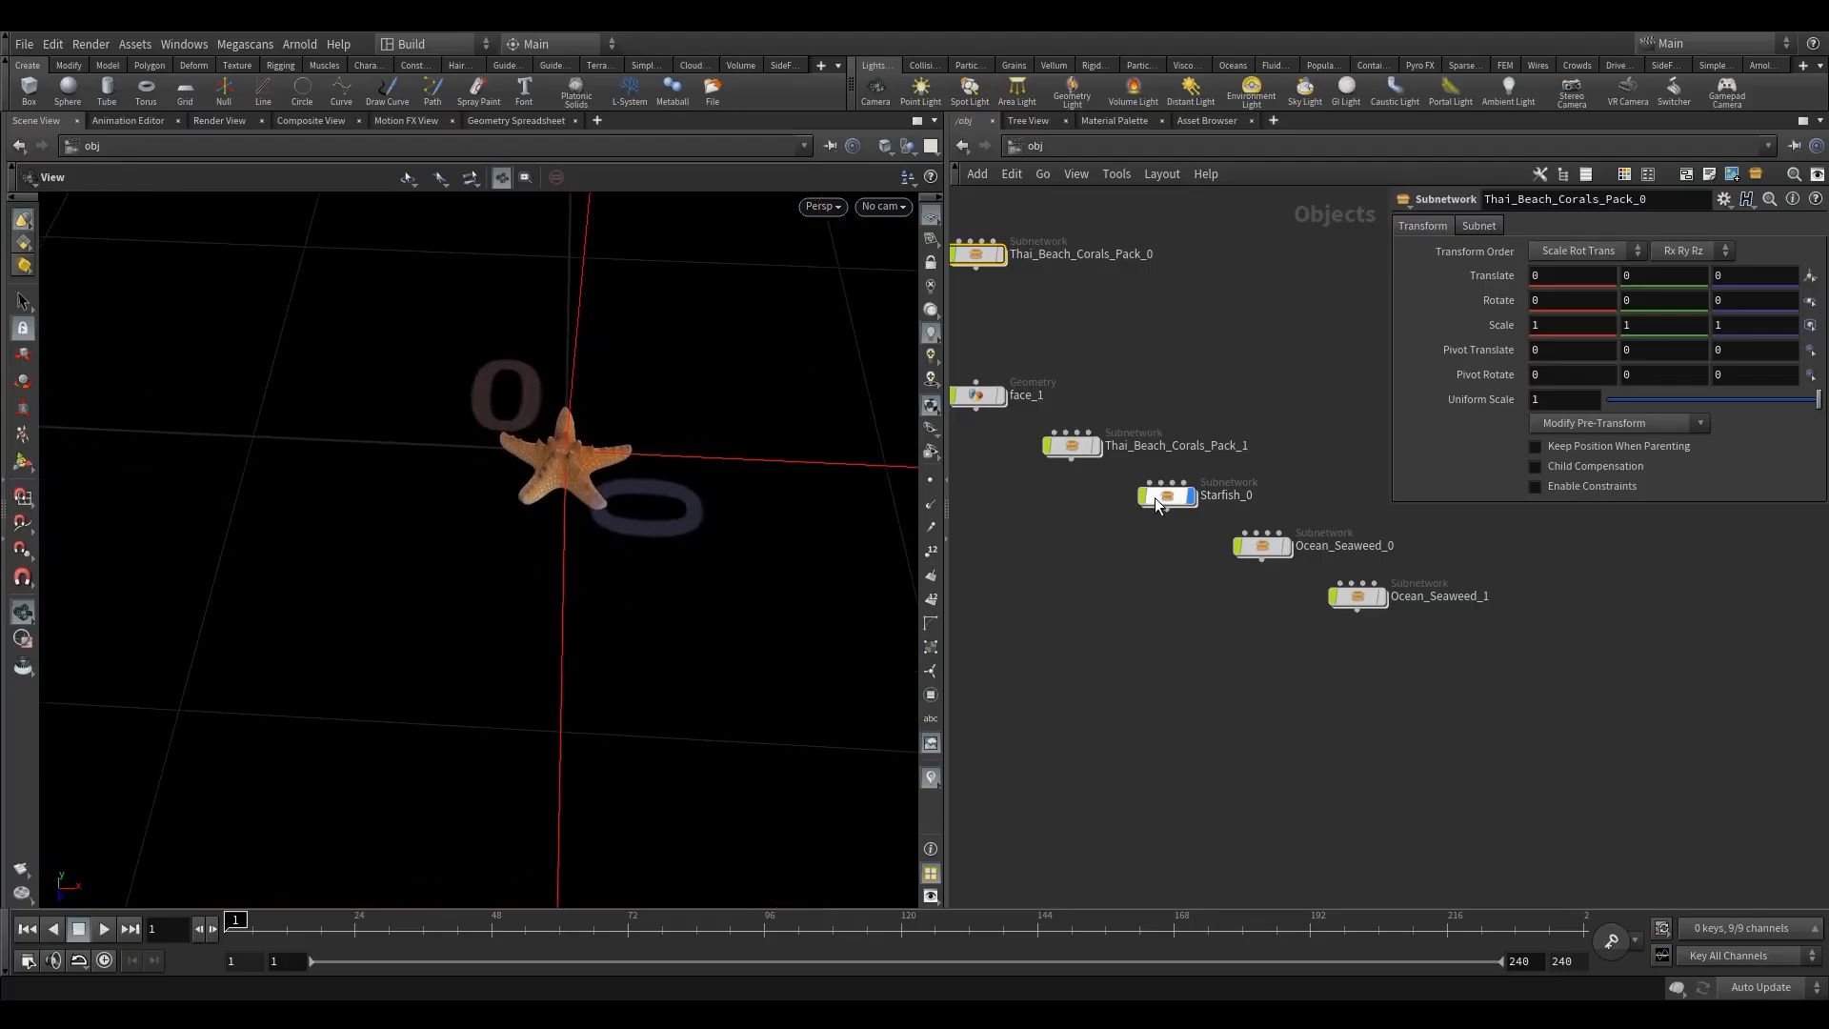
Step: View Starfish_0, Thai_Beach_Corals_Pack_1 and Thai_Beach_Corals_Pack_0 in turn, hiding each one after viewing it
{"action": "left_click", "coordinate": [1190, 495]}
{"action": "left_click", "coordinate": [1096, 446]}
{"action": "left_click_drag", "start_coordinate": [1152, 392], "coordinate": [1017, 479]}
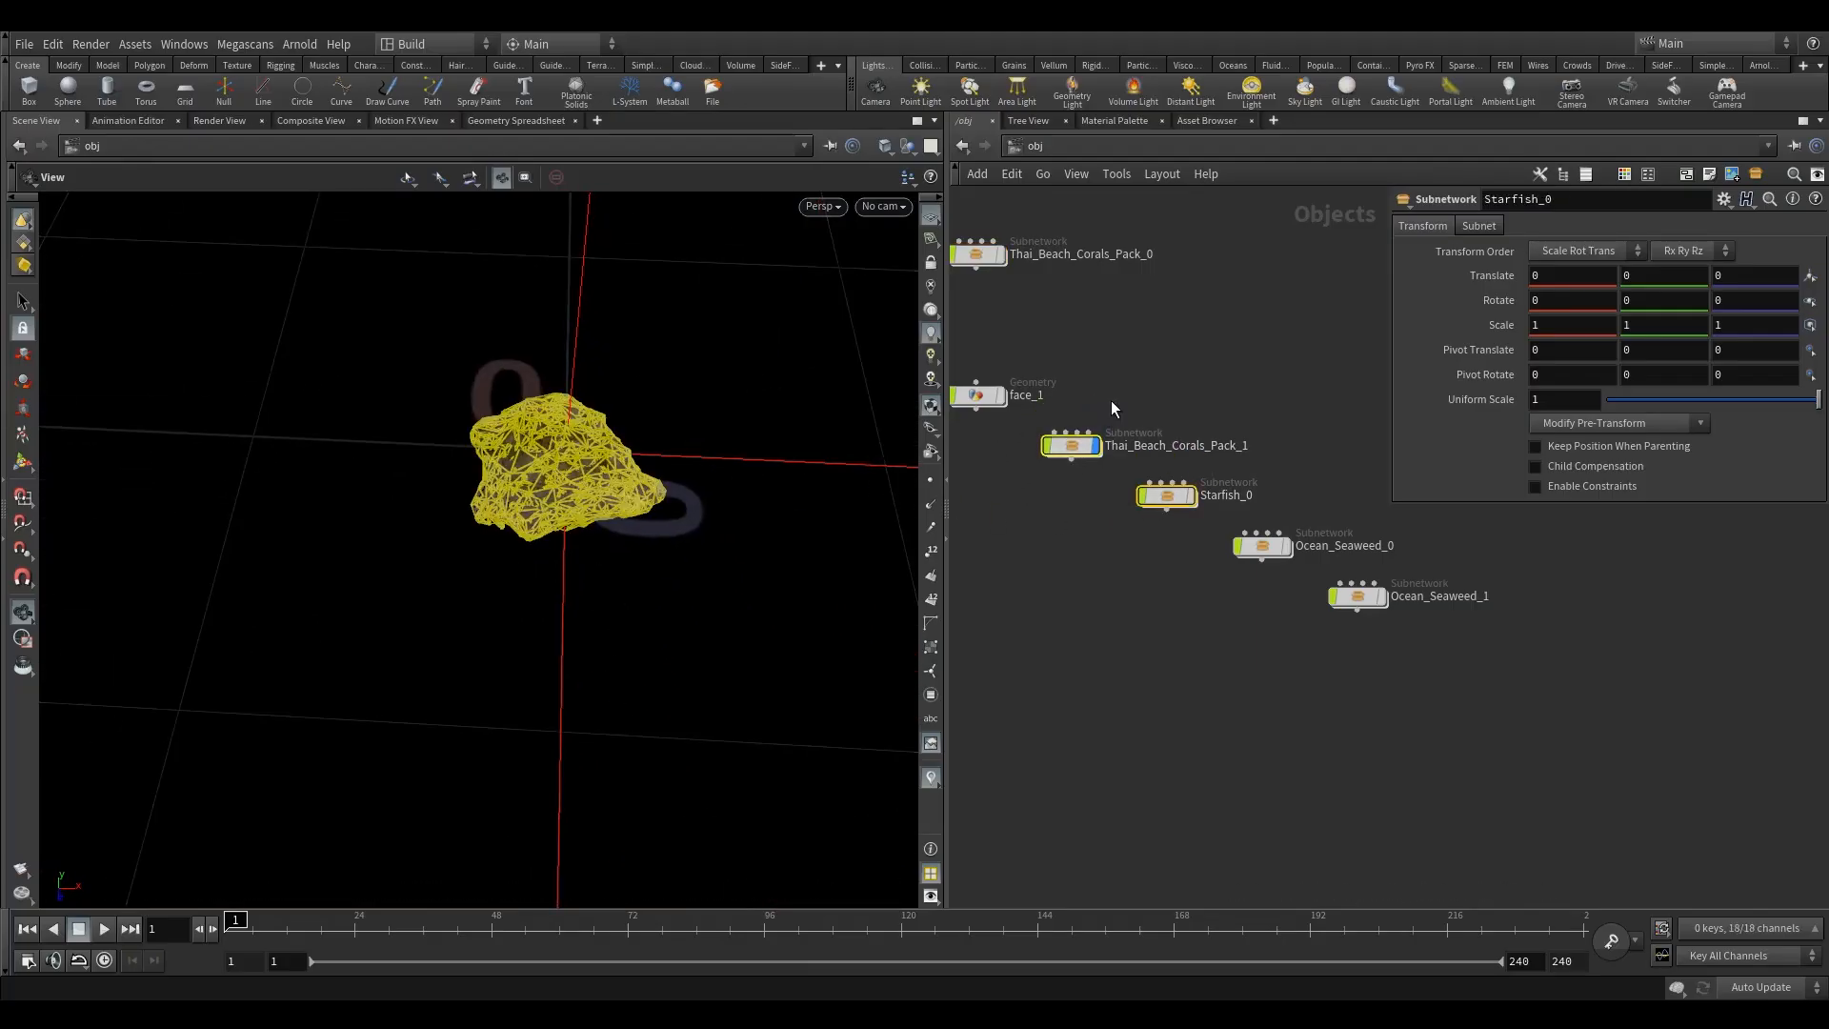
{"action": "left_click", "coordinate": [1089, 434]}
{"action": "key", "text": "Escape"}
{"action": "left_click", "coordinate": [998, 253]}
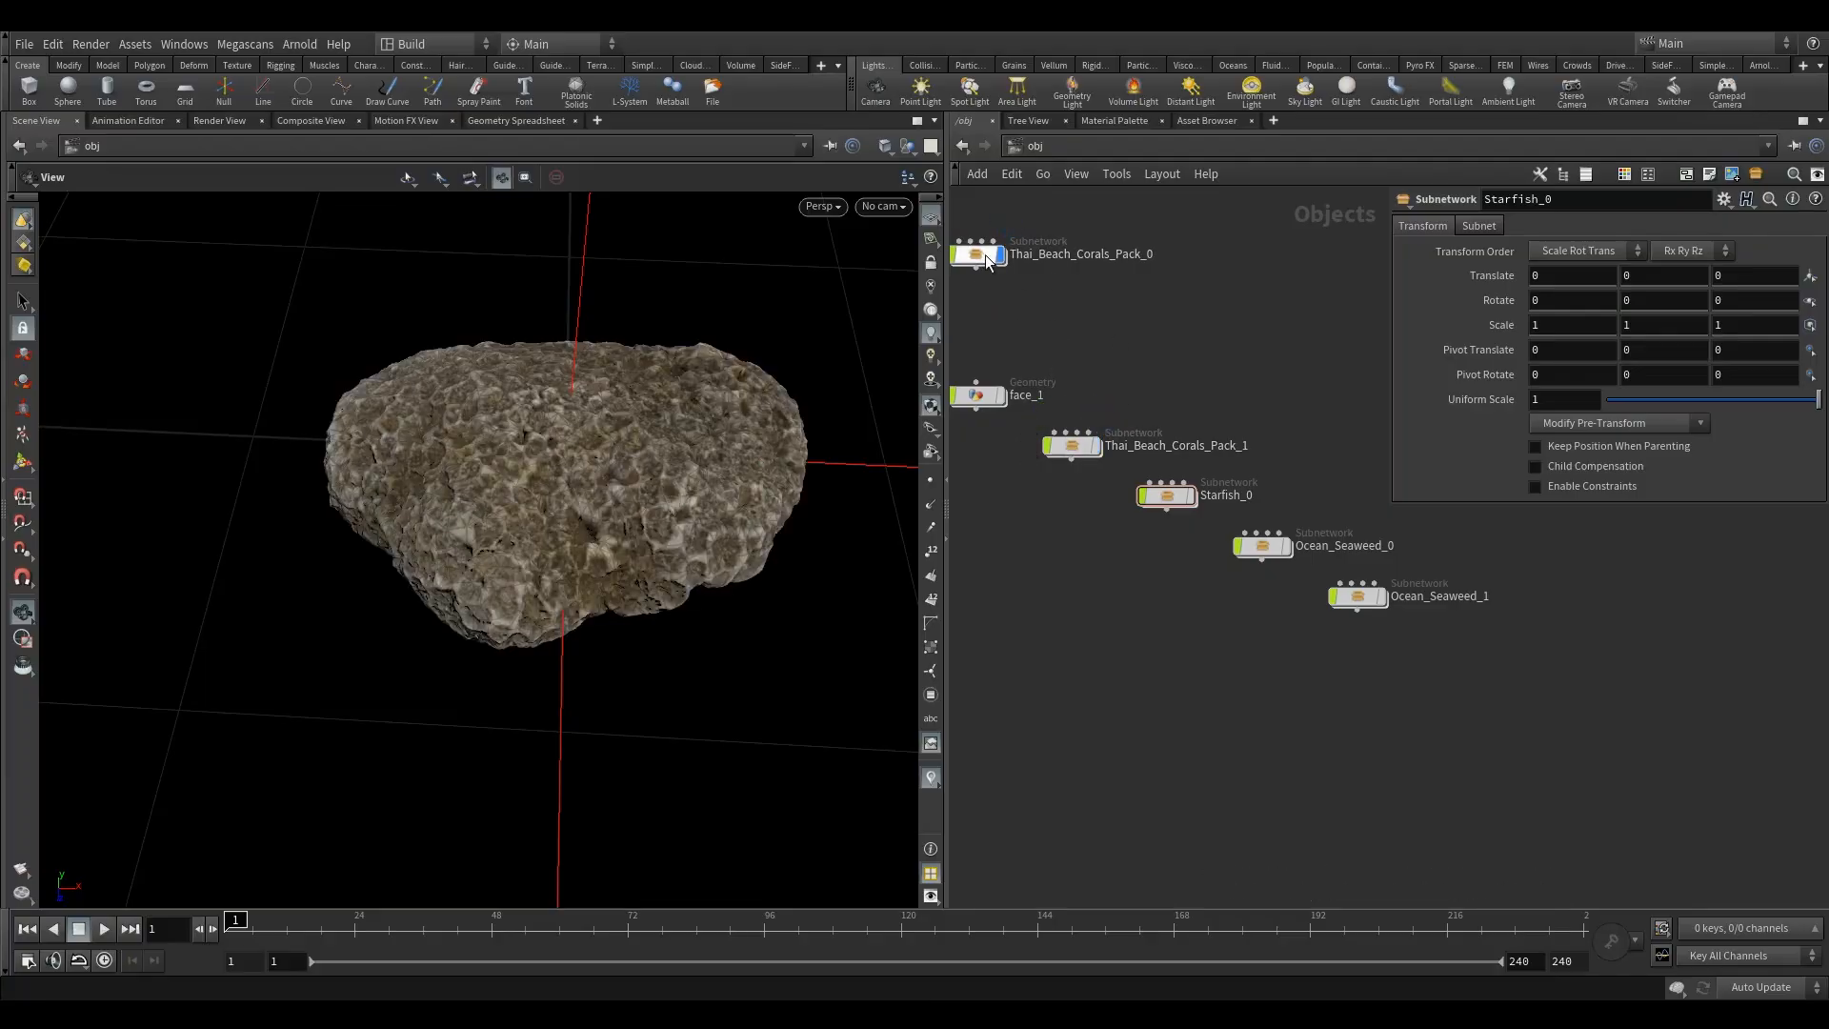
{"action": "left_click", "coordinate": [1000, 254]}
Step: Arrange the nodes with Starfish_0 beside Thai_Beach_Corals_Pack_1 and the two Ocean_Seaweed subnetworks in a row beneath them
{"action": "scroll", "coordinate": [1079, 316], "scroll_direction": "down", "scroll_amount": 5}
{"action": "middle_click_drag", "start_coordinate": [1062, 330], "coordinate": [1093, 344]}
{"action": "left_click_drag", "start_coordinate": [1108, 390], "coordinate": [1241, 372]}
{"action": "left_click_drag", "start_coordinate": [1195, 434], "coordinate": [1139, 416]}
{"action": "left_click_drag", "start_coordinate": [1241, 464], "coordinate": [1252, 426]}
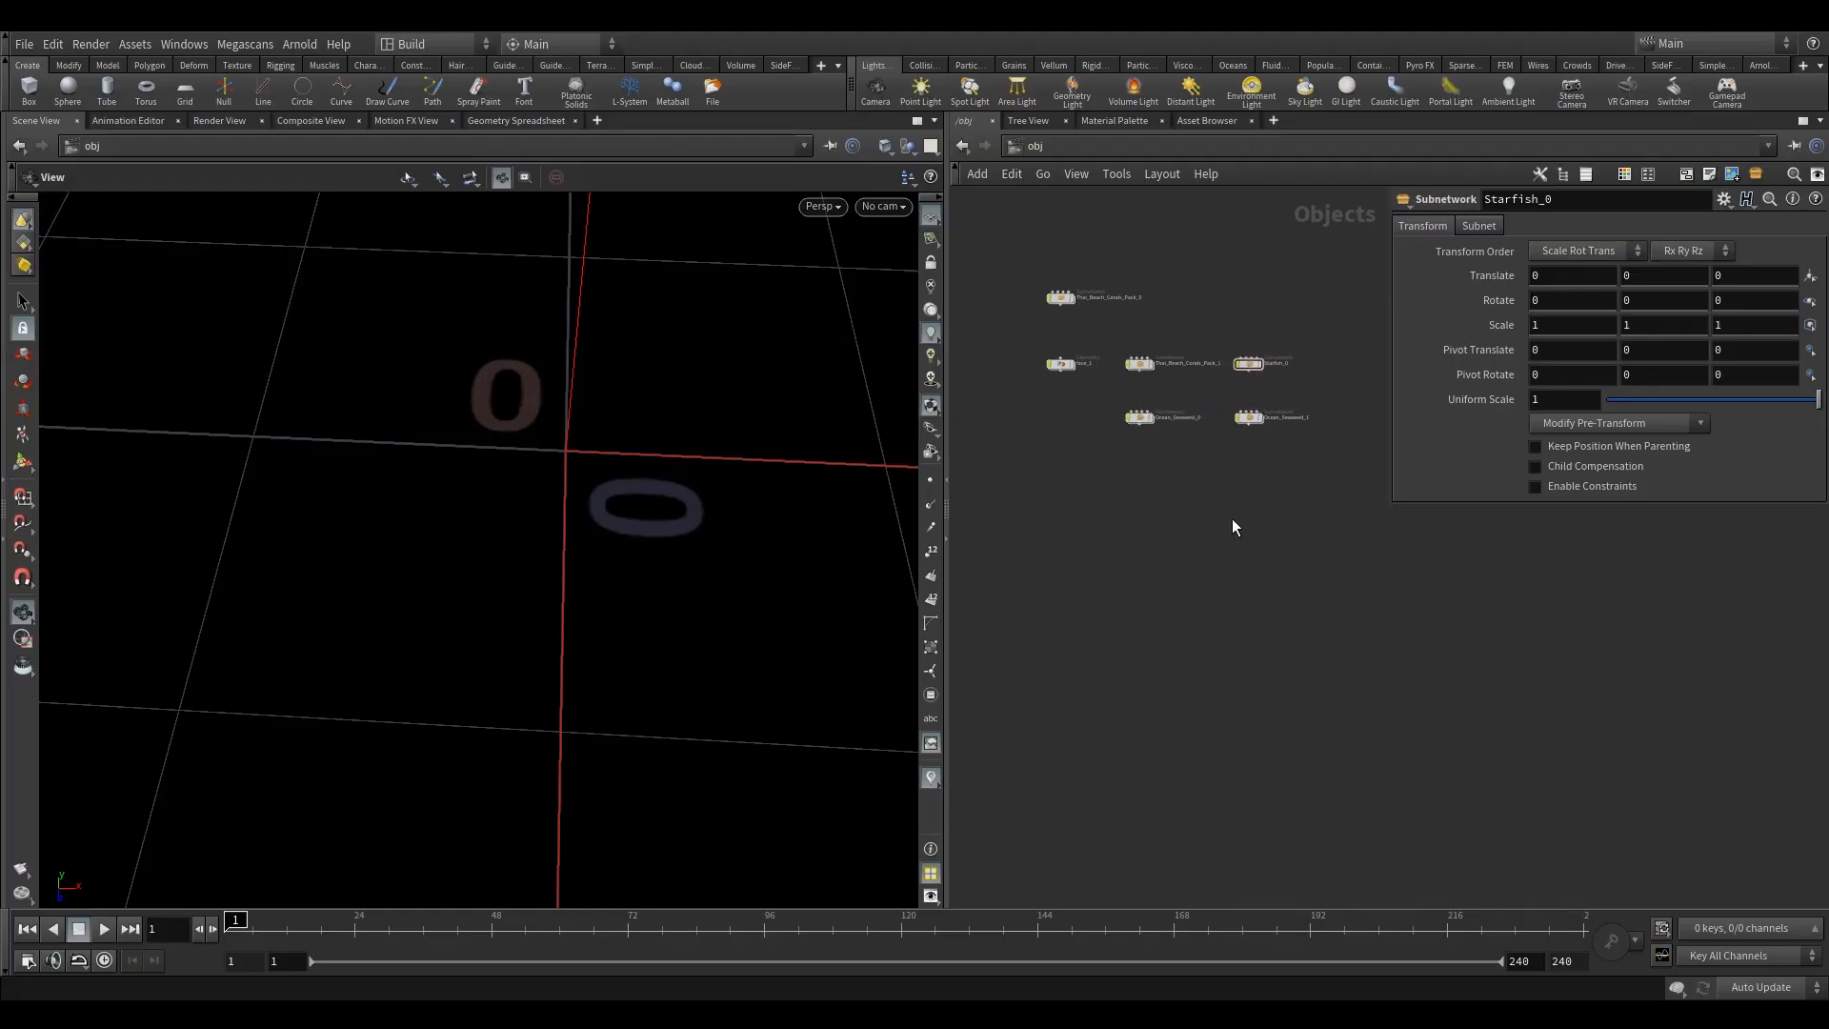